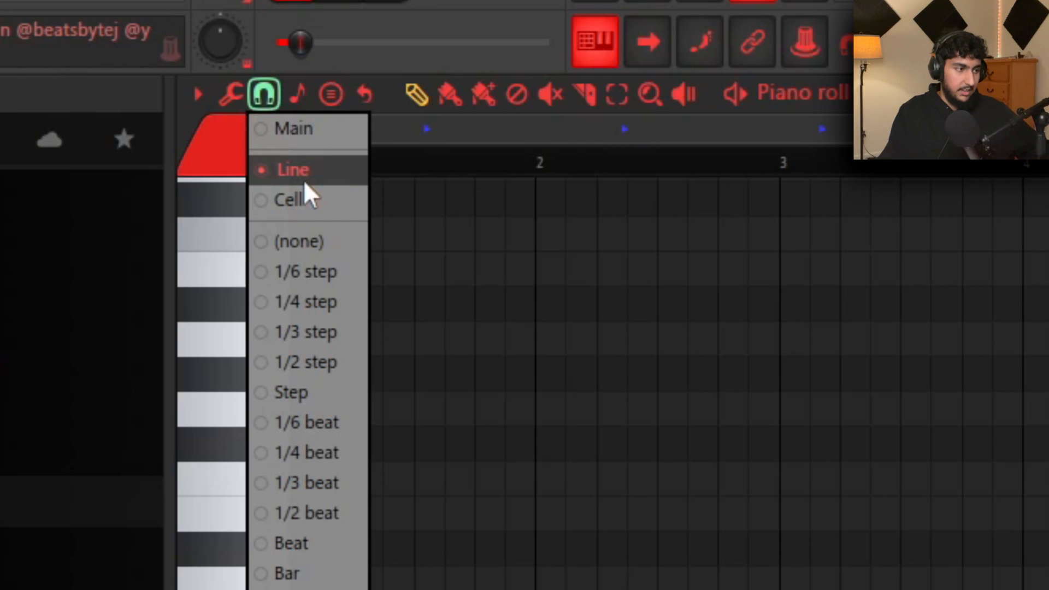
Keep Line snapping, open the FOREIGNTECK_Sizzle (Snare) pattern, and audition the C5 snare and a Drumkit clap
{"action": "left_click", "coordinate": [320, 176]}
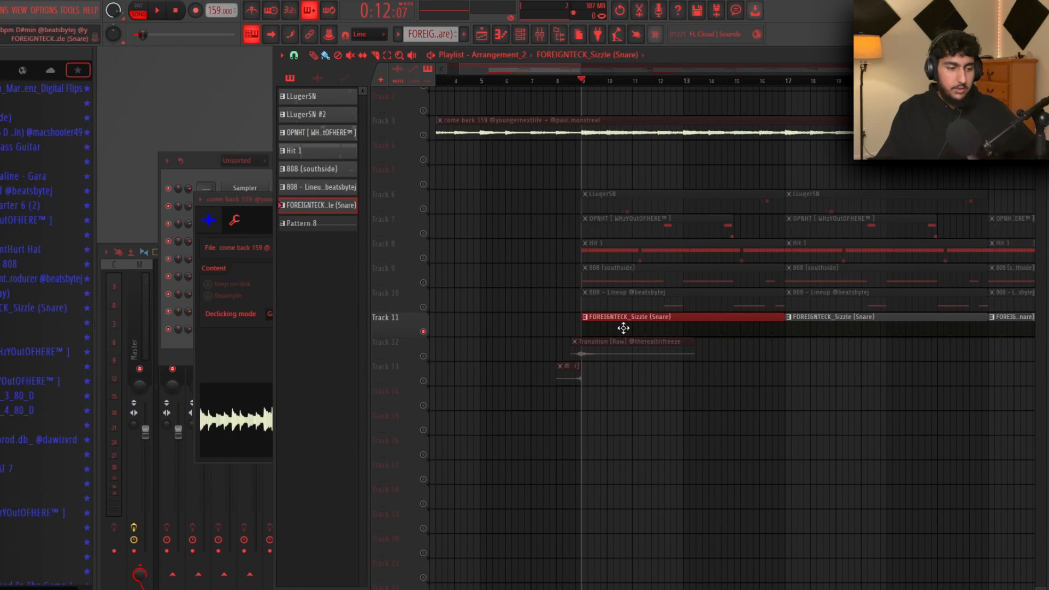
{"action": "double_click", "coordinate": [624, 328]}
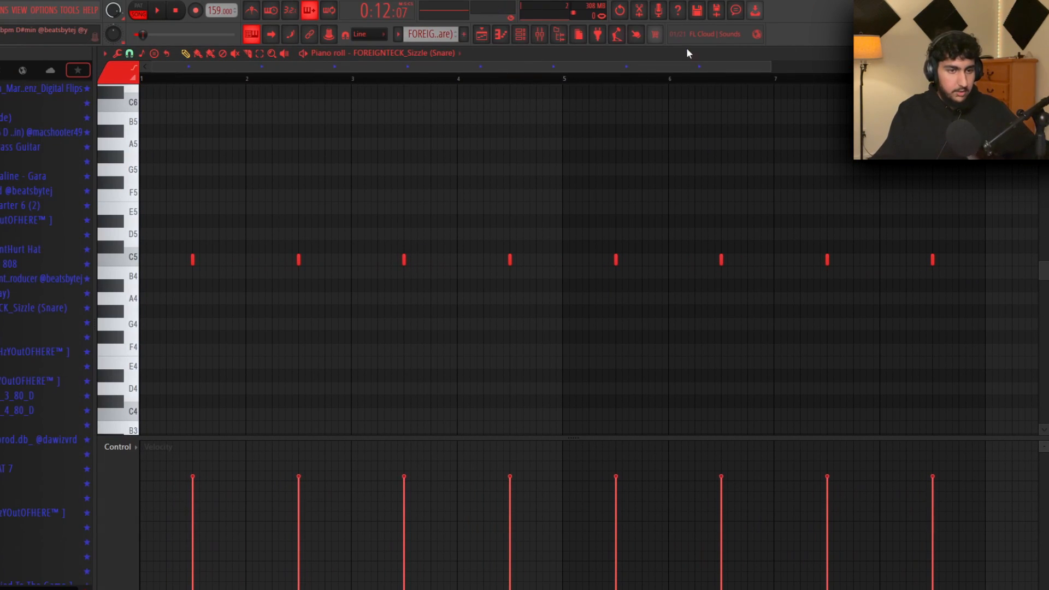
{"action": "scroll", "coordinate": [285, 217], "scroll_direction": "down", "scroll_amount": 1}
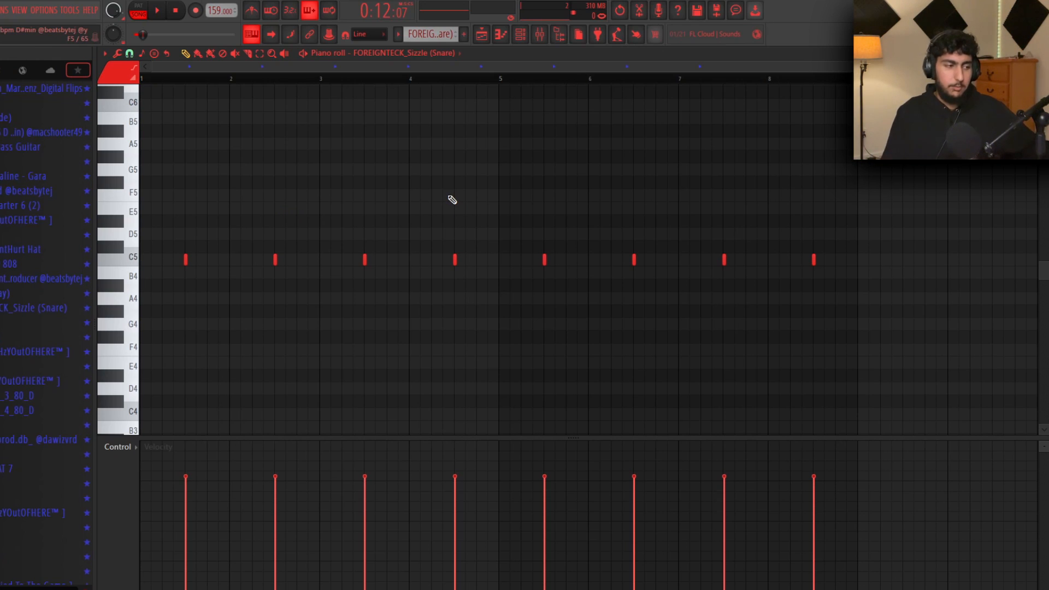
{"action": "left_click", "coordinate": [134, 261]}
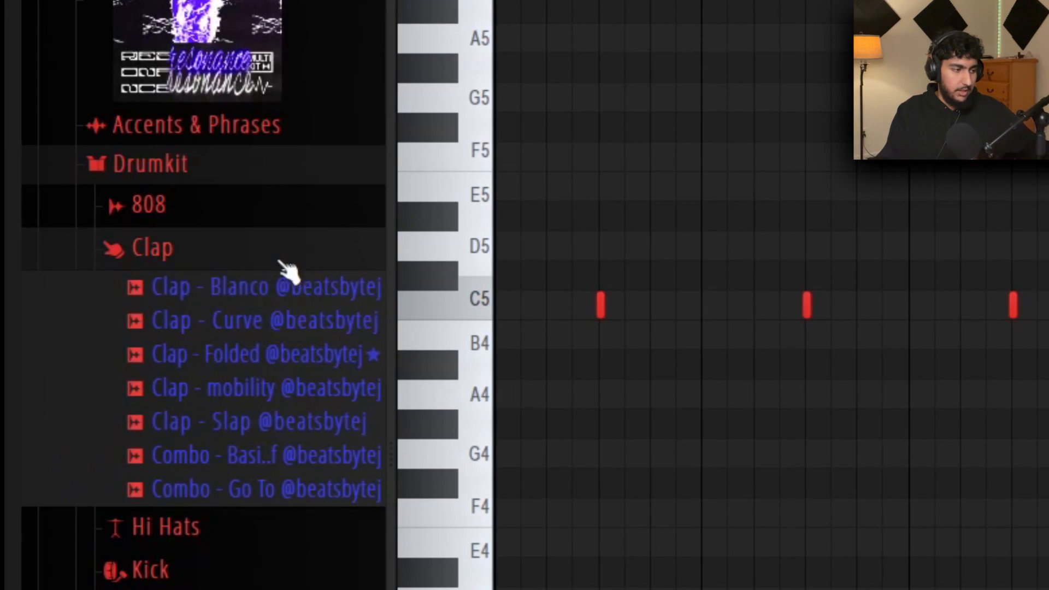
{"action": "left_click_drag", "start_coordinate": [46, 252], "coordinate": [42, 277]}
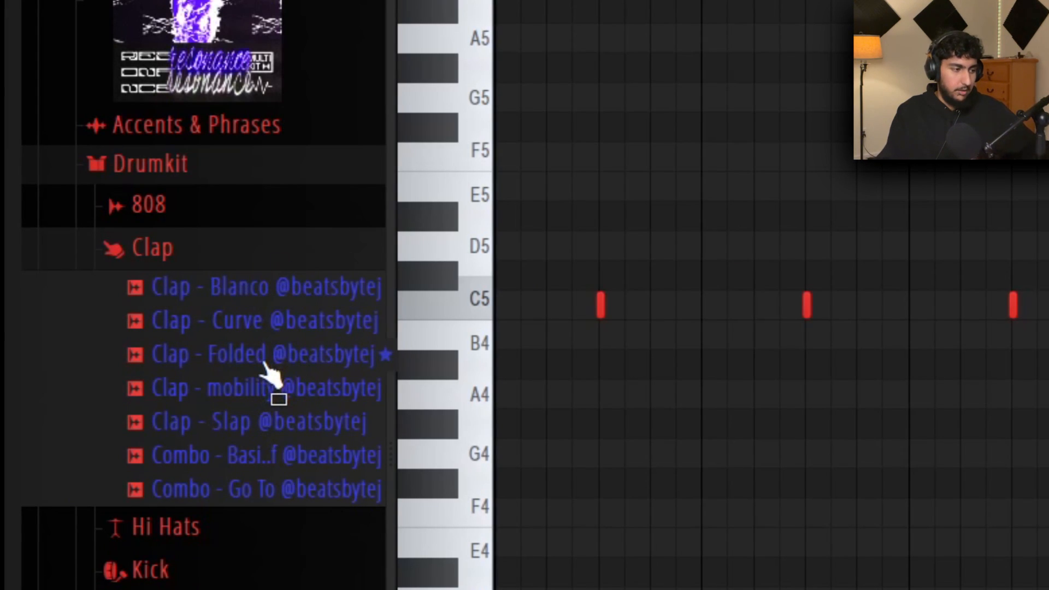
Audition the Folded clap and a snare sample from the drum kit
{"action": "left_click", "coordinate": [267, 358]}
{"action": "scroll", "coordinate": [309, 290], "scroll_direction": "down", "scroll_amount": 5}
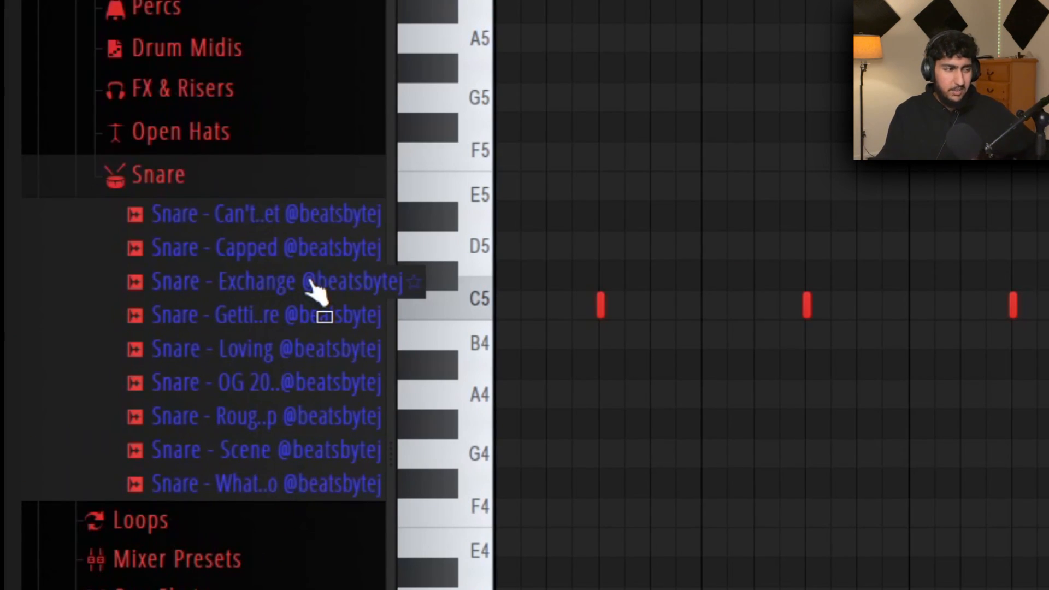
{"action": "left_click", "coordinate": [307, 322]}
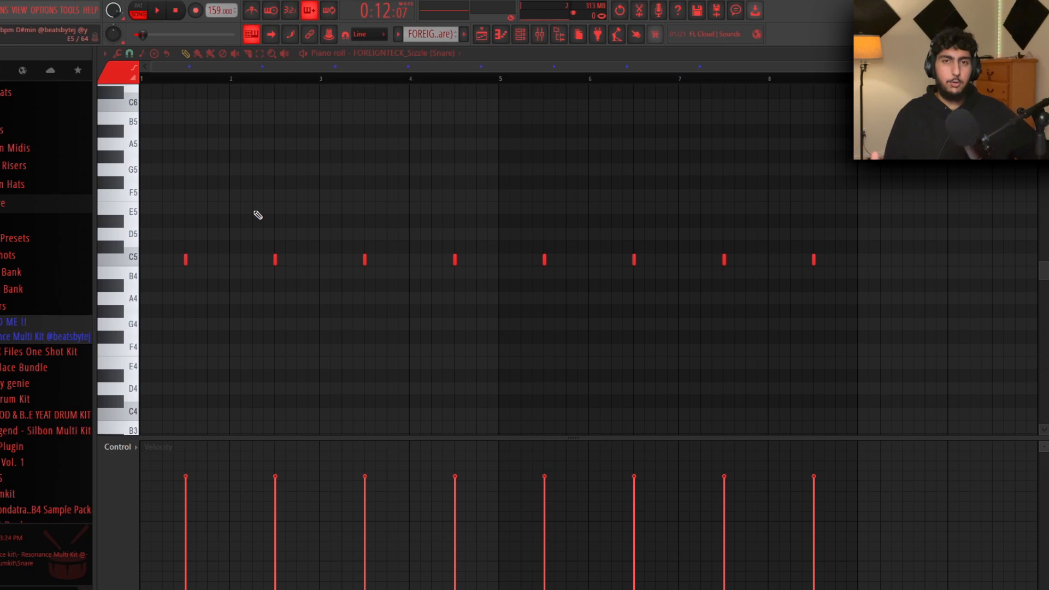
Delete snare notes two through eight, keeping only the first C5 note
{"action": "left_click_drag", "start_coordinate": [902, 315], "coordinate": [141, 190]}
{"action": "left_click", "coordinate": [363, 162], "text": "ctrl"}
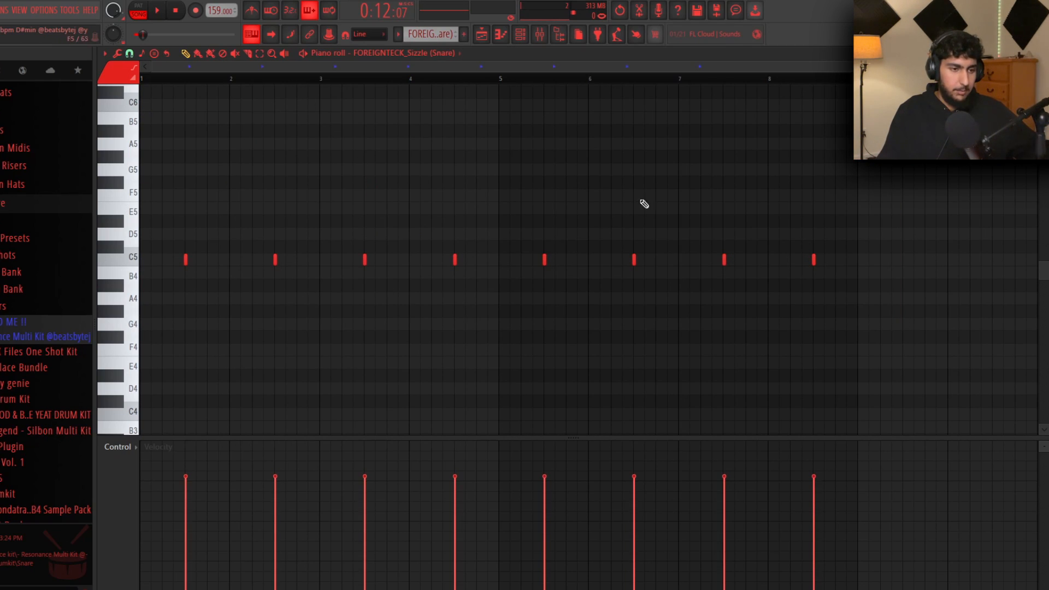
{"action": "left_click_drag", "start_coordinate": [949, 304], "coordinate": [241, 124]}
{"action": "key", "text": "Delete"}
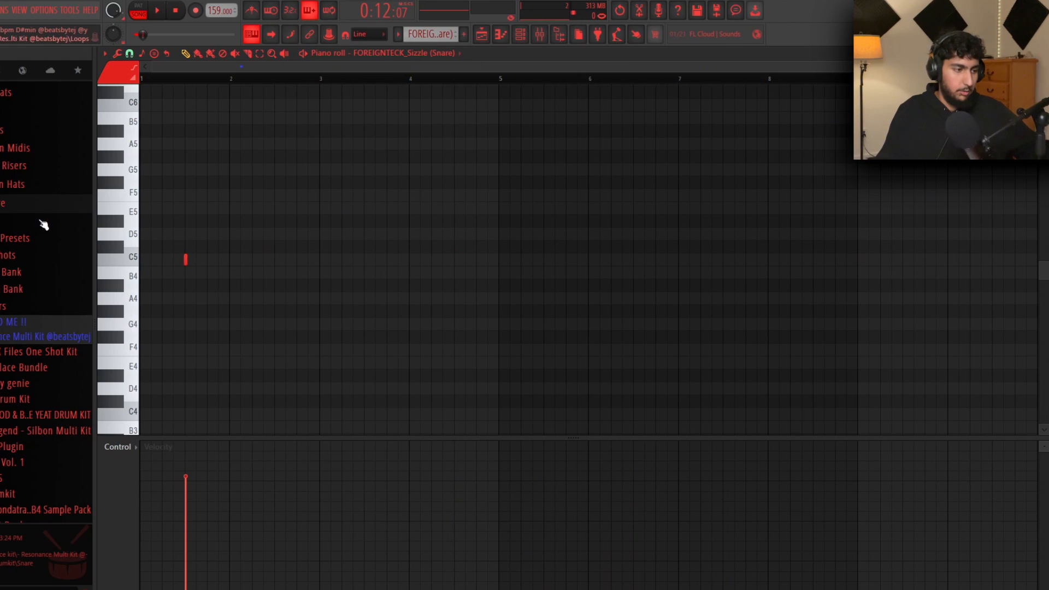
{"action": "scroll", "coordinate": [136, 182], "scroll_direction": "up", "scroll_amount": 2}
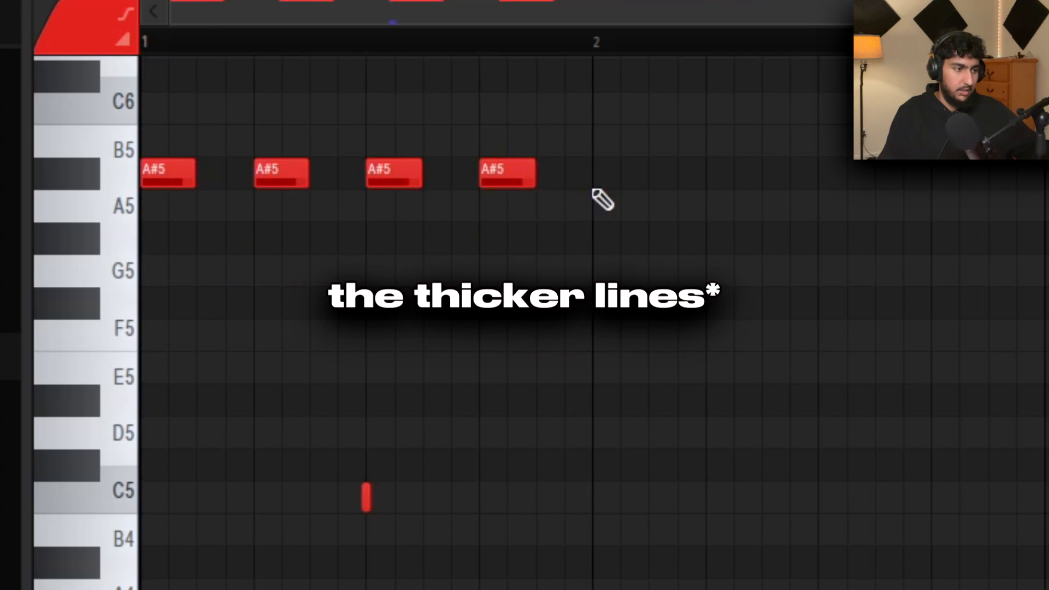
{"action": "key", "text": "ctrl+d"}
{"action": "key", "text": "space"}
{"action": "key", "text": "space"}
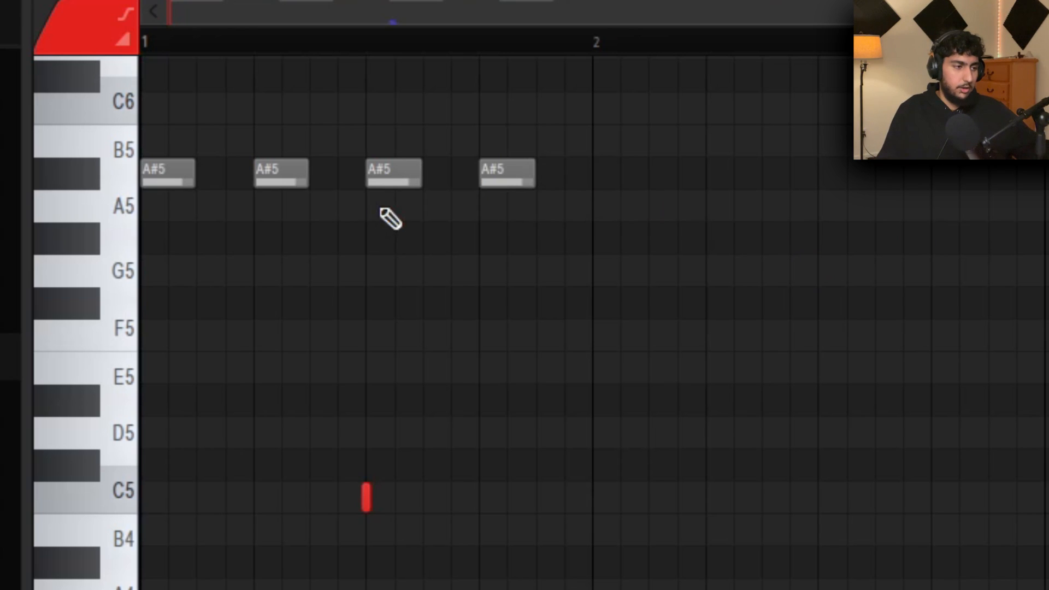
{"action": "right_click", "coordinate": [508, 173]}
{"action": "right_click", "coordinate": [394, 173]}
{"action": "right_click", "coordinate": [281, 174]}
{"action": "right_click", "coordinate": [167, 173]}
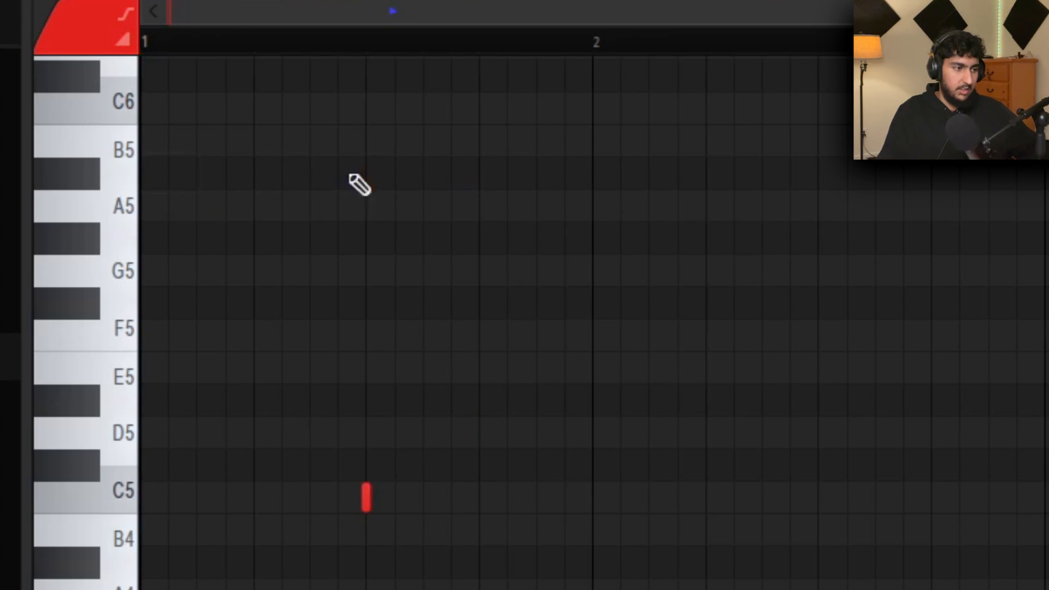
{"action": "scroll", "coordinate": [605, 305], "scroll_direction": "down", "scroll_amount": 2}
{"action": "scroll", "coordinate": [606, 309], "scroll_direction": "up", "scroll_amount": 1}
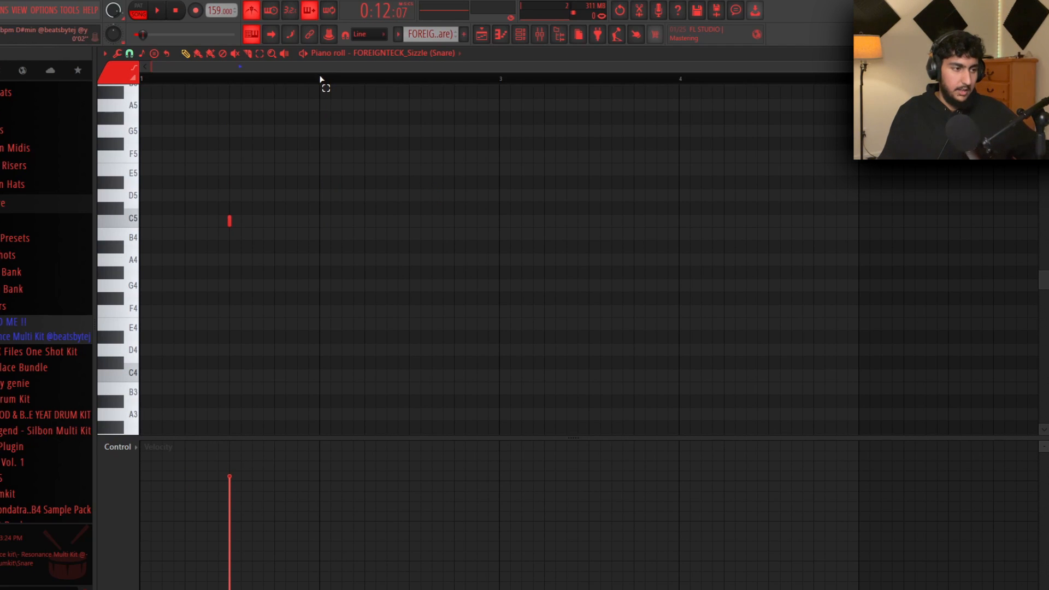
Repeat the bar-1 snare note through bar 8 with Ctrl+B
{"action": "left_click_drag", "start_coordinate": [322, 78], "coordinate": [102, 98]}
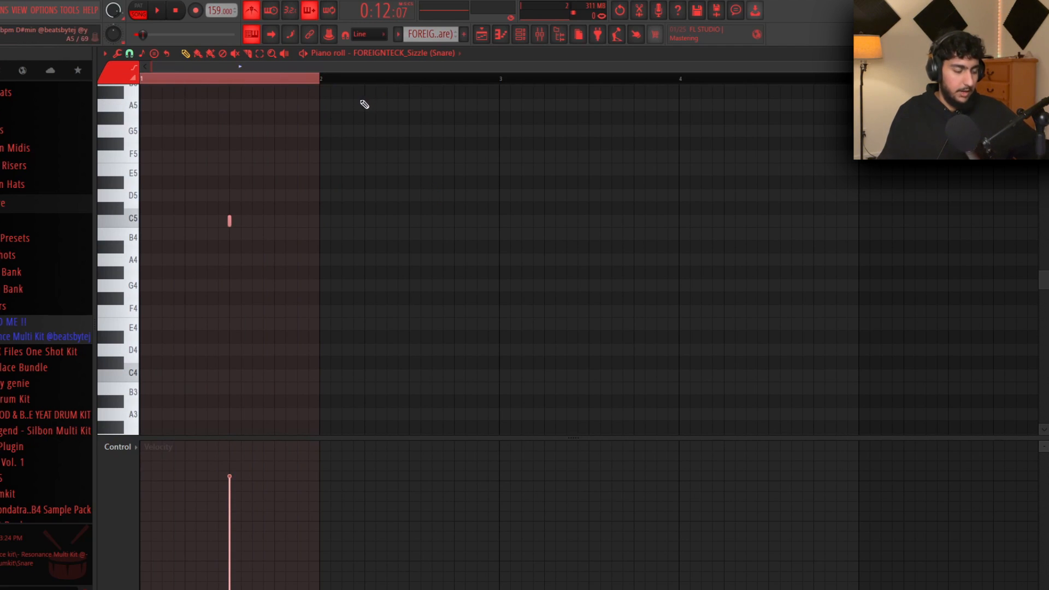
{"action": "key", "text": "ctrl+b"}
{"action": "key", "text": "ctrl+b"}
{"action": "key", "text": "ctrl+b"}
{"action": "key", "text": "ctrl+b"}
{"action": "key", "text": "ctrl+b"}
{"action": "key", "text": "ctrl+b"}
{"action": "key", "text": "ctrl+b"}
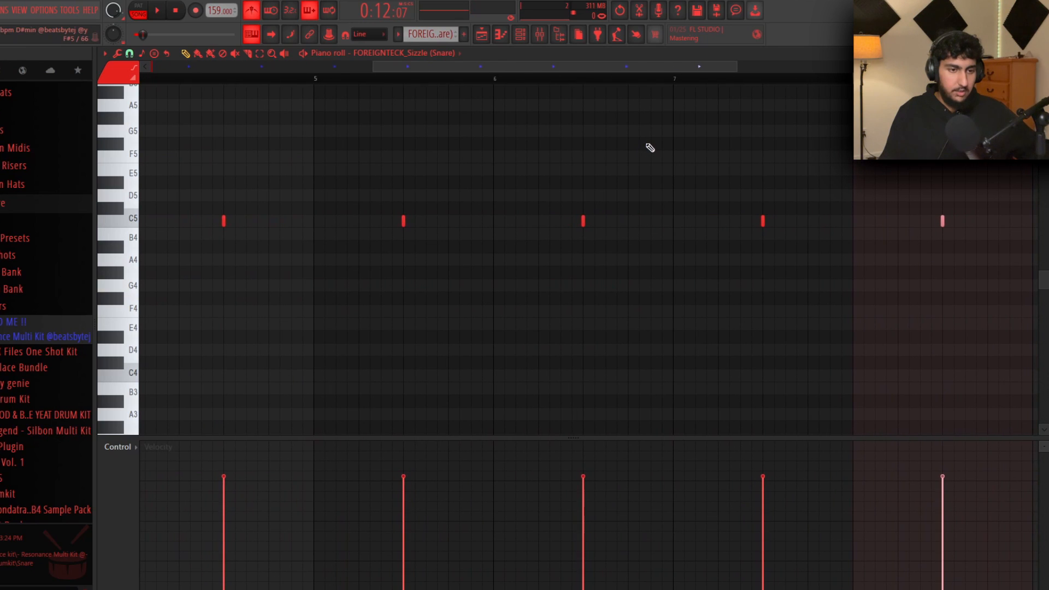
{"action": "scroll", "coordinate": [662, 189], "scroll_direction": "down", "scroll_amount": 4, "text": "ctrl"}
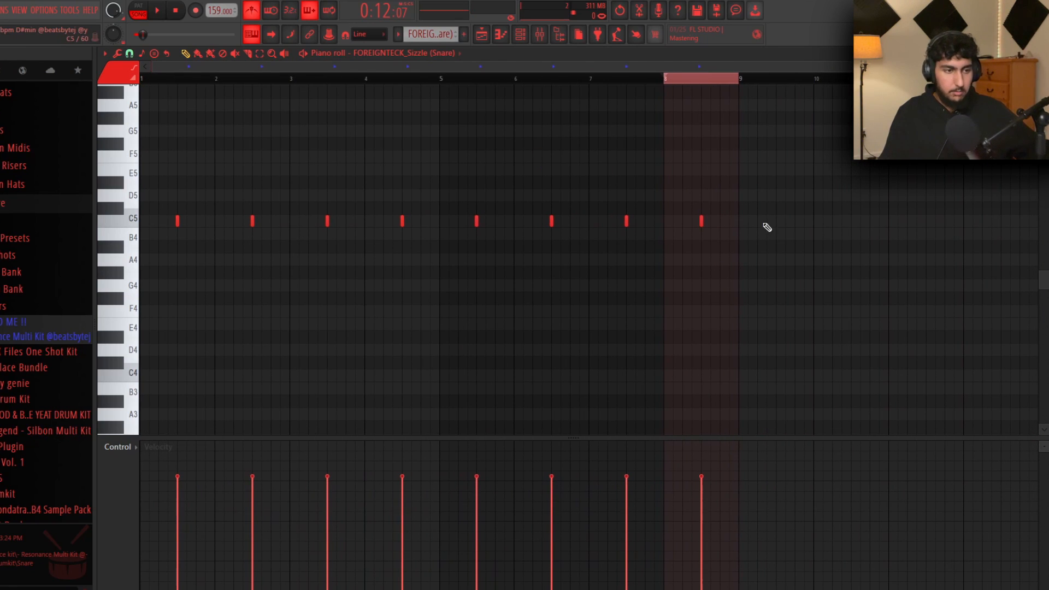
{"action": "key", "text": "ctrl+d"}
Switch to Pattern mode and play the eight-bar snare pattern
{"action": "left_click_drag", "start_coordinate": [431, 224], "coordinate": [153, 199]}
{"action": "key", "text": "ctrl+d"}
{"action": "left_click_drag", "start_coordinate": [778, 235], "coordinate": [453, 200]}
{"action": "key", "text": "ctrl+d"}
{"action": "key", "text": "l"}
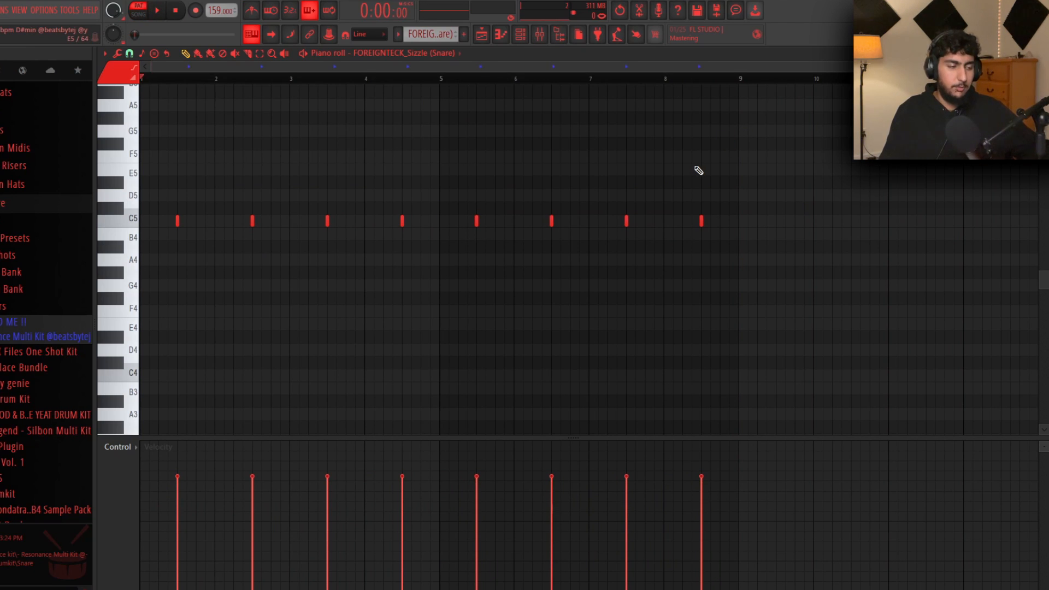
{"action": "key", "text": "space"}
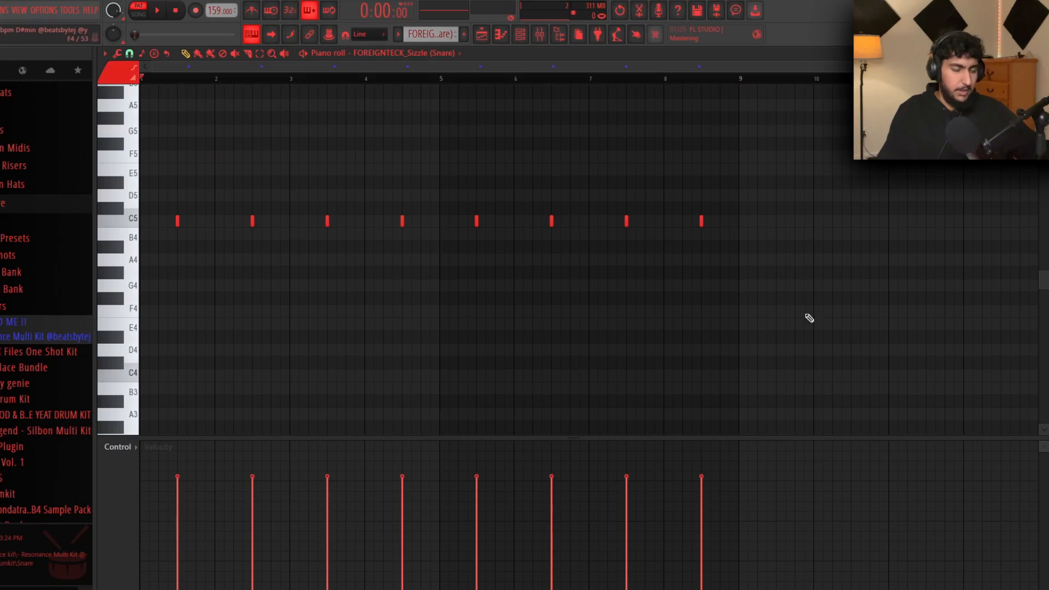
{"action": "left_click_drag", "start_coordinate": [824, 277], "coordinate": [257, 167]}
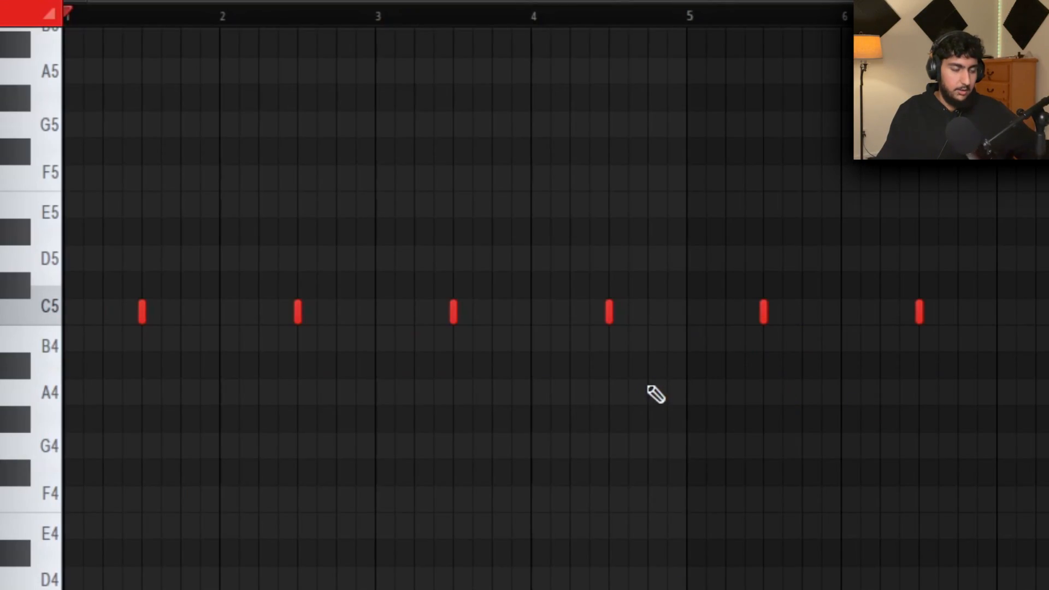
Try a few snare notes just after bar 4, then remove them
{"action": "left_click", "coordinate": [550, 315]}
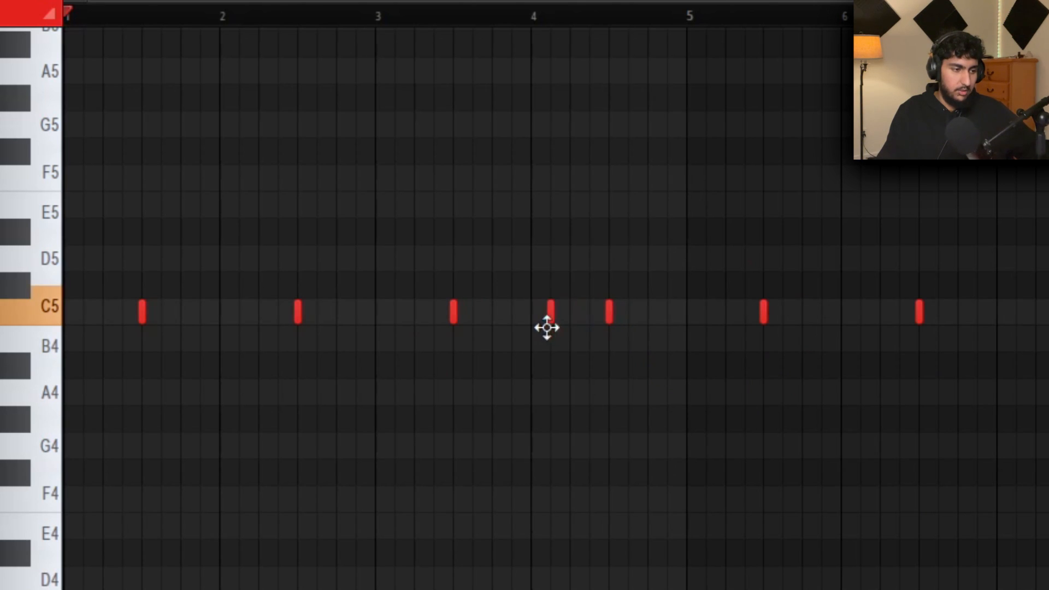
{"action": "left_click_drag", "start_coordinate": [436, 317], "coordinate": [359, 322]}
{"action": "right_click", "coordinate": [550, 313]}
{"action": "right_click", "coordinate": [357, 313]}
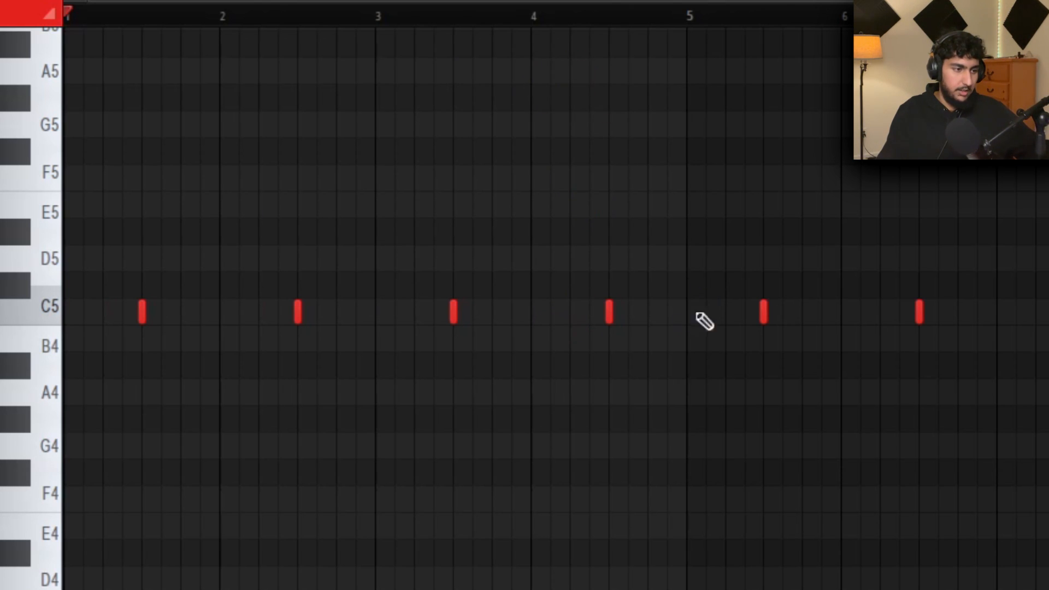
Place a C5 snare hit at the start of bar 4 after clearing trial notes
{"action": "left_click", "coordinate": [529, 312]}
{"action": "left_click", "coordinate": [570, 313]}
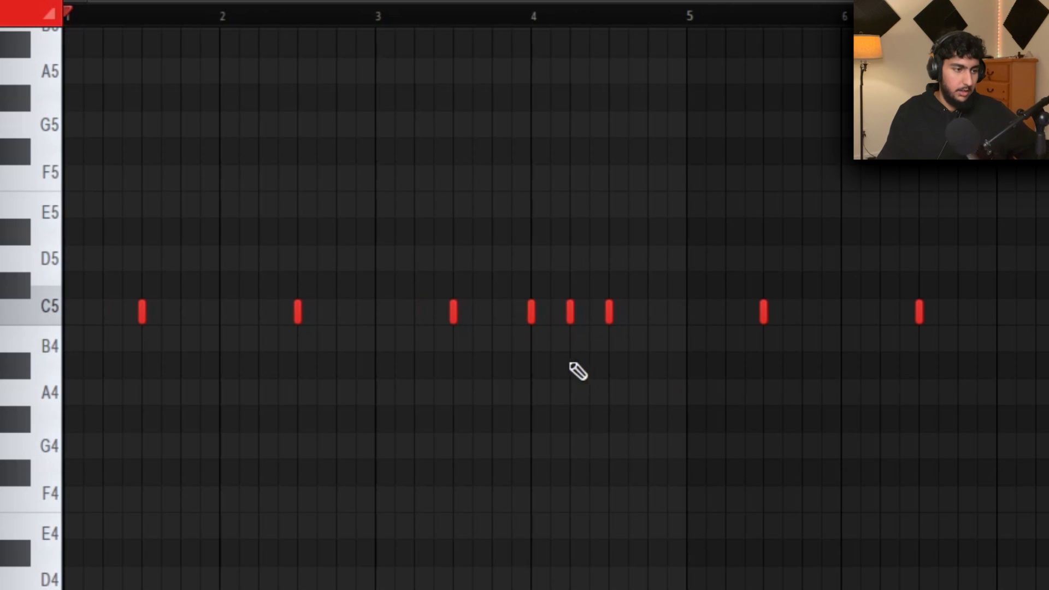
{"action": "left_click", "coordinate": [551, 313]}
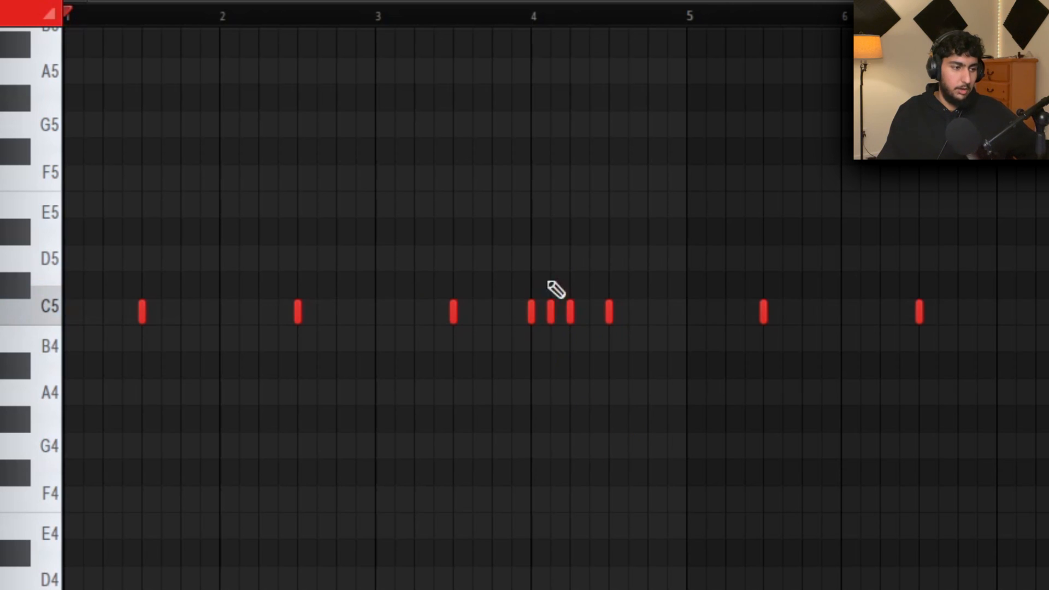
{"action": "right_click", "coordinate": [528, 312]}
{"action": "right_click", "coordinate": [570, 313]}
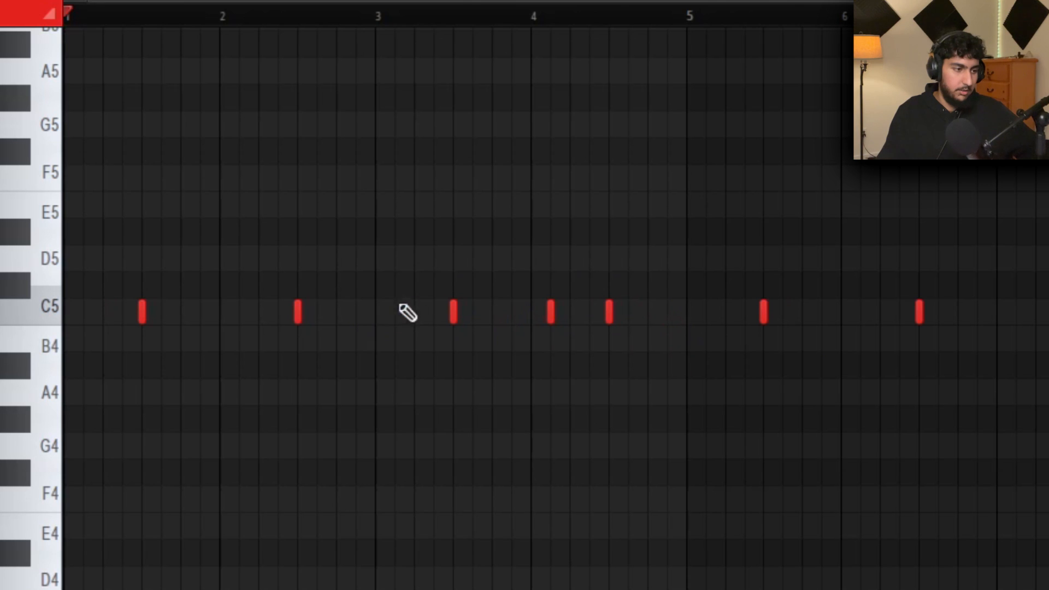
{"action": "key", "text": "ctrl+z"}
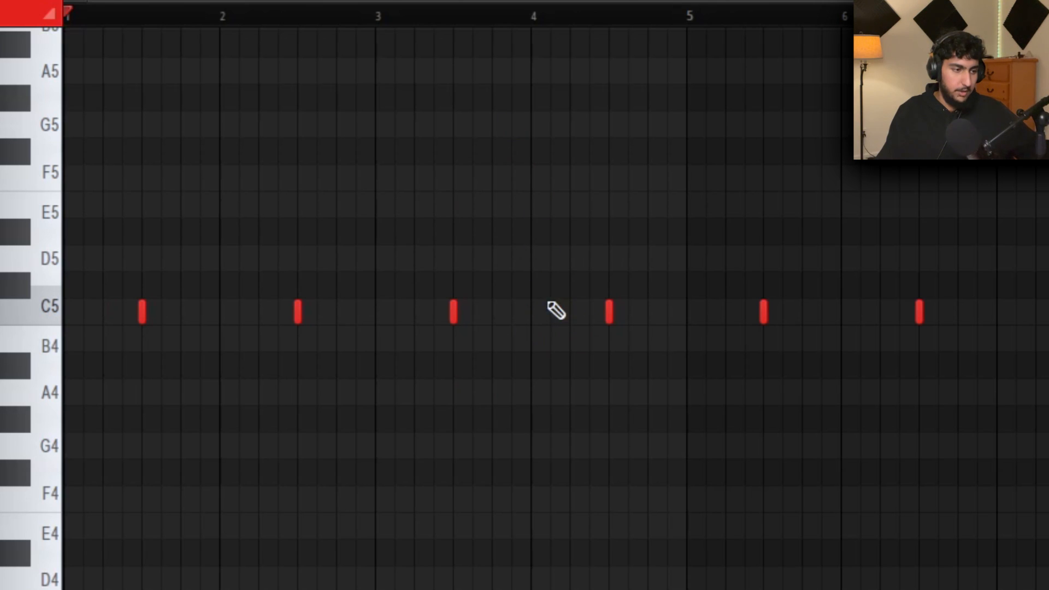
{"action": "left_click", "coordinate": [533, 312]}
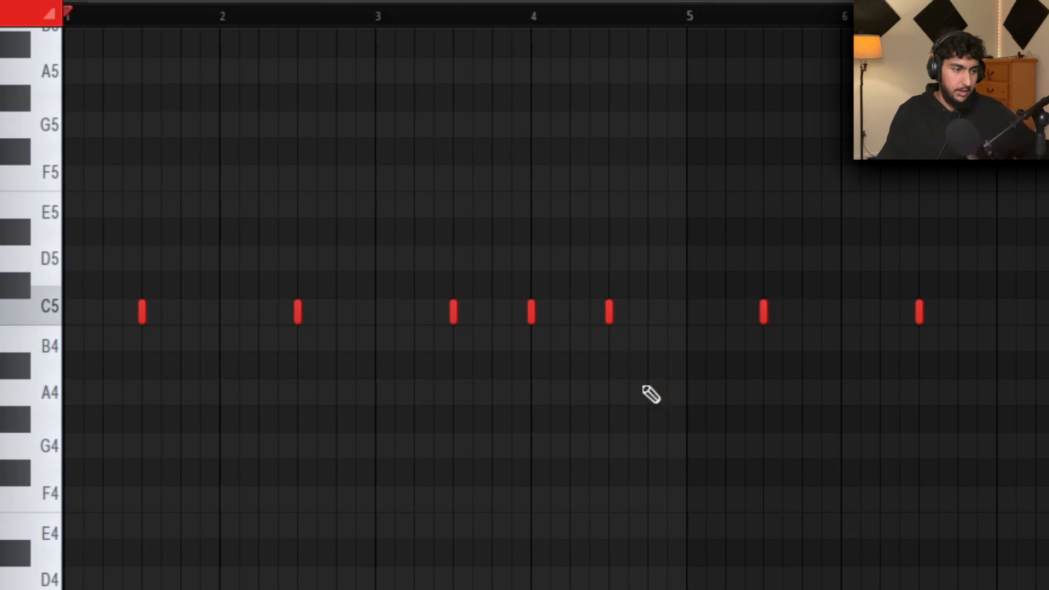
{"action": "left_click", "coordinate": [550, 314]}
Remove the extra bar-4 snare hits, checking by playback from bar 3
{"action": "right_click", "coordinate": [531, 310]}
{"action": "left_click", "coordinate": [378, 14]}
{"action": "key", "text": "space"}
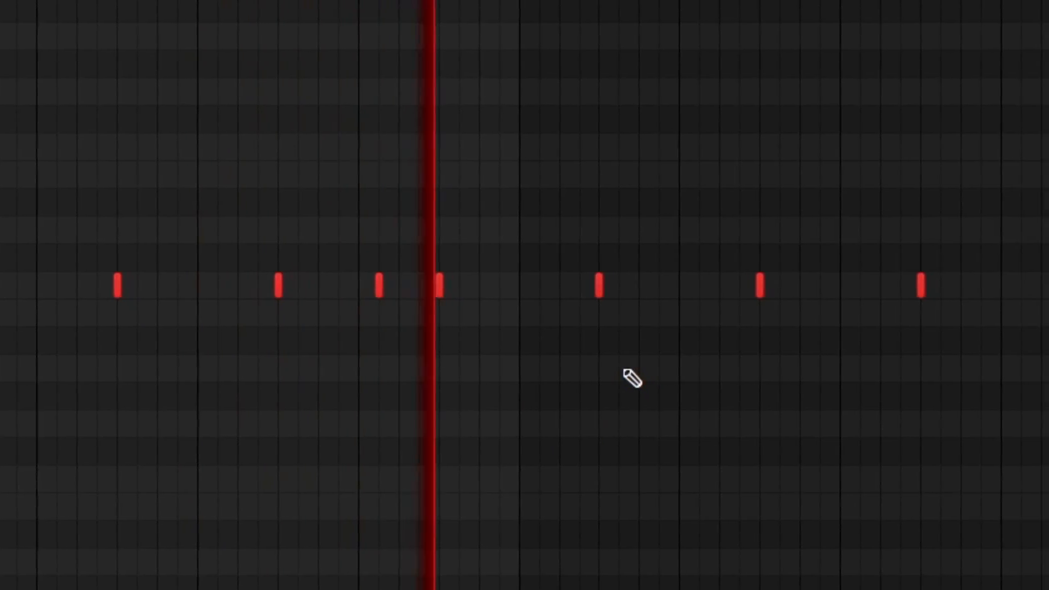
{"action": "key", "text": "space"}
{"action": "left_click", "coordinate": [473, 556]}
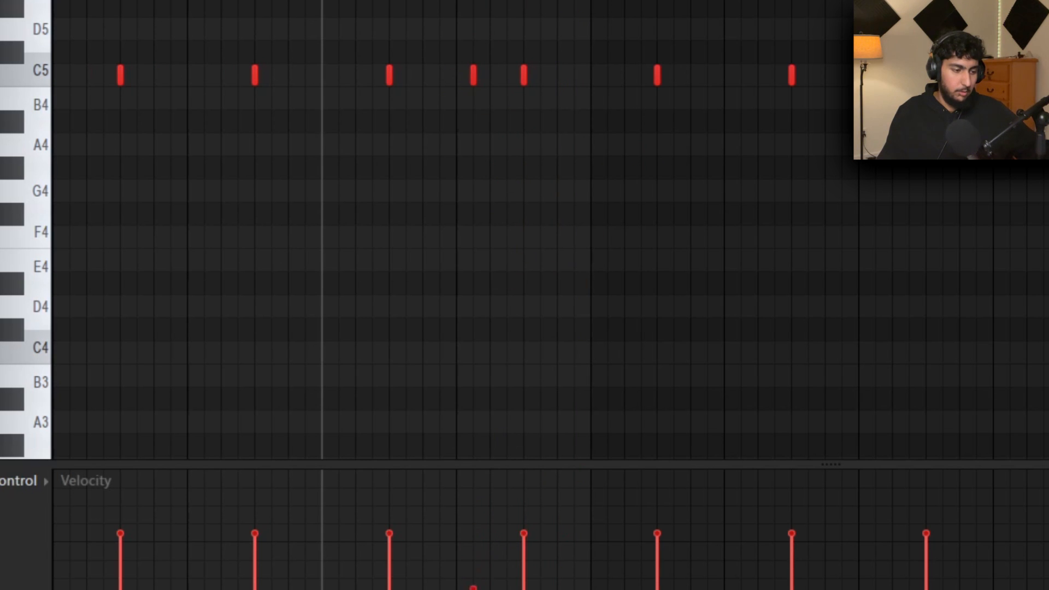
{"action": "key", "text": "space"}
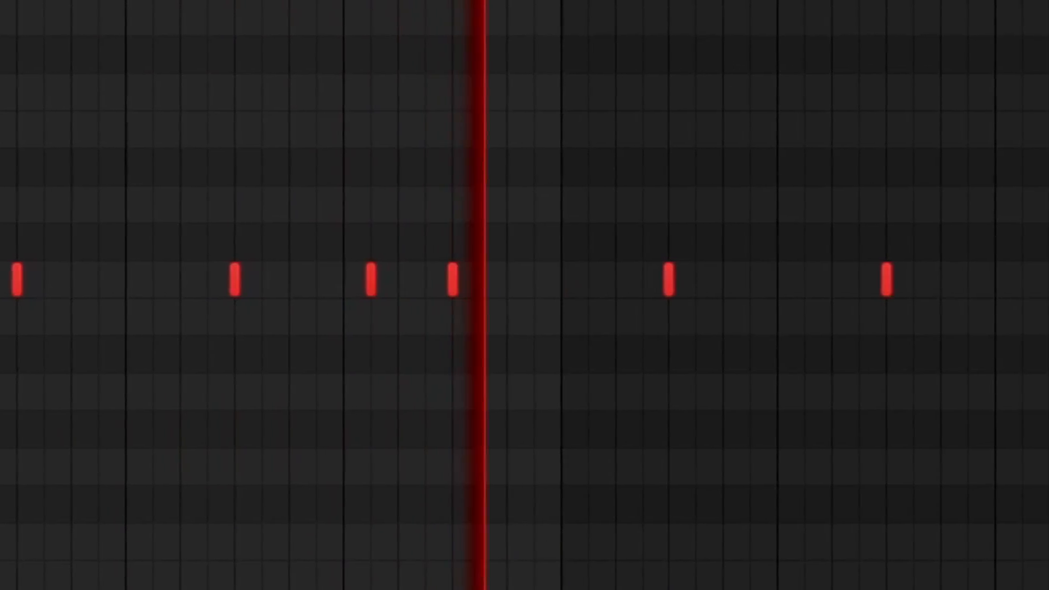
{"action": "key", "text": "space"}
{"action": "right_click", "coordinate": [552, 313]}
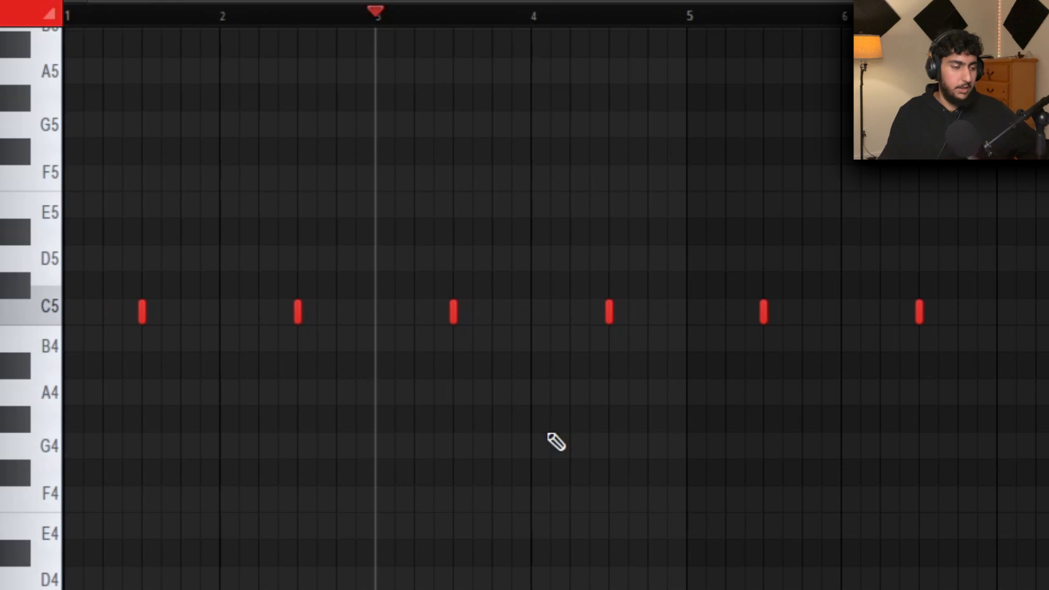
Place four notes on the D5 row and another C5 snare hit, auditioning the pattern
{"action": "left_click", "coordinate": [375, 258]}
{"action": "left_click", "coordinate": [414, 258]}
{"action": "left_click", "coordinate": [454, 258]}
{"action": "left_click", "coordinate": [492, 258]}
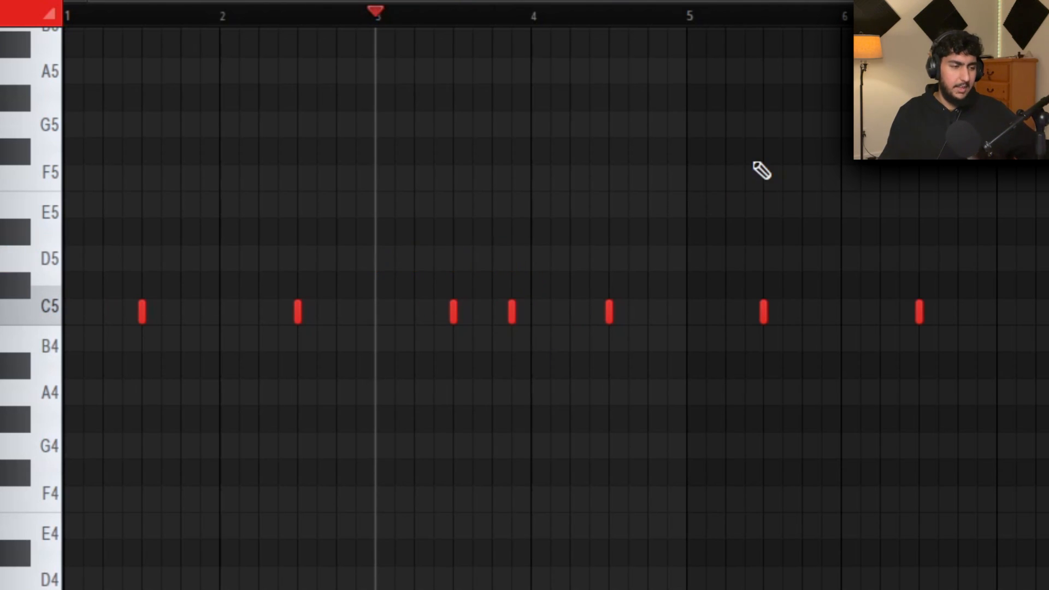
{"action": "key", "text": "space"}
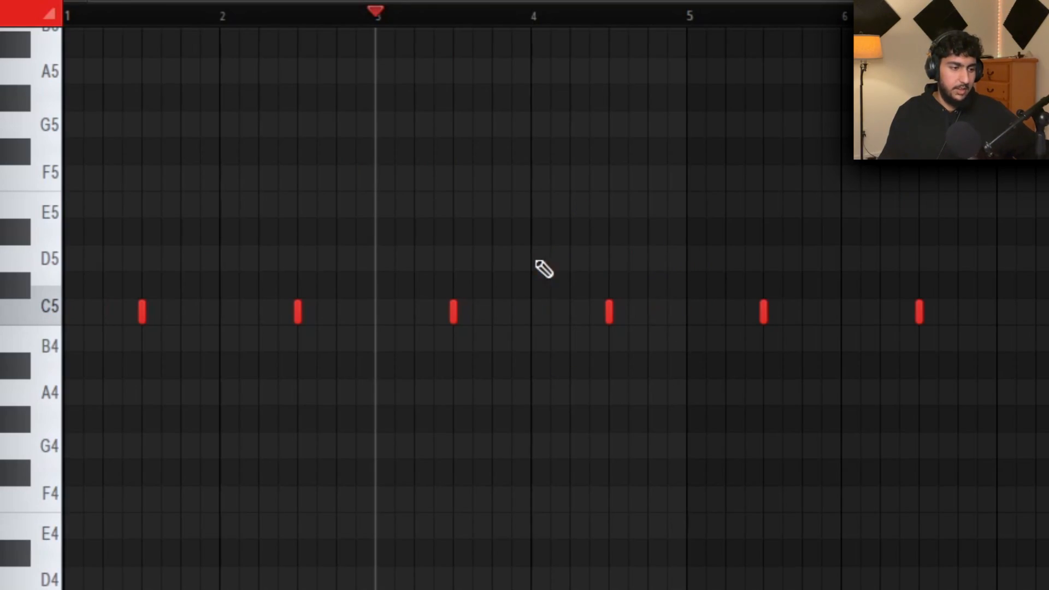
{"action": "left_click", "coordinate": [649, 313]}
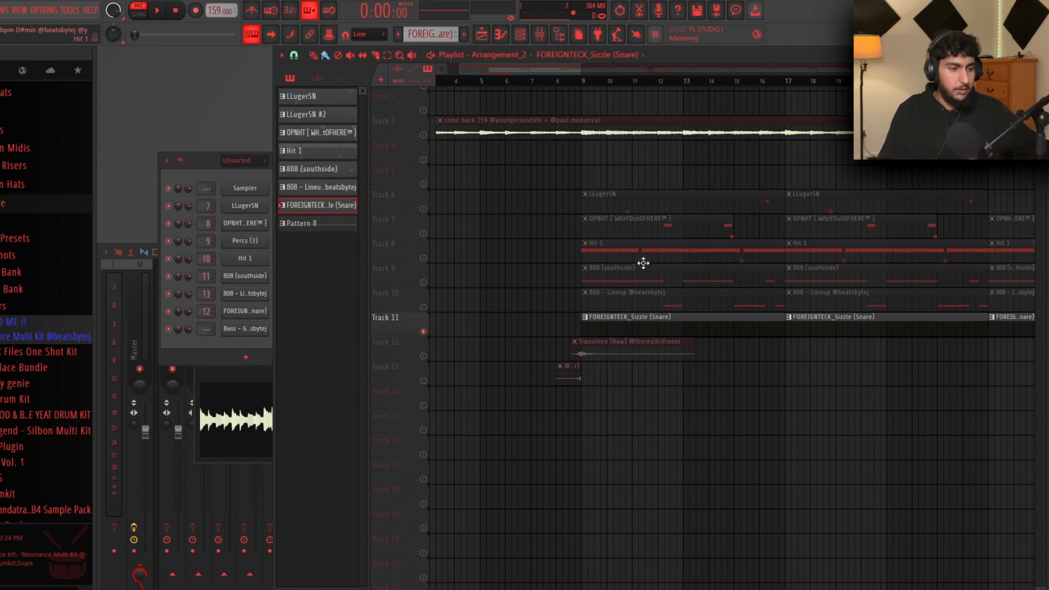
Make the Hit 1 clip the current pattern
{"action": "left_click", "coordinate": [643, 262]}
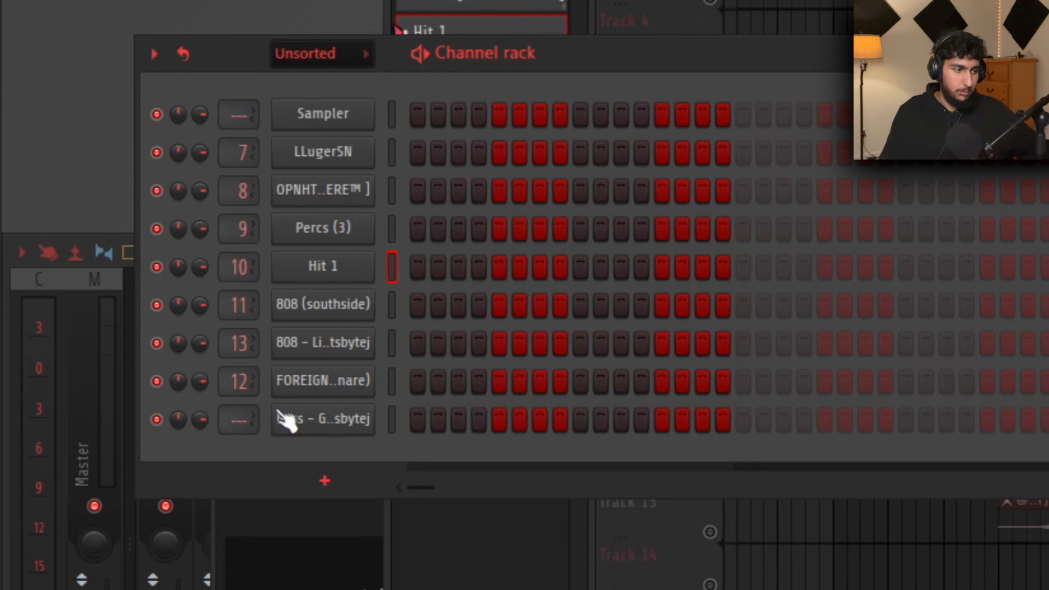
Fill the Hit 1 channel with a note every 2 steps
{"action": "right_click", "coordinate": [331, 269]}
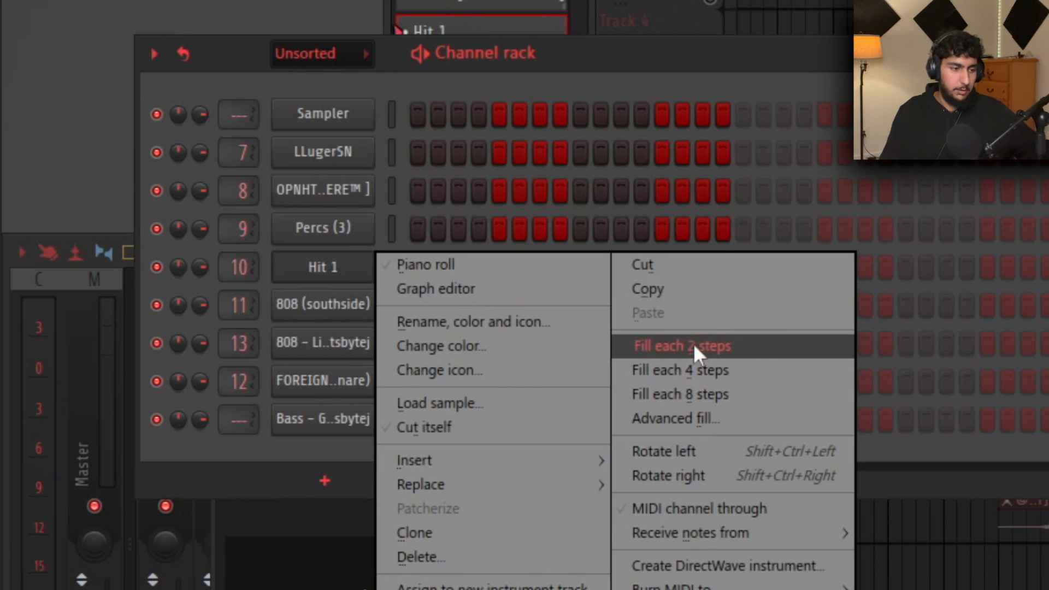
{"action": "left_click", "coordinate": [710, 349]}
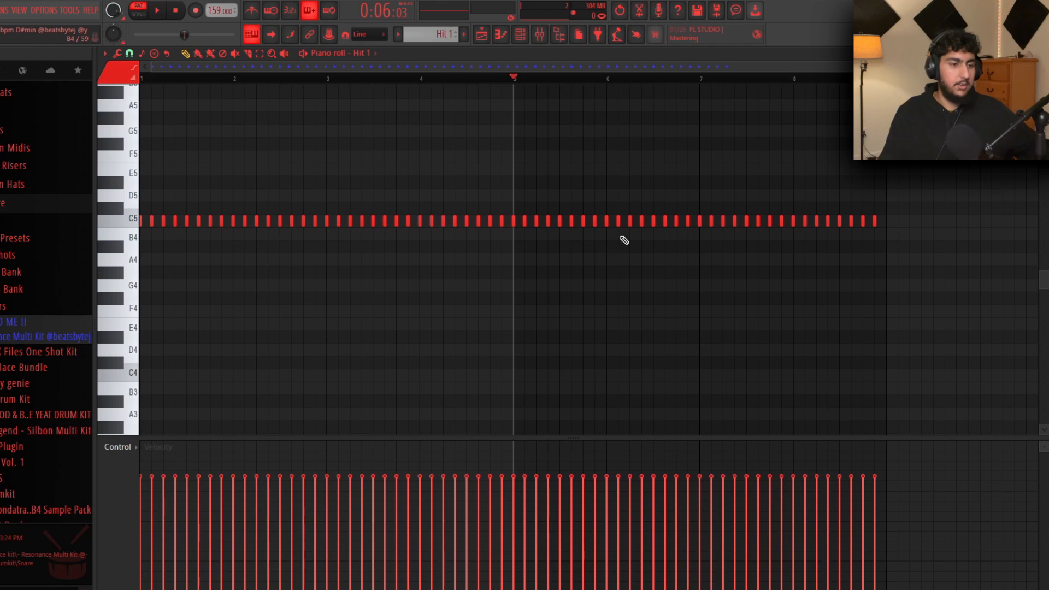
{"action": "scroll", "coordinate": [219, 298], "scroll_direction": "up", "scroll_amount": 1}
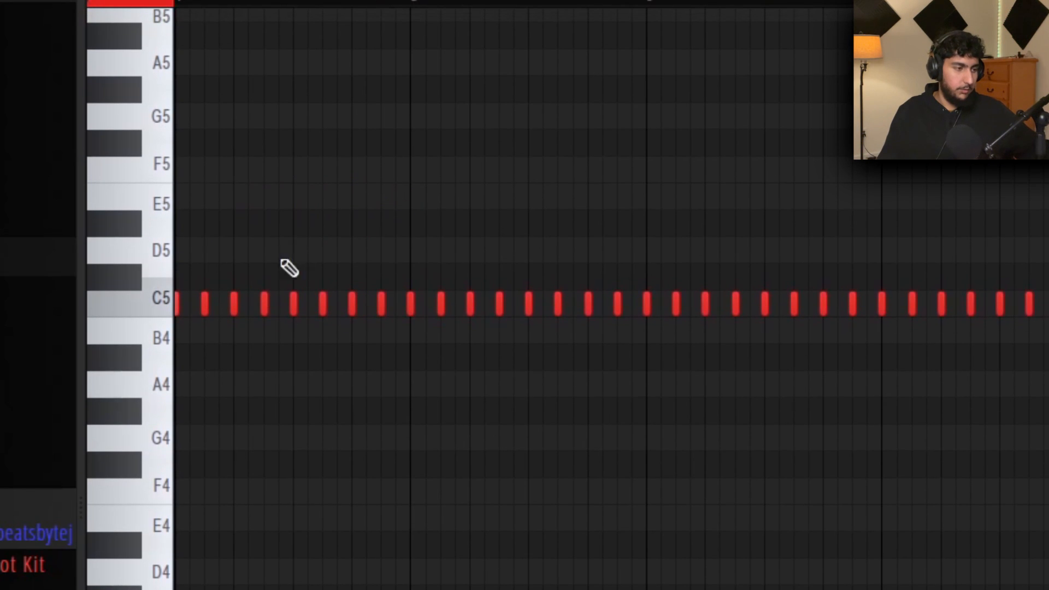
{"action": "scroll", "coordinate": [355, 263], "scroll_direction": "up", "scroll_amount": 3}
{"action": "scroll", "coordinate": [710, 232], "scroll_direction": "left", "scroll_amount": 2}
{"action": "scroll", "coordinate": [40, 285], "scroll_direction": "up", "scroll_amount": 5}
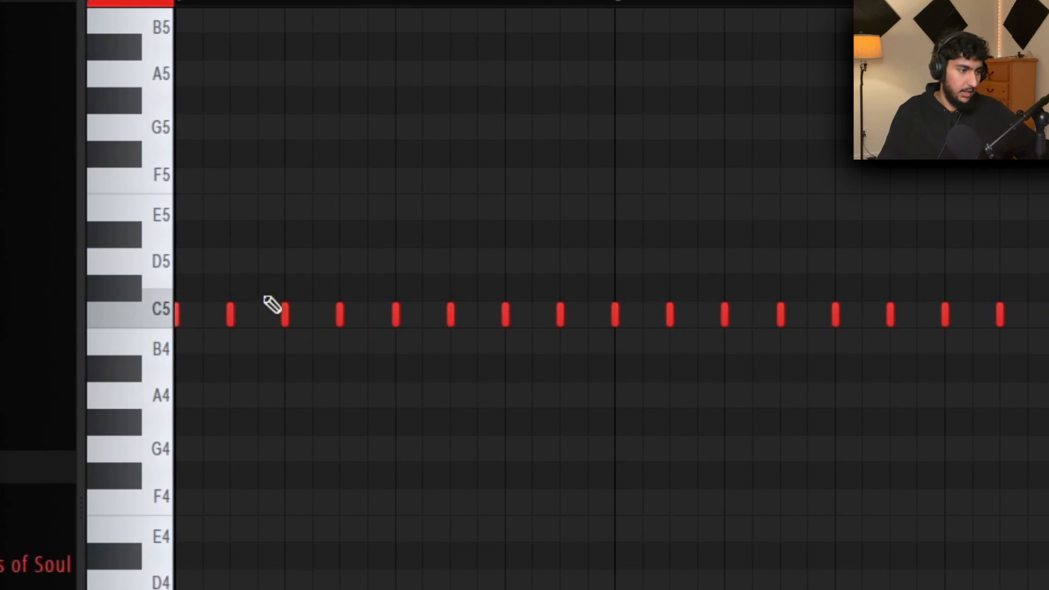
{"action": "scroll", "coordinate": [183, 298], "scroll_direction": "up", "scroll_amount": 1}
{"action": "scroll", "coordinate": [182, 298], "scroll_direction": "down", "scroll_amount": 3}
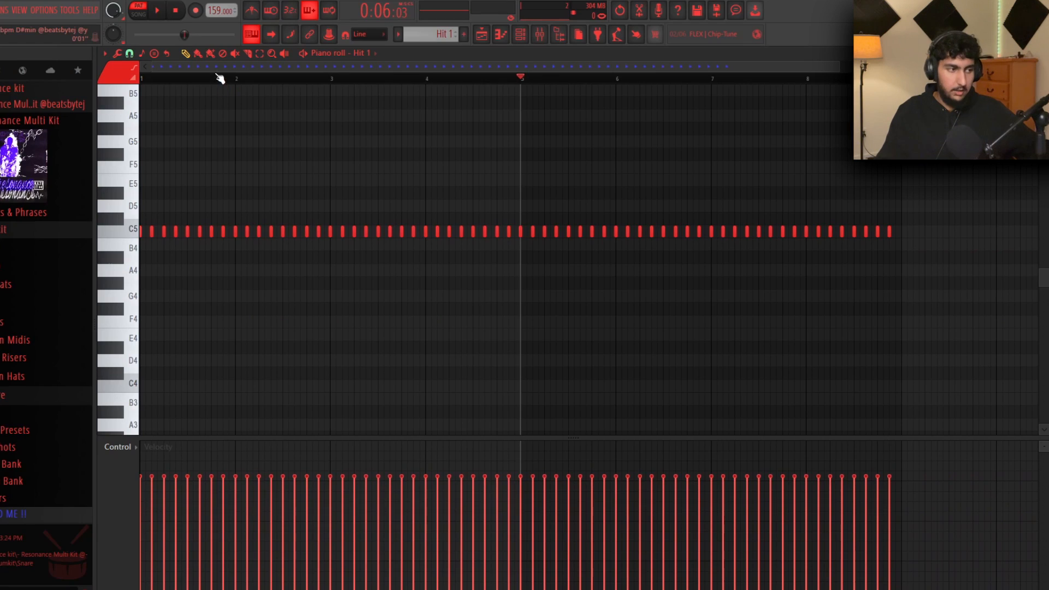
Play the Hit 1 pattern from the start in the piano roll
{"action": "left_click", "coordinate": [144, 79]}
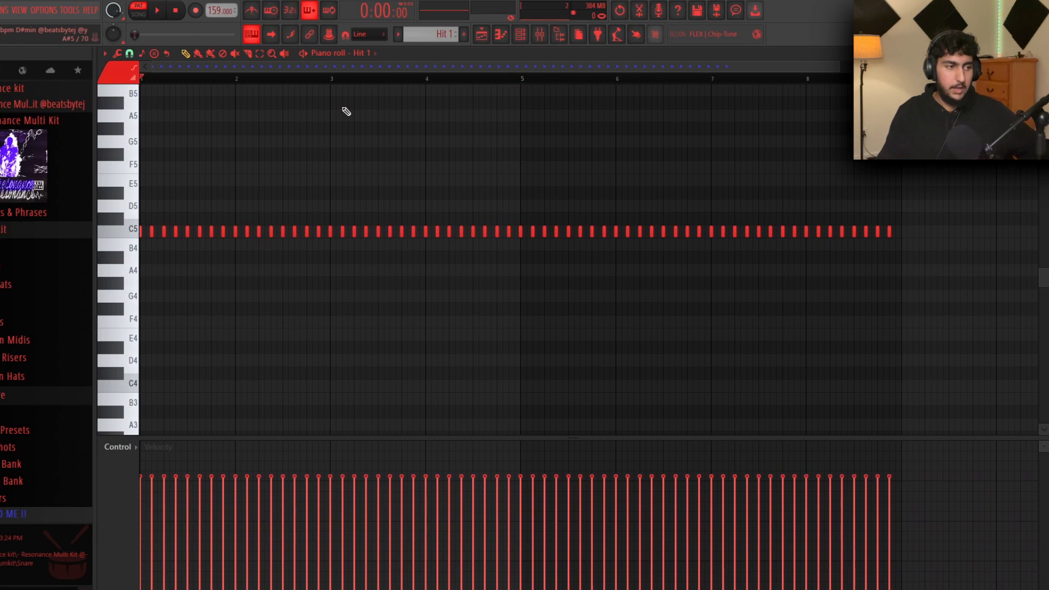
{"action": "key", "text": "space"}
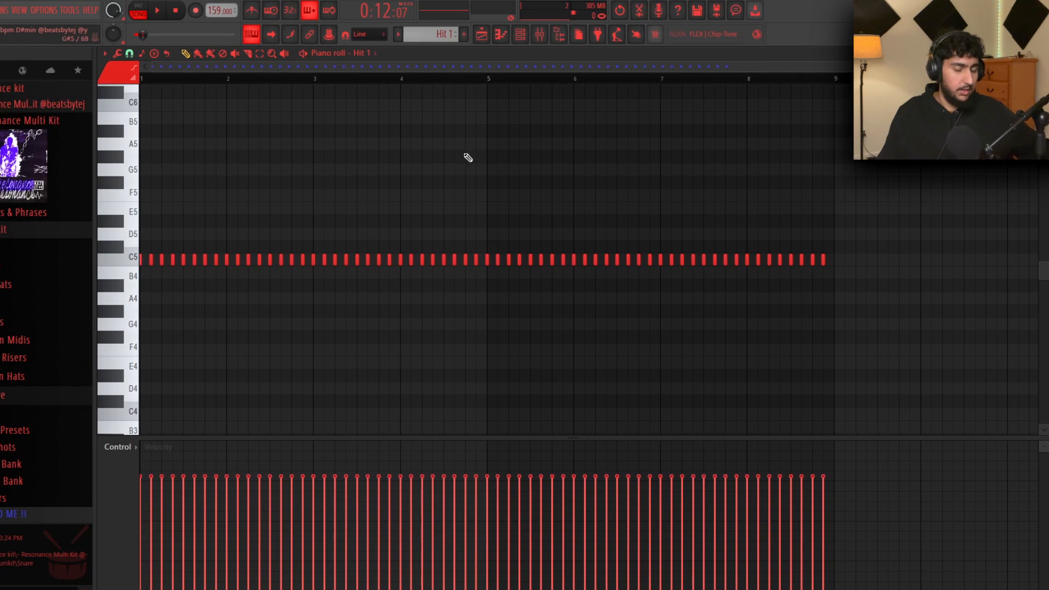
{"action": "scroll", "coordinate": [485, 167], "scroll_direction": "down", "scroll_amount": 2}
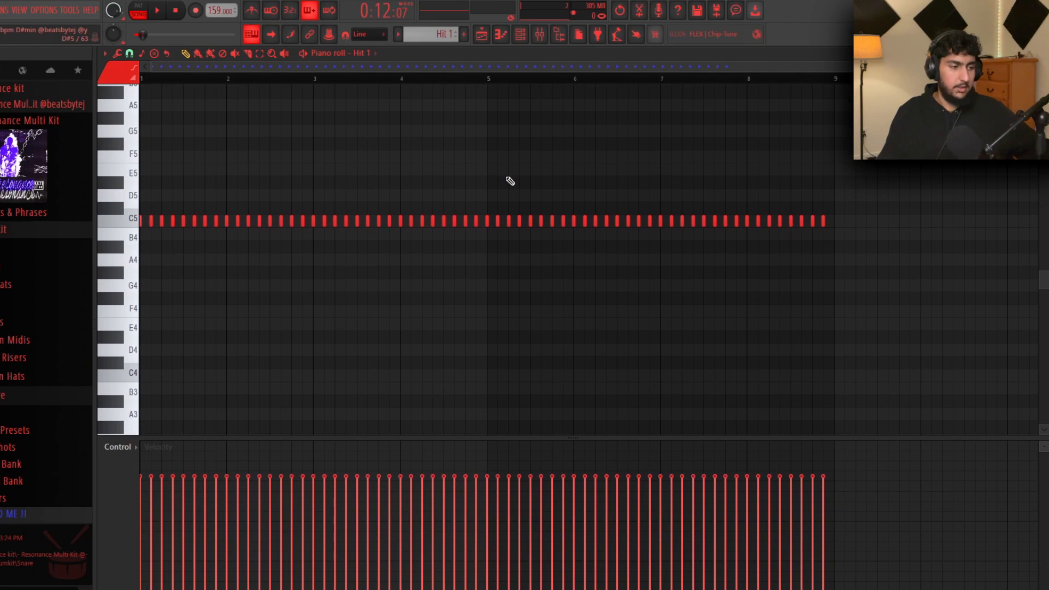
{"action": "key", "text": "space"}
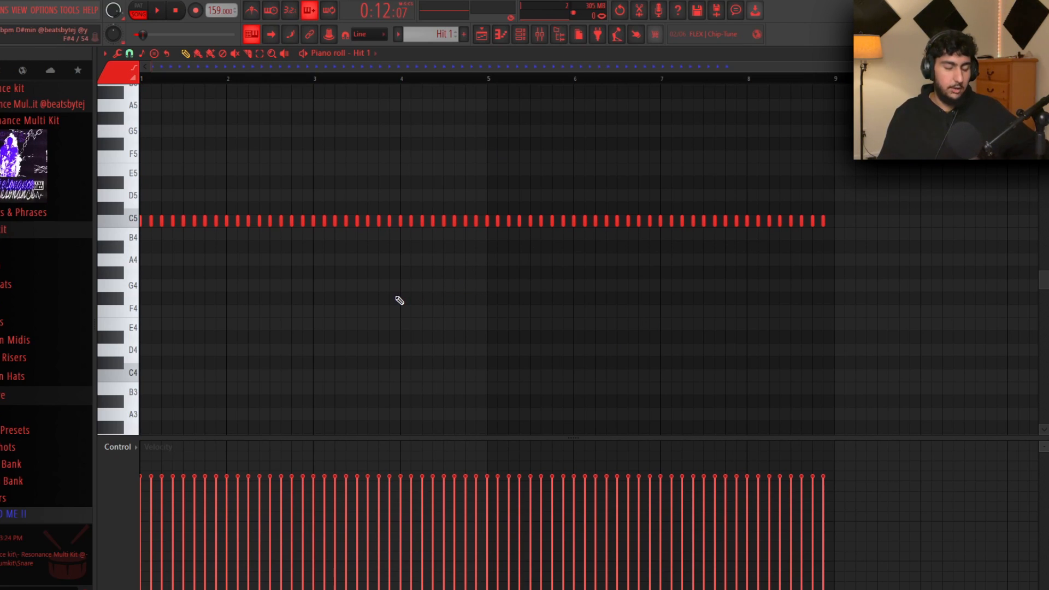
Switch the piano roll to the Paint brush tool and reopen the snap-resolution list
{"action": "scroll", "coordinate": [197, 212], "scroll_direction": "up", "scroll_amount": 2}
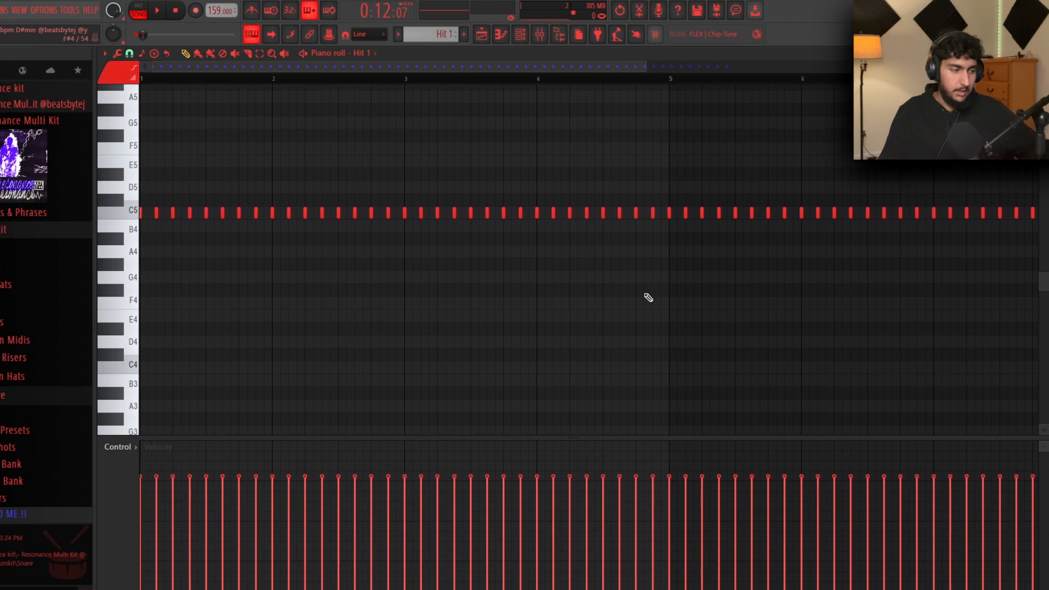
{"action": "left_click", "coordinate": [130, 53]}
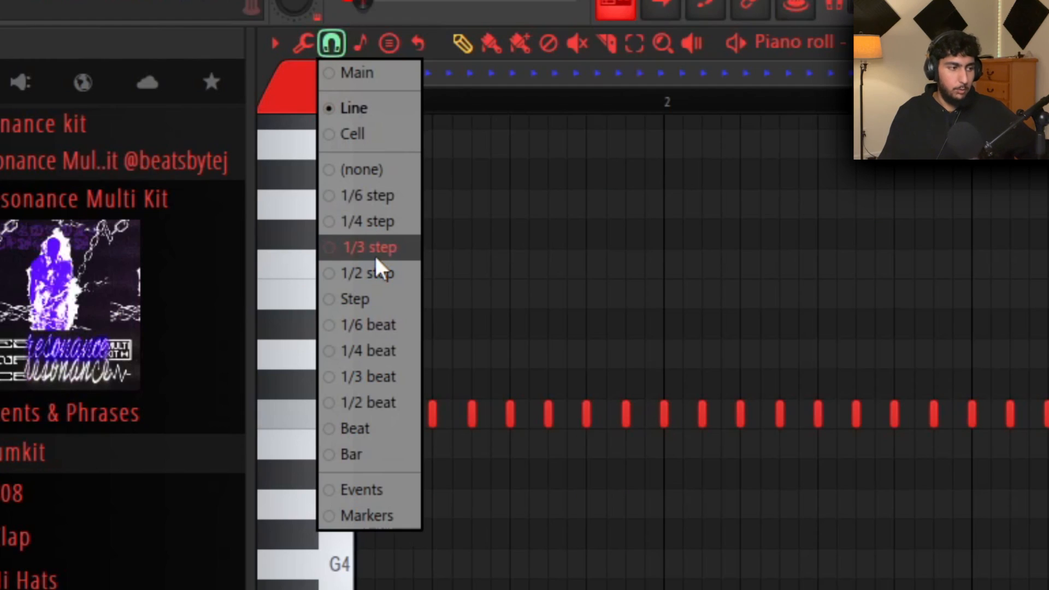
{"action": "left_click", "coordinate": [133, 55]}
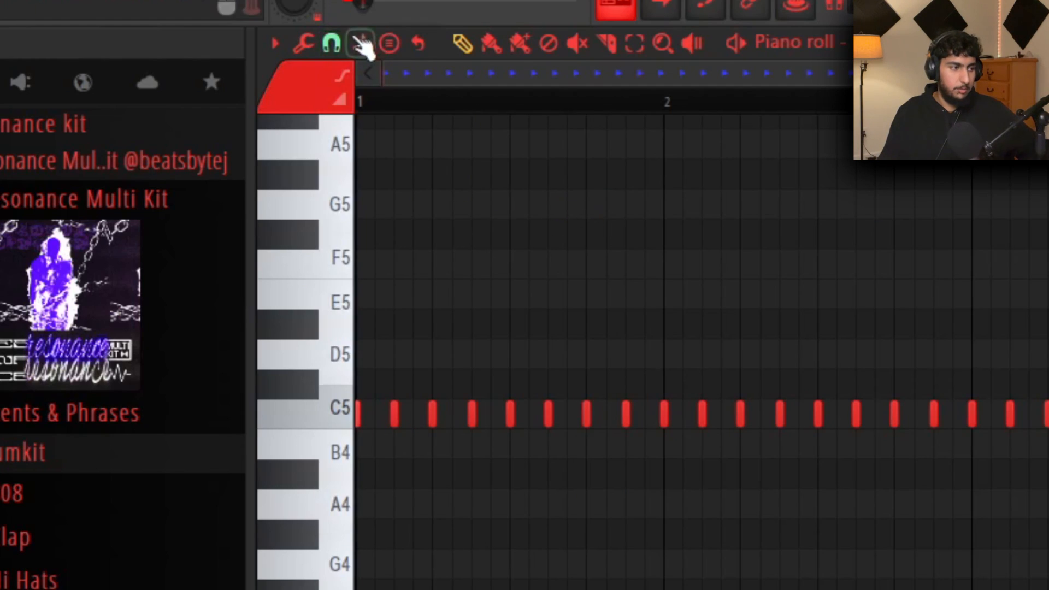
{"action": "left_click", "coordinate": [331, 43]}
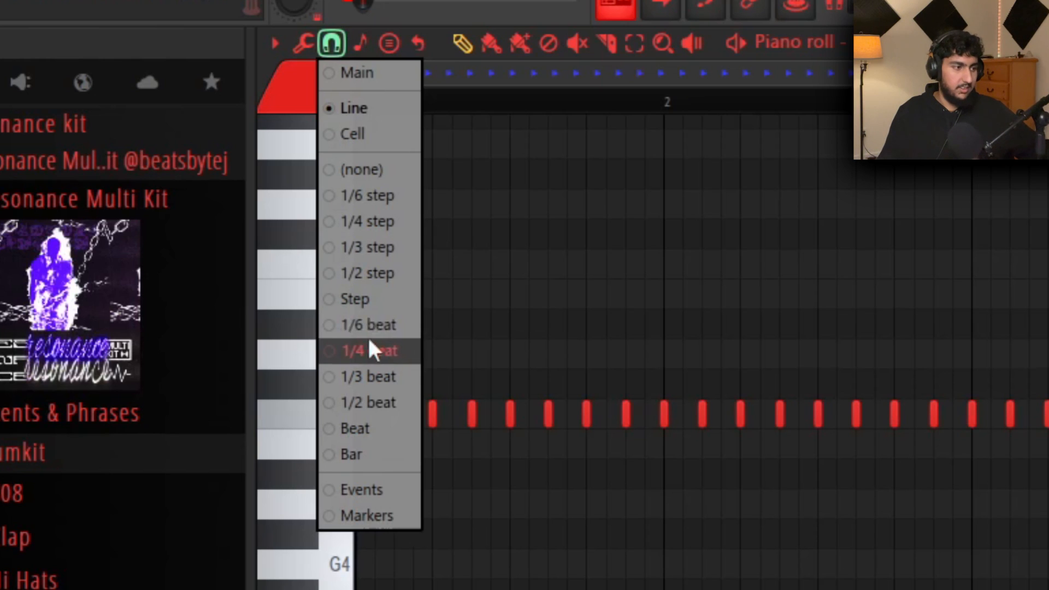
{"action": "left_click", "coordinate": [407, 134]}
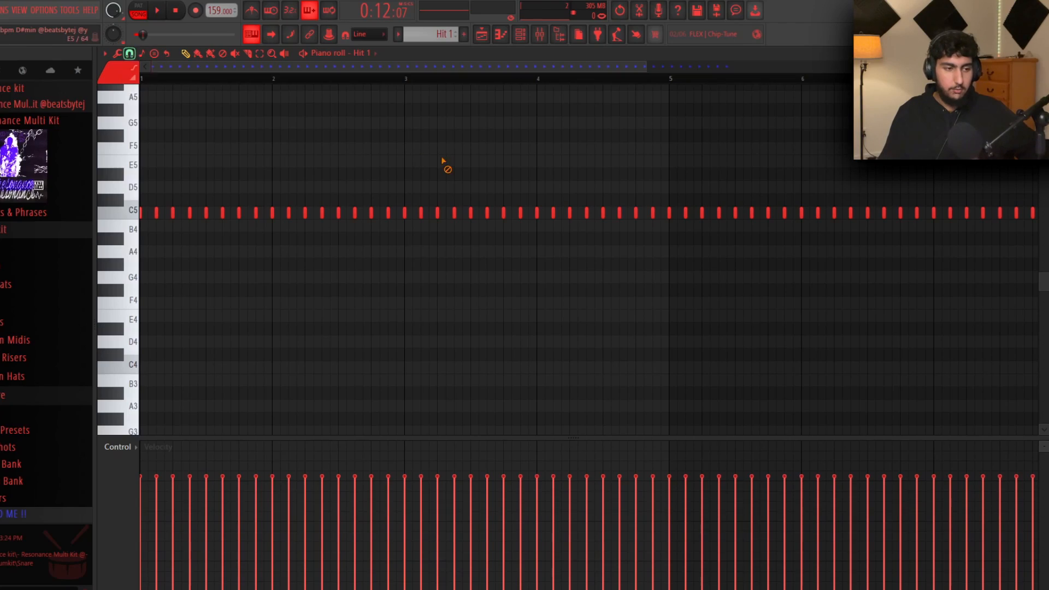
{"action": "left_click", "coordinate": [129, 53]}
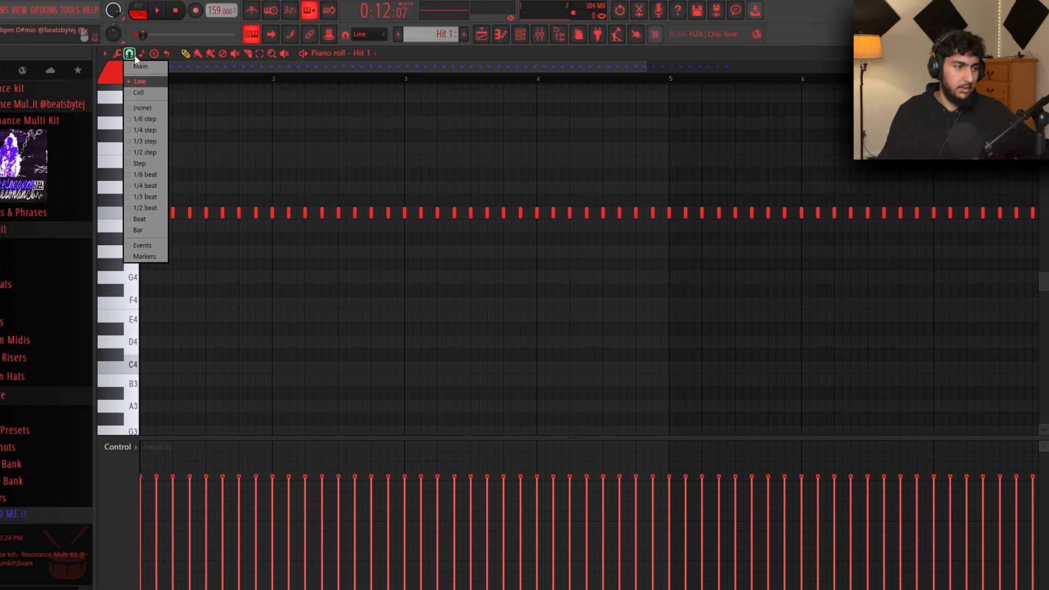
Set snapping to 1/2 step and paint trial note runs on C5 and A4
{"action": "left_click", "coordinate": [150, 154]}
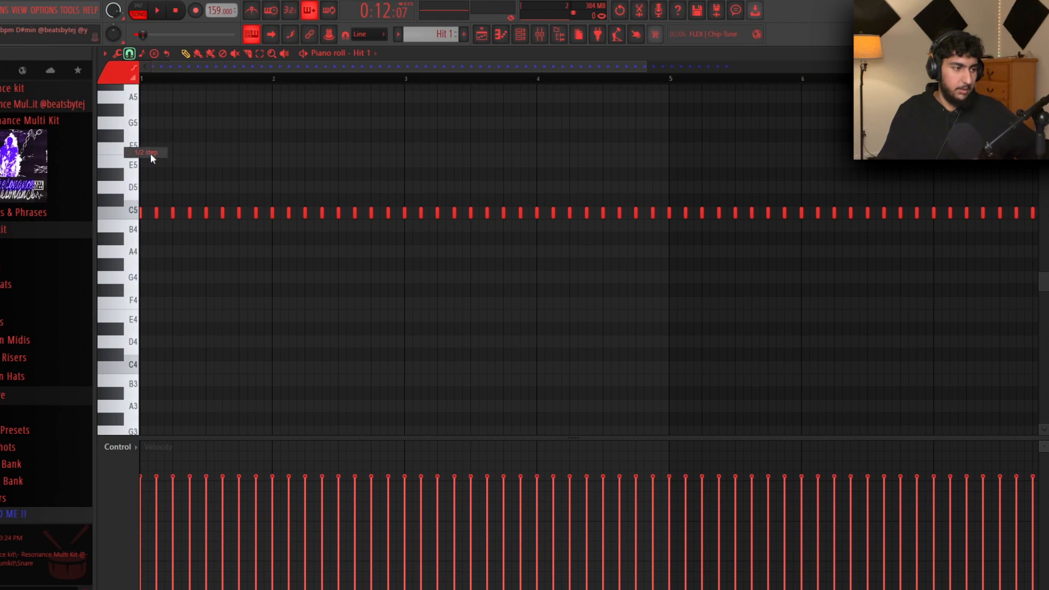
{"action": "scroll", "coordinate": [339, 216], "scroll_direction": "up", "scroll_amount": 5}
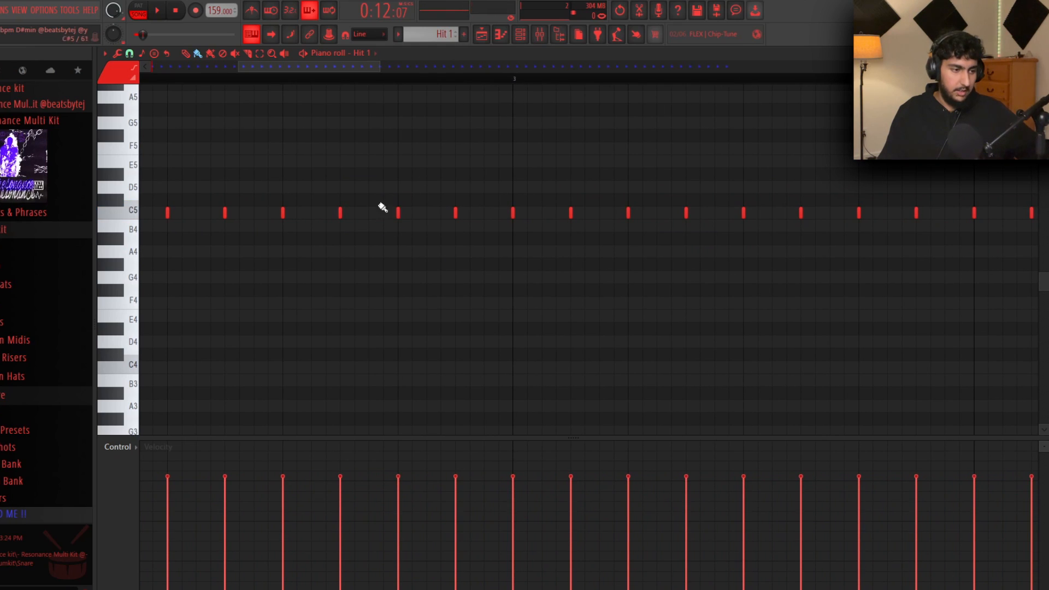
{"action": "left_click_drag", "start_coordinate": [398, 214], "coordinate": [400, 215]}
{"action": "left_click", "coordinate": [414, 213]}
{"action": "right_click", "coordinate": [413, 215]}
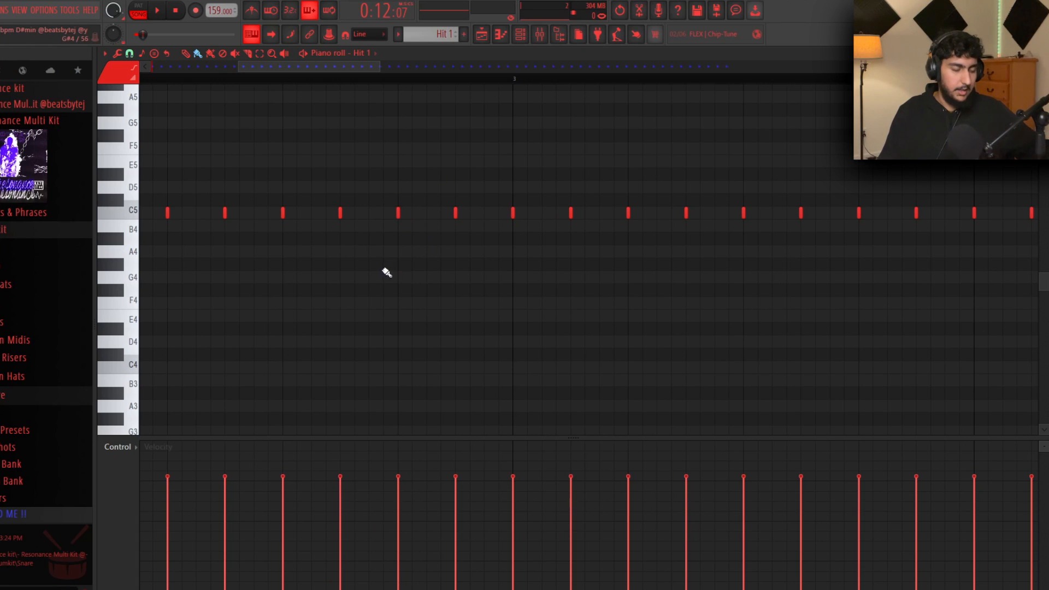
{"action": "mouse_move", "coordinate": [398, 253]}
{"action": "left_mouse_down"}
{"action": "mouse_move", "coordinate": [476, 254]}
{"action": "mouse_move", "coordinate": [477, 265]}
{"action": "left_mouse_up"}
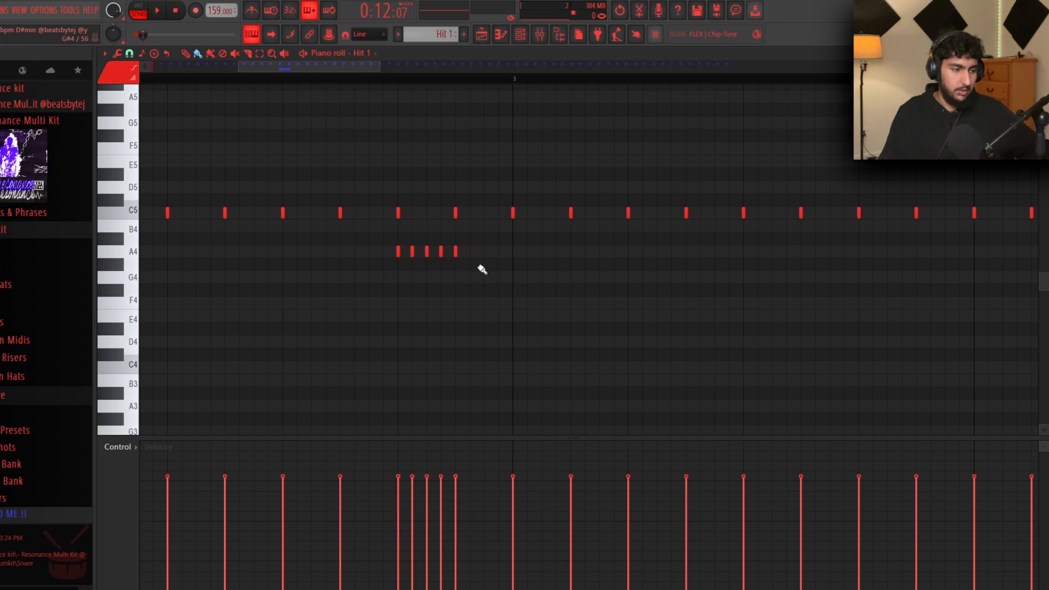
{"action": "left_click_drag", "start_coordinate": [400, 252], "coordinate": [471, 260]}
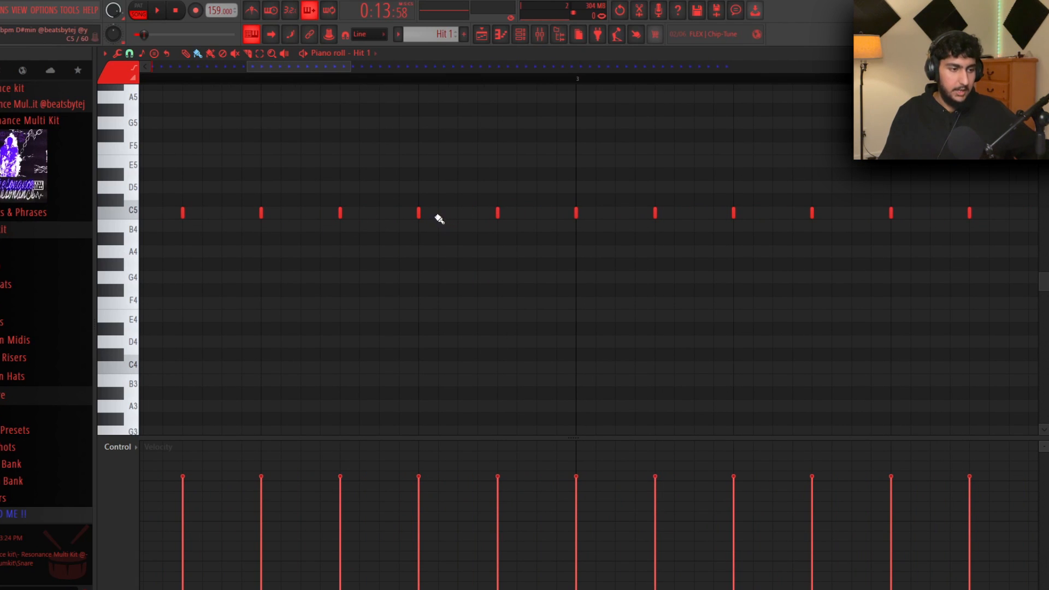
Paint a three-note C5 roll, audition it, then delete those roll notes
{"action": "left_click_drag", "start_coordinate": [441, 216], "coordinate": [486, 218]}
{"action": "scroll", "coordinate": [513, 282], "scroll_direction": "down", "scroll_amount": 2}
{"action": "key", "text": "space"}
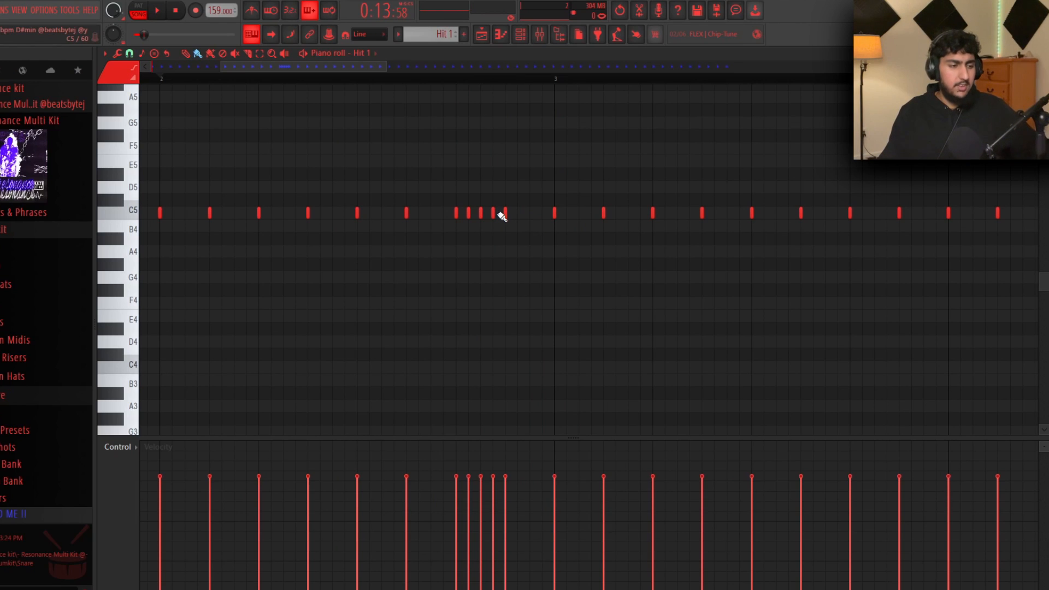
{"action": "right_click", "coordinate": [493, 213]}
{"action": "right_click", "coordinate": [481, 213]}
{"action": "right_click", "coordinate": [467, 215]}
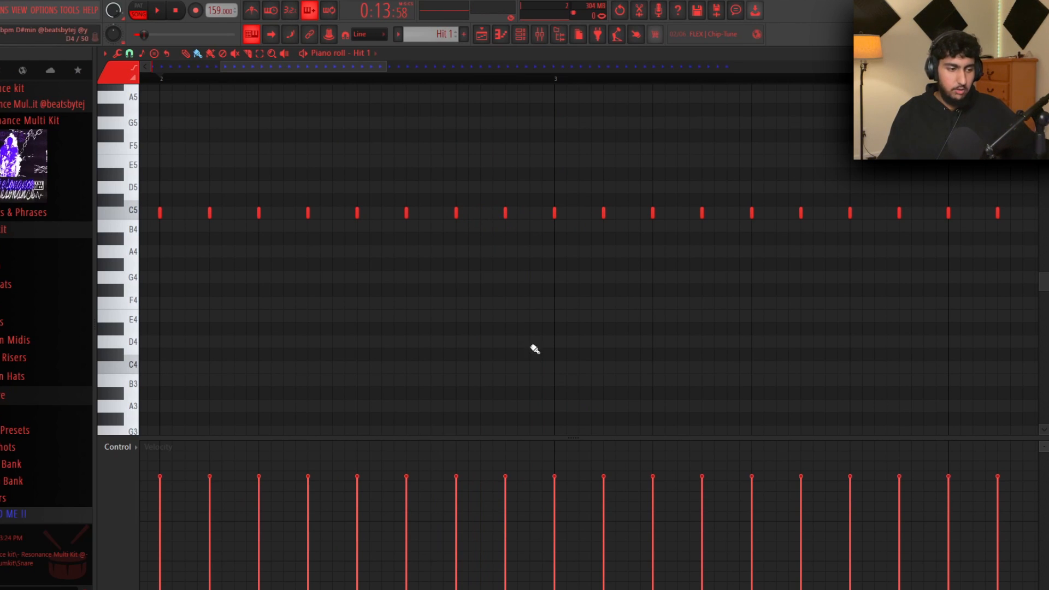
Try rolls on F#5 and E4, then paint a four-note G4 roll and play it
{"action": "left_click_drag", "start_coordinate": [458, 137], "coordinate": [507, 137]}
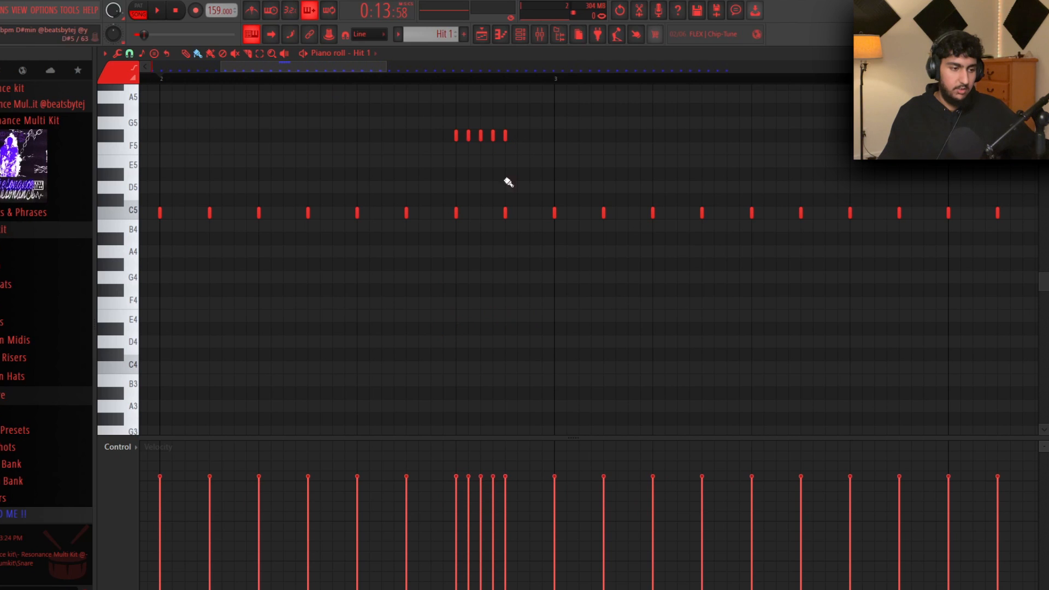
{"action": "left_click_drag", "start_coordinate": [456, 317], "coordinate": [540, 316]}
{"action": "right_click", "coordinate": [530, 316]}
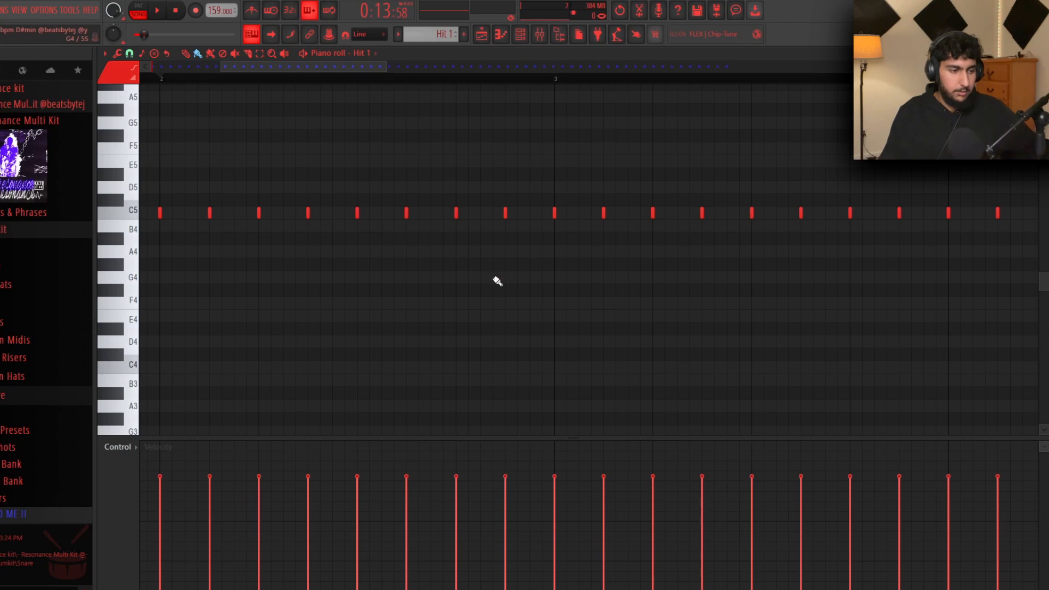
{"action": "left_click_drag", "start_coordinate": [451, 277], "coordinate": [501, 281]}
{"action": "right_click", "coordinate": [495, 278]}
{"action": "left_click", "coordinate": [509, 278]}
{"action": "key", "text": "space"}
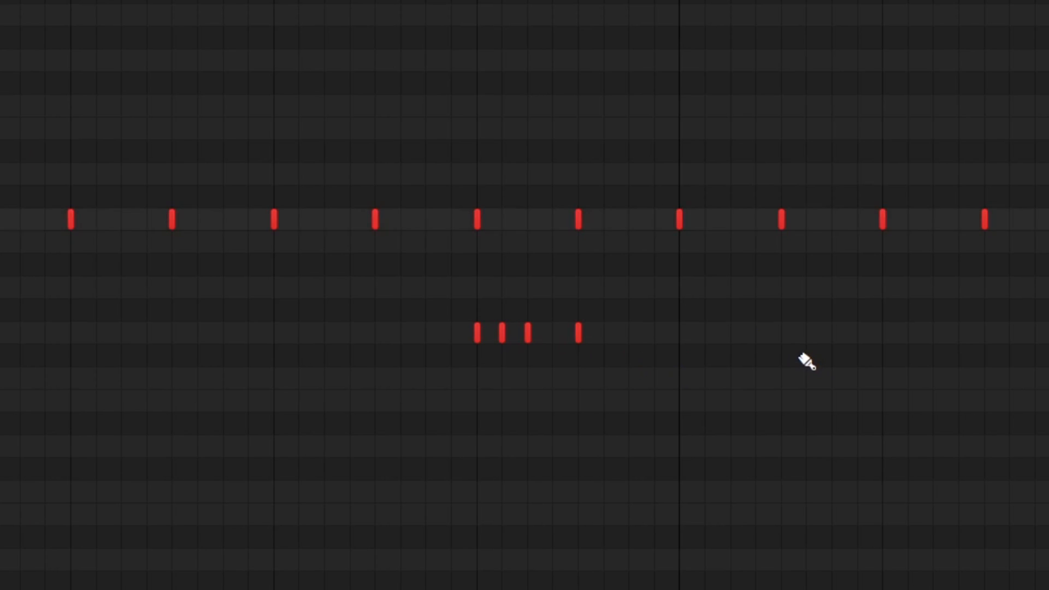
{"action": "key", "text": "space"}
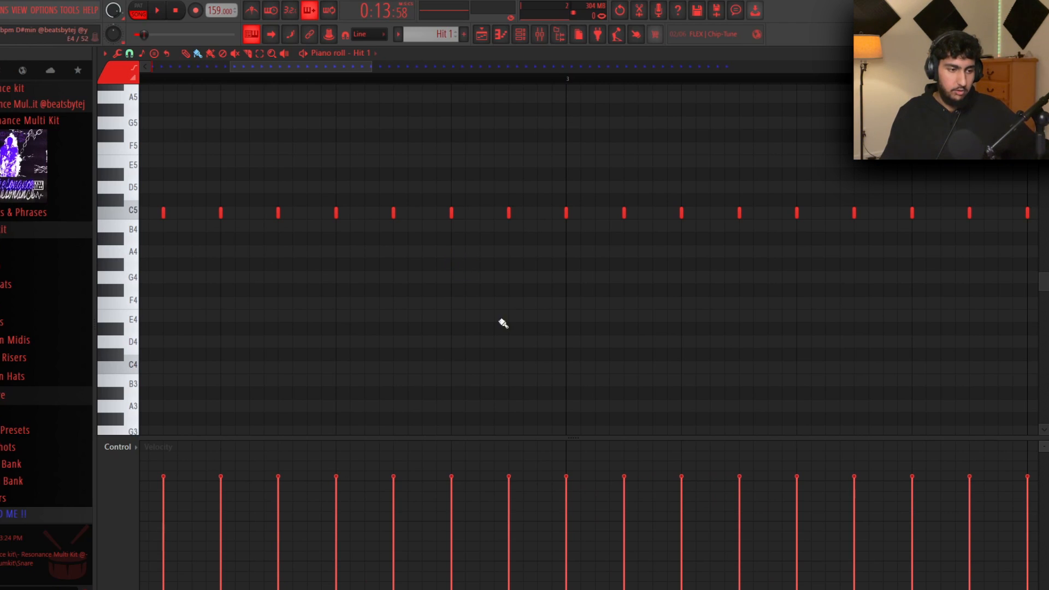
Add a G#4 note and paint a descending run from F4 down to G3
{"action": "left_click", "coordinate": [451, 266]}
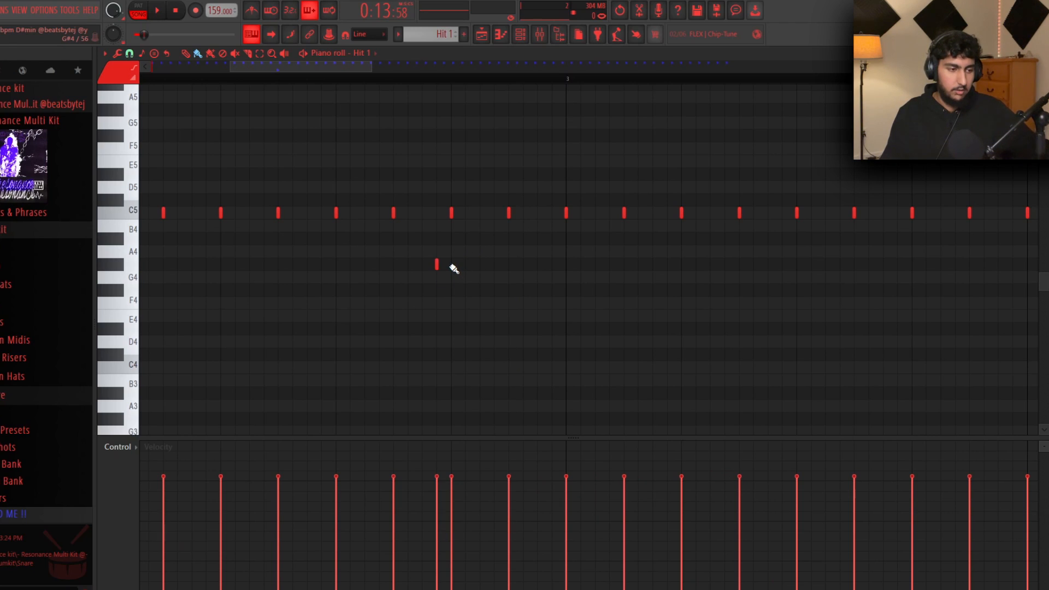
{"action": "left_click_drag", "start_coordinate": [454, 268], "coordinate": [527, 429]}
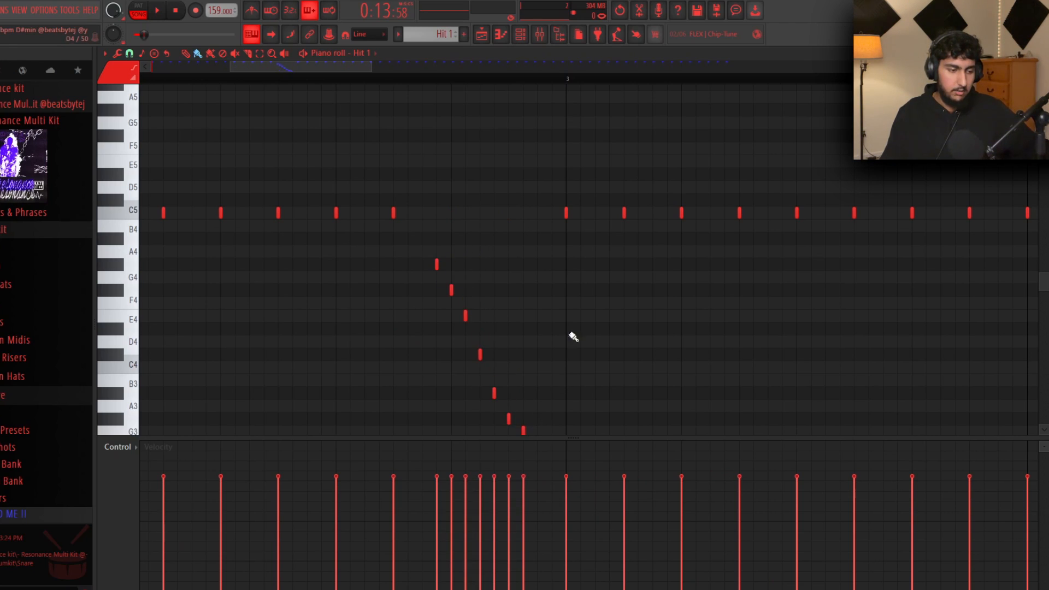
{"action": "scroll", "coordinate": [590, 293], "scroll_direction": "down", "scroll_amount": 1}
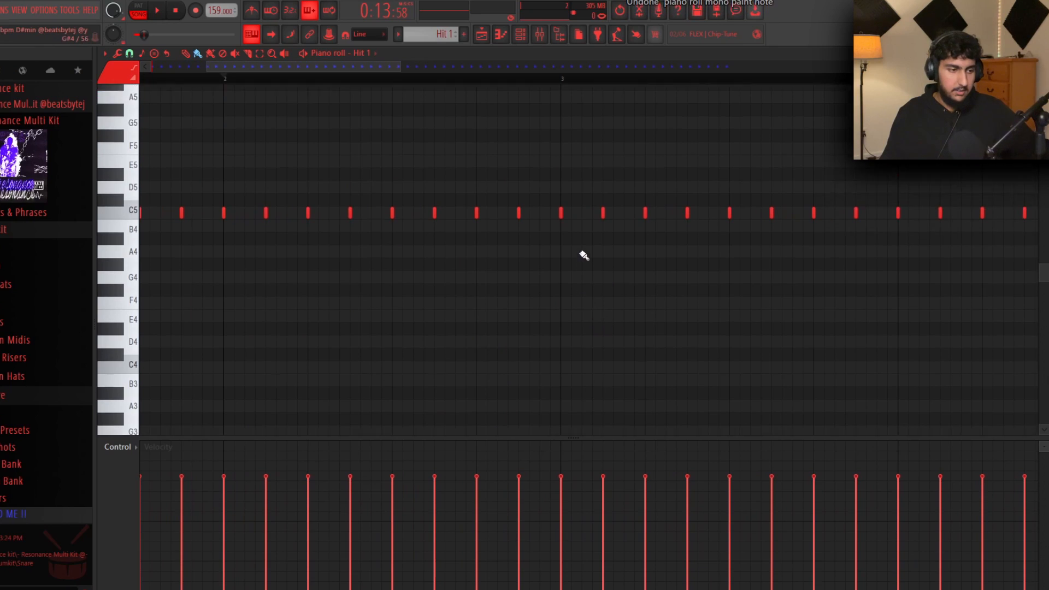
{"action": "scroll", "coordinate": [547, 257], "scroll_direction": "up", "scroll_amount": 4}
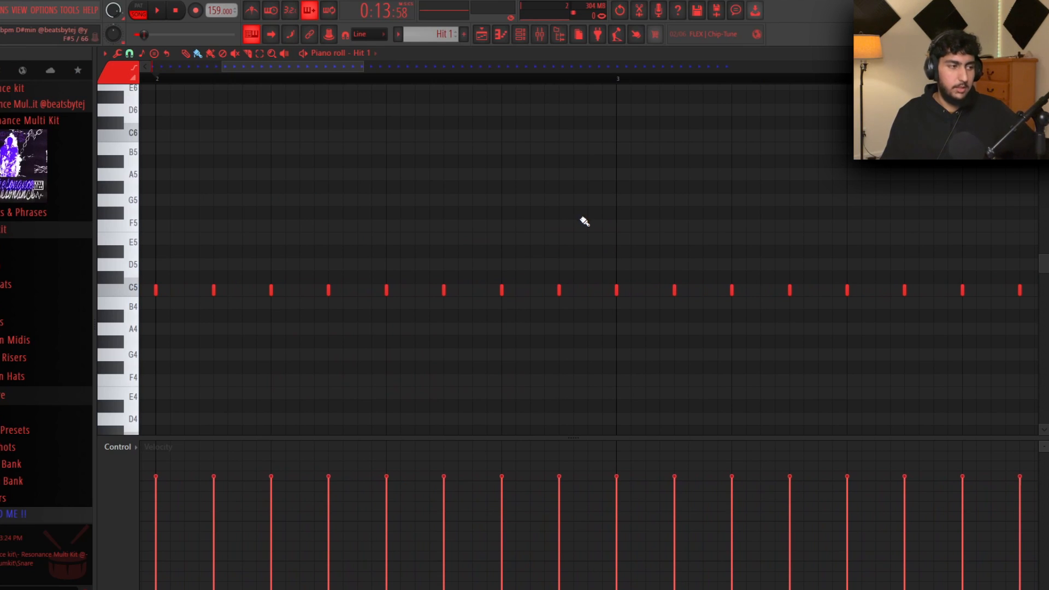
Set a finer snap, paint a quick C5 roll before bar 3, trim one extra note, and play it
{"action": "left_click", "coordinate": [136, 54]}
{"action": "left_click", "coordinate": [157, 146]}
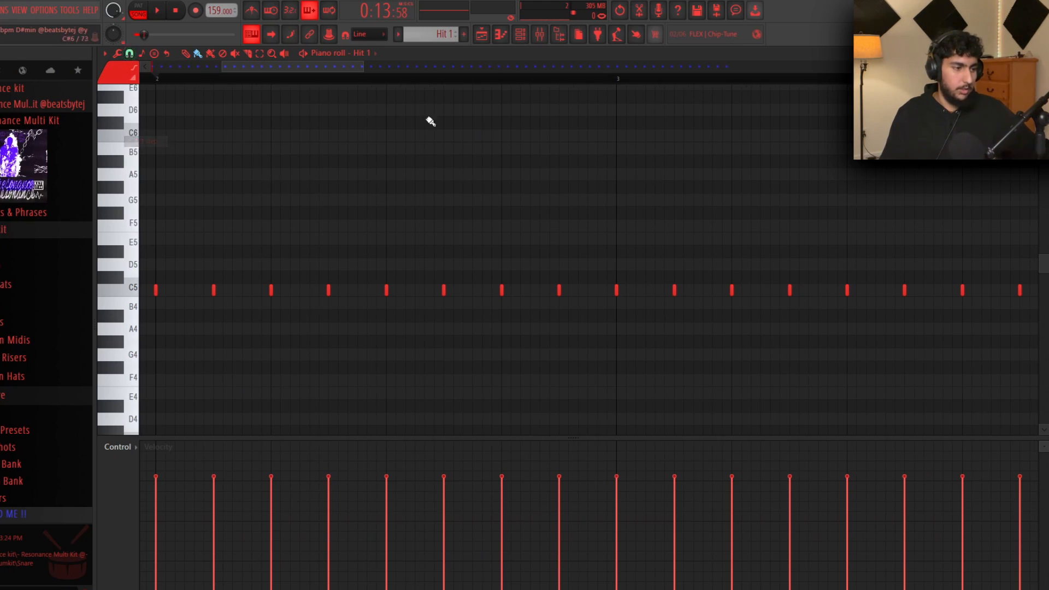
{"action": "left_click_drag", "start_coordinate": [511, 290], "coordinate": [540, 290]}
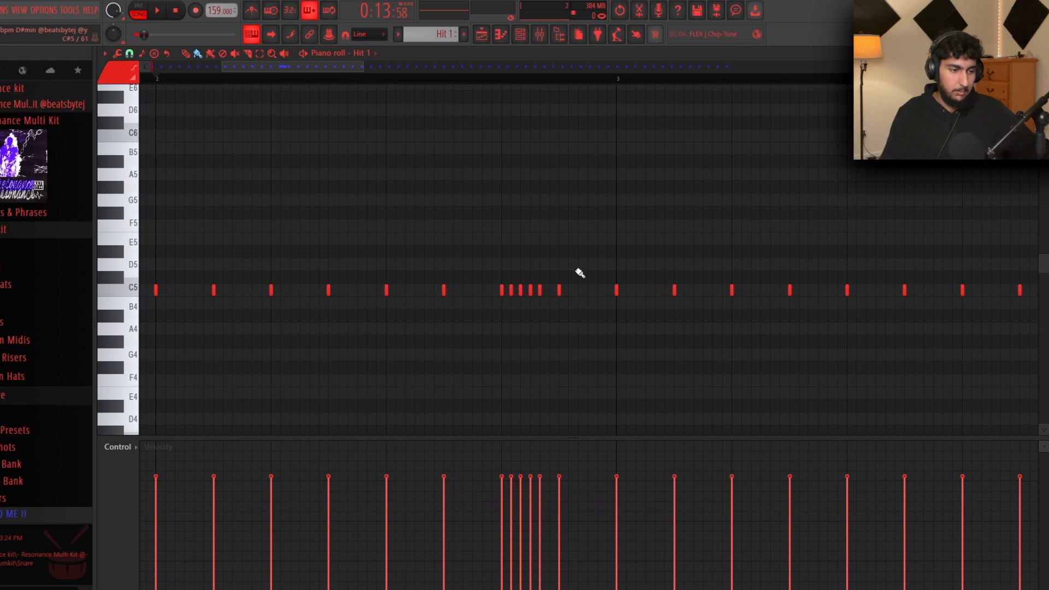
{"action": "left_click_drag", "start_coordinate": [620, 210], "coordinate": [546, 177]}
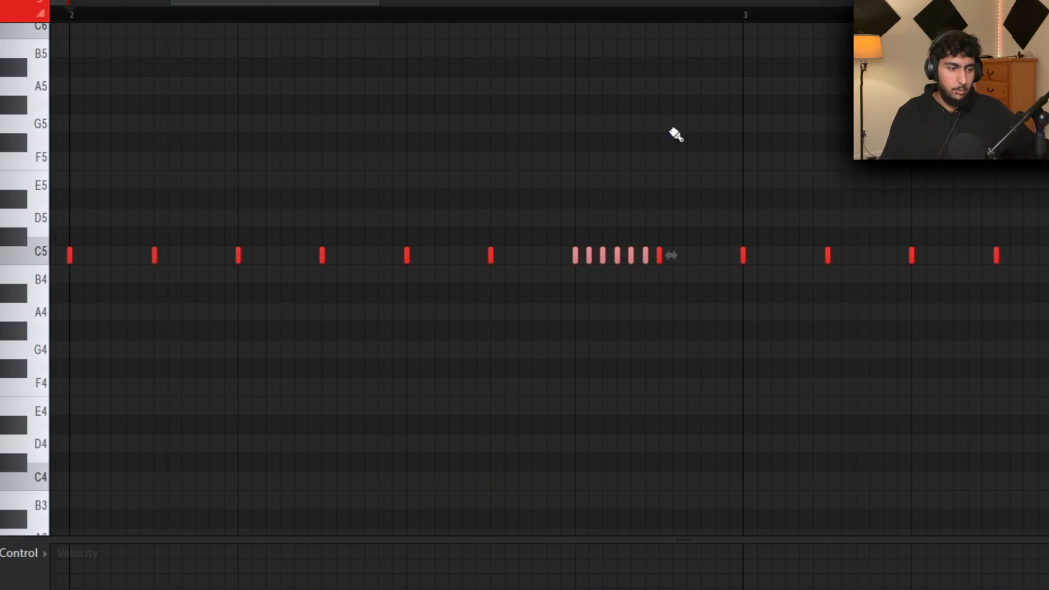
{"action": "right_click", "coordinate": [645, 255]}
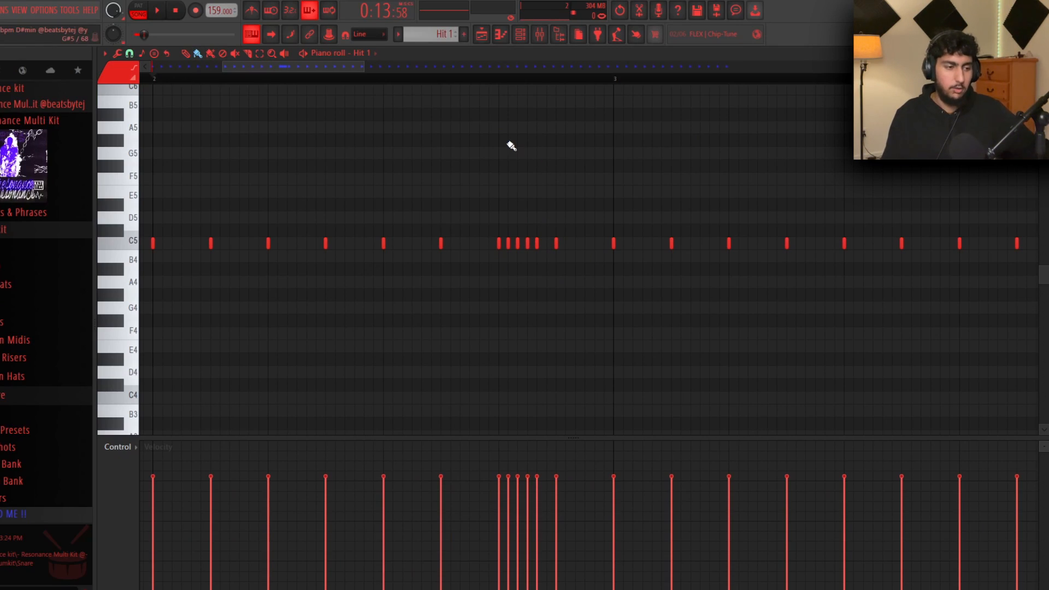
{"action": "key", "text": "space"}
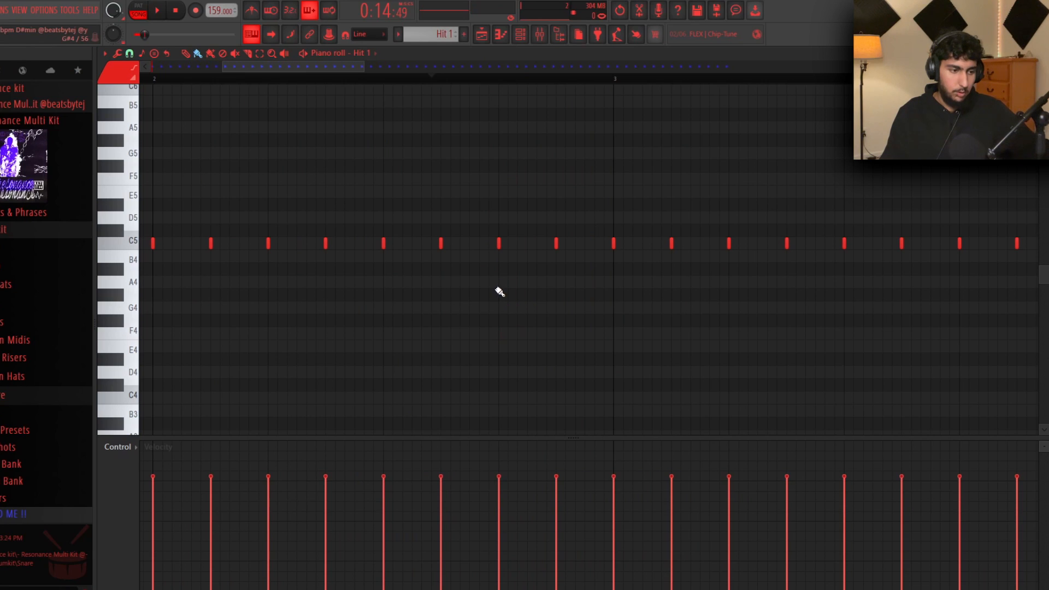
Paint a short descending note run, deleting its first note and a stray C5 note
{"action": "left_click_drag", "start_coordinate": [496, 290], "coordinate": [549, 411]}
{"action": "right_click", "coordinate": [493, 295]}
{"action": "left_click", "coordinate": [473, 242]}
{"action": "right_click", "coordinate": [474, 242]}
{"action": "scroll", "coordinate": [625, 332], "scroll_direction": "down", "scroll_amount": 1}
{"action": "scroll", "coordinate": [462, 336], "scroll_direction": "down", "scroll_amount": 1}
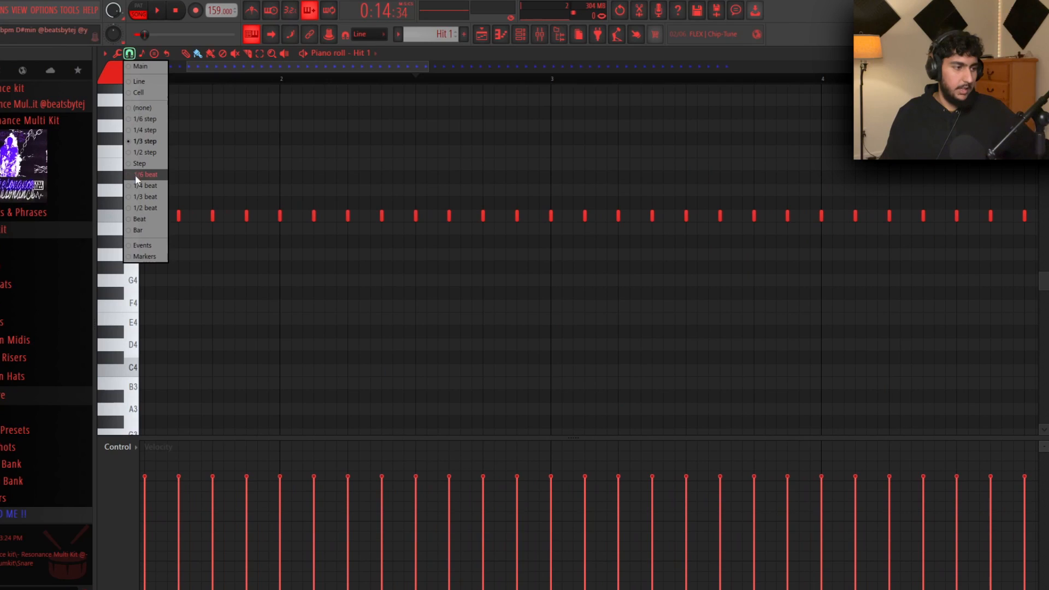
{"action": "left_click", "coordinate": [141, 175]}
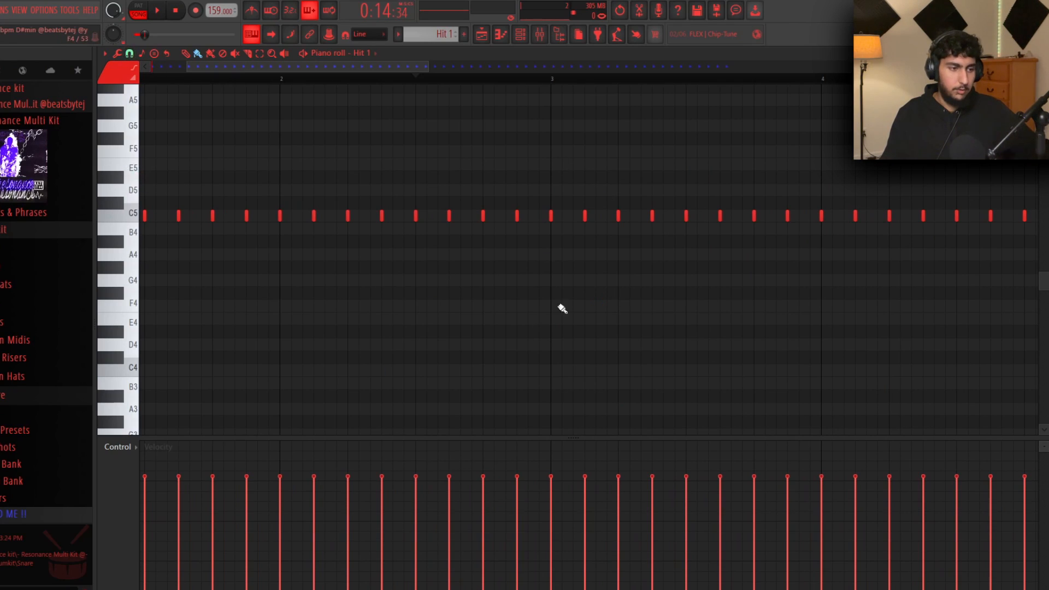
Play the Hit 1 hi-hat pattern and delete two extra C5 notes
{"action": "scroll", "coordinate": [539, 328], "scroll_direction": "up", "scroll_amount": 3}
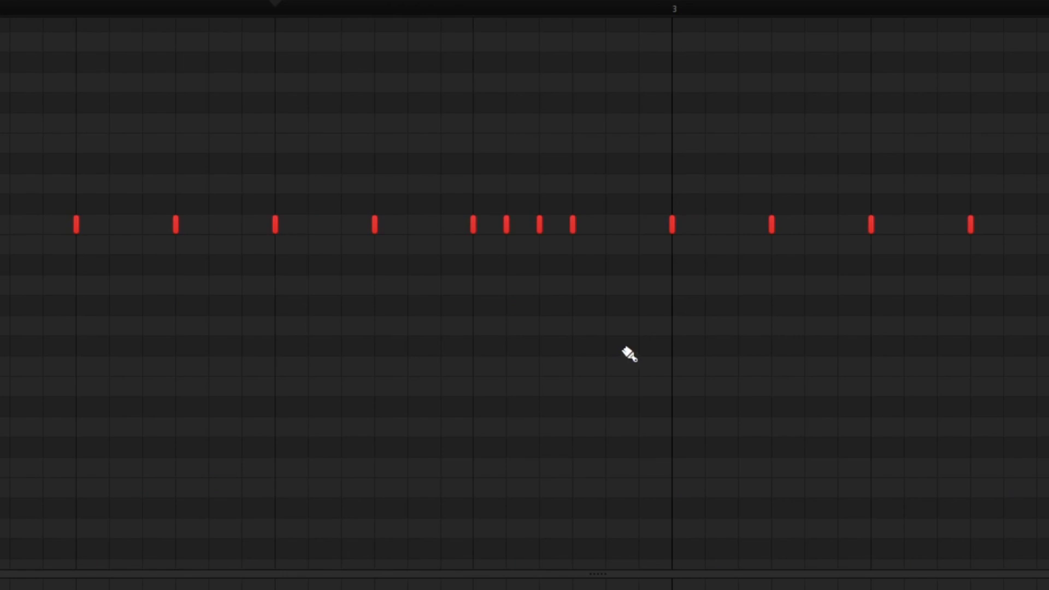
{"action": "key", "text": "space"}
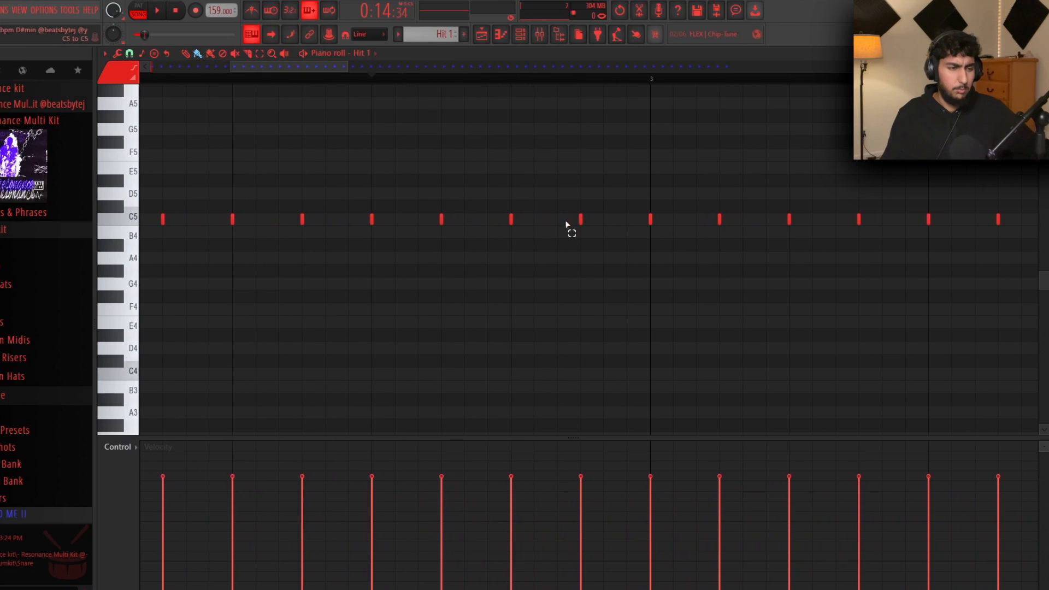
{"action": "scroll", "coordinate": [593, 268], "scroll_direction": "down", "scroll_amount": 3}
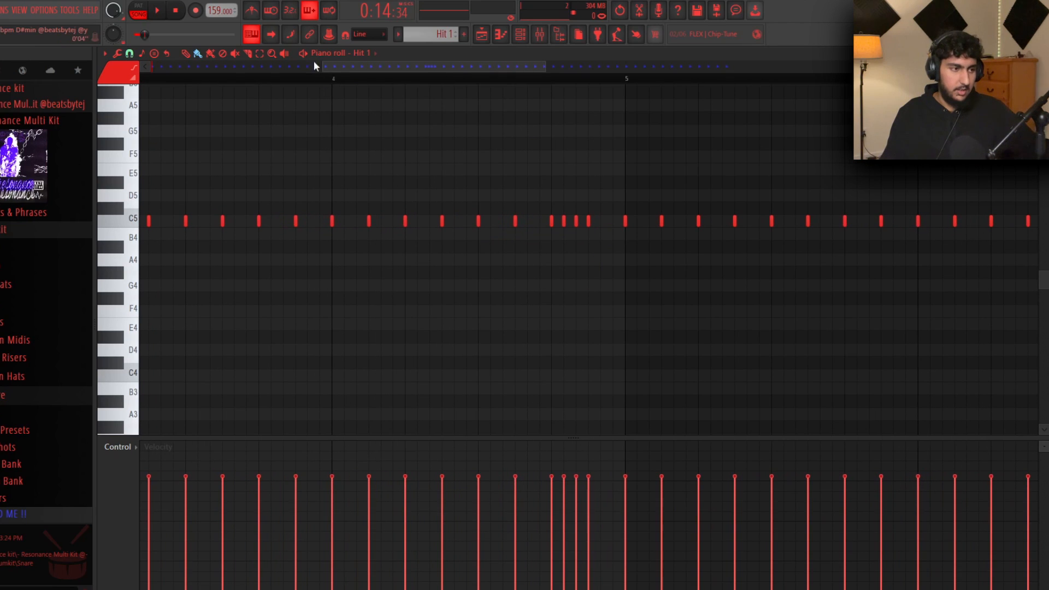
{"action": "scroll", "coordinate": [876, 302], "scroll_direction": "left", "scroll_amount": 1}
{"action": "left_click", "coordinate": [741, 194], "text": "ctrl"}
{"action": "mouse_move", "coordinate": [756, 166]}
{"action": "left_mouse_down"}
{"action": "mouse_move", "coordinate": [720, 171]}
{"action": "mouse_move", "coordinate": [637, 248]}
{"action": "left_mouse_up"}
{"action": "scroll", "coordinate": [637, 248], "scroll_direction": "up", "scroll_amount": 3}
{"action": "right_click", "coordinate": [458, 306]}
{"action": "right_click", "coordinate": [487, 305]}
Try painting D4 notes and a rising staircase, undo both, then select all notes to check
{"action": "scroll", "coordinate": [481, 306], "scroll_direction": "down", "scroll_amount": 4}
{"action": "left_click_drag", "start_coordinate": [432, 281], "coordinate": [517, 282]}
{"action": "key", "text": "ctrl+z"}
{"action": "left_click_drag", "start_coordinate": [437, 298], "coordinate": [629, 202]}
{"action": "key", "text": "ctrl+z"}
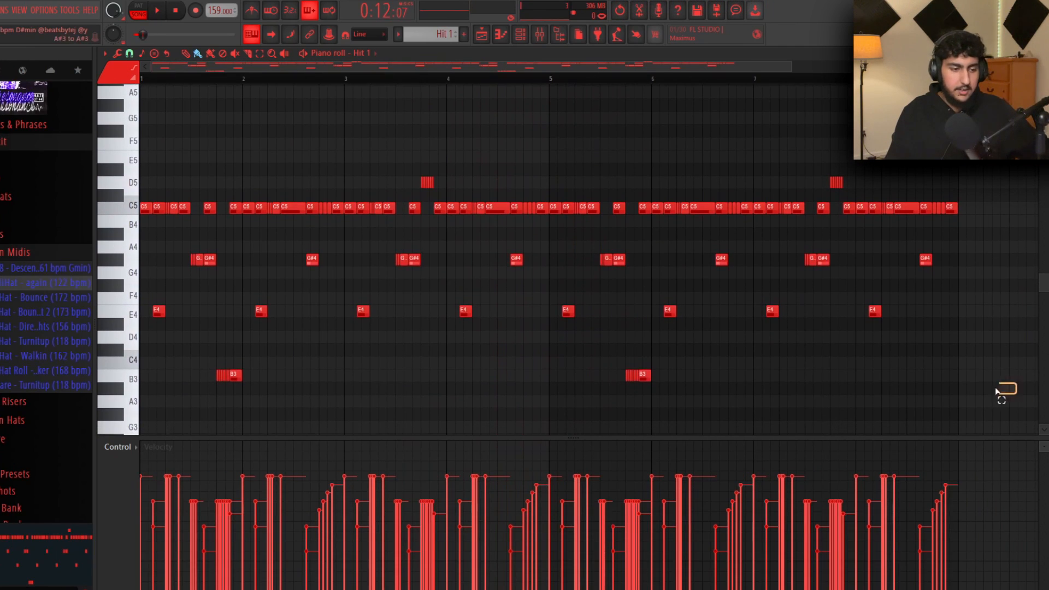
{"action": "left_click_drag", "start_coordinate": [996, 391], "coordinate": [164, 154]}
{"action": "left_click", "coordinate": [284, 161], "text": "ctrl"}
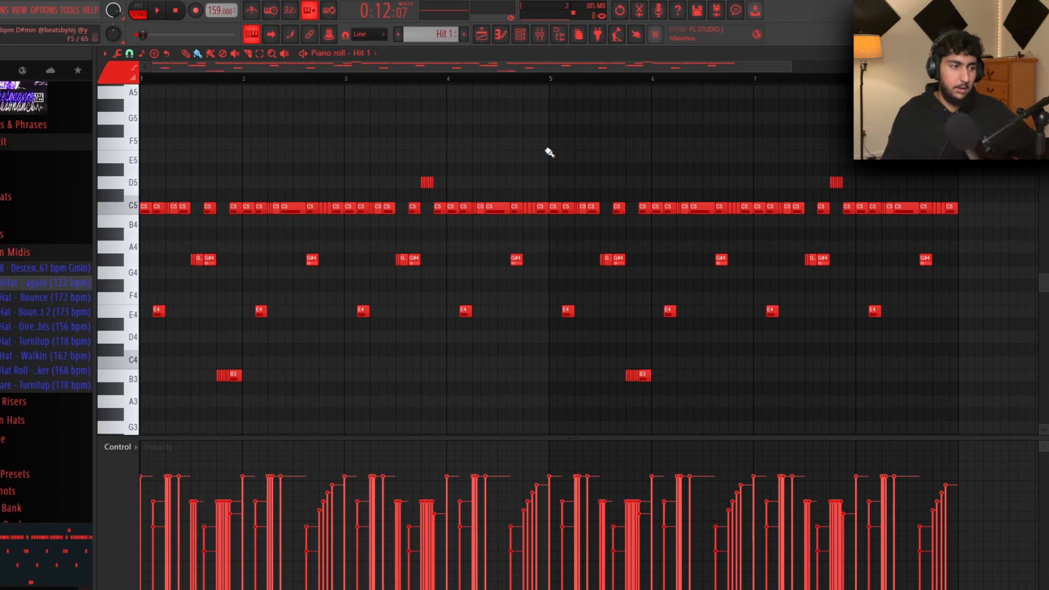
Play back the finished Hit 1 hi-hat pattern
{"action": "key", "text": "space"}
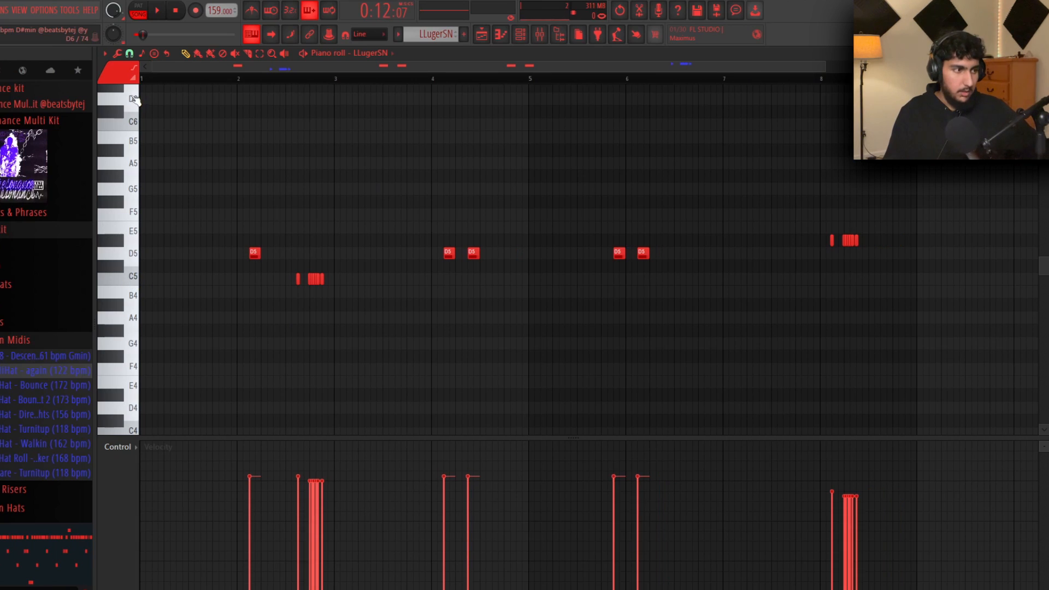
Keep the piano roll snap on Line and zoom the view around bar 4
{"action": "left_click", "coordinate": [129, 53]}
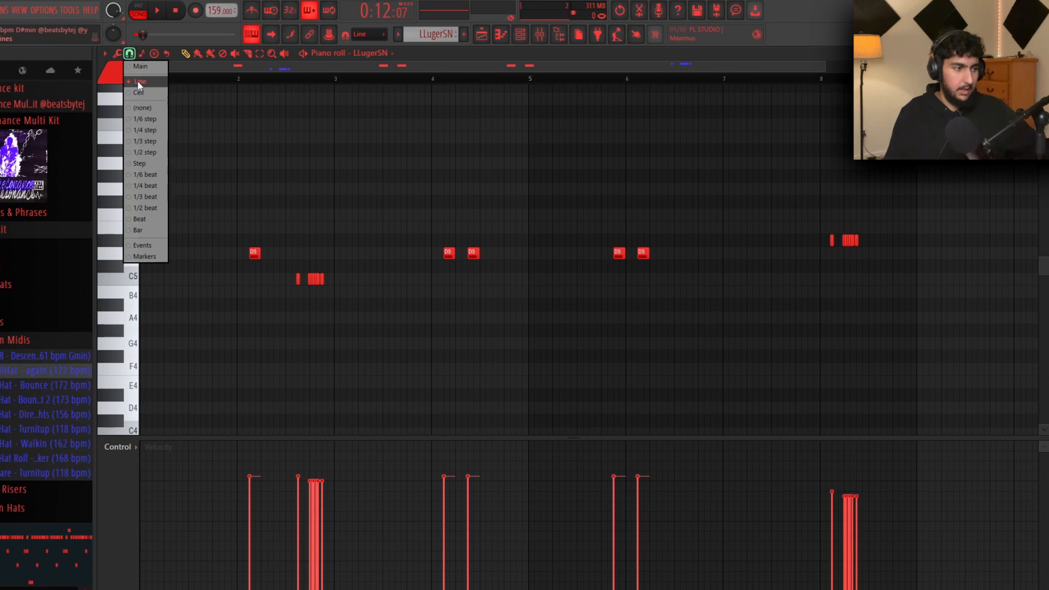
{"action": "left_click", "coordinate": [140, 84]}
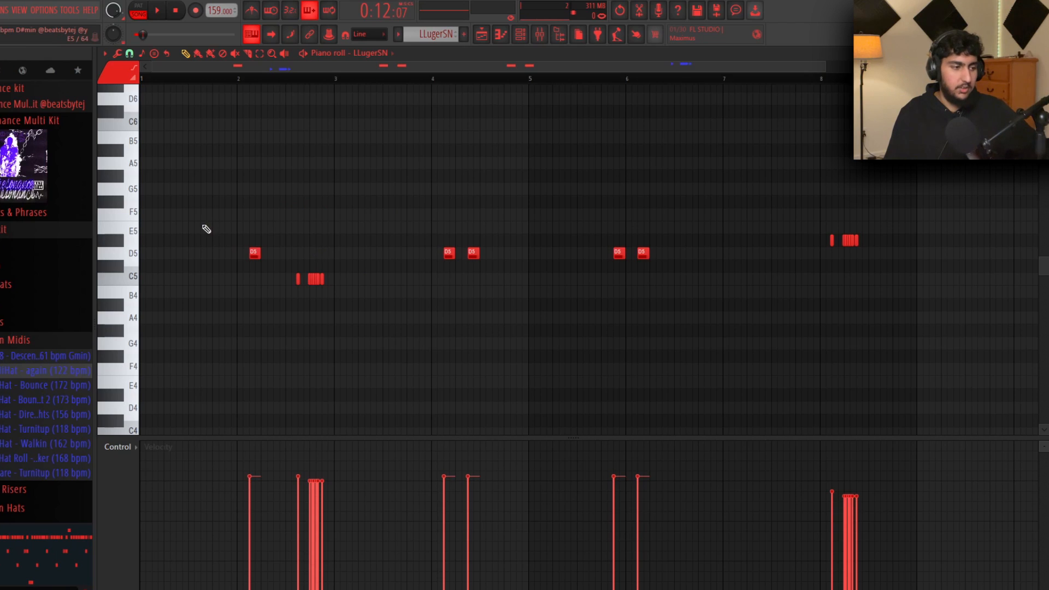
{"action": "scroll", "coordinate": [207, 229], "scroll_direction": "up", "scroll_amount": 2, "text": "ctrl"}
{"action": "scroll", "coordinate": [290, 224], "scroll_direction": "down", "scroll_amount": 3}
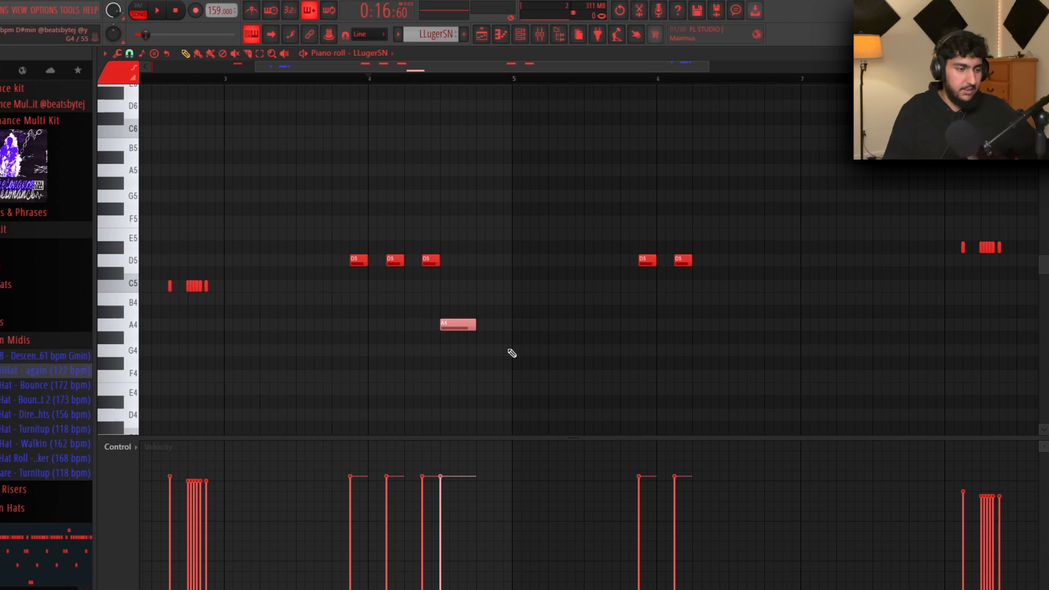
Restore the A4 and D5 notes and select the four D5 hits around bar 4 to inspect them
{"action": "key", "text": "ctrl+z"}
{"action": "key", "text": "ctrl+z"}
{"action": "left_click_drag", "start_coordinate": [552, 292], "coordinate": [303, 217]}
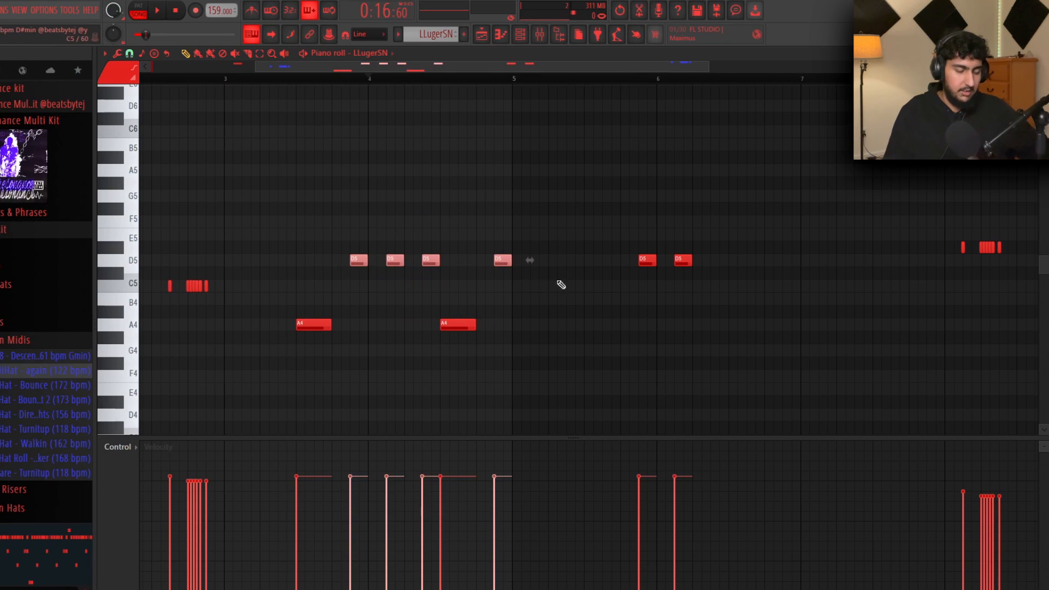
{"action": "left_click", "coordinate": [381, 231], "text": "ctrl"}
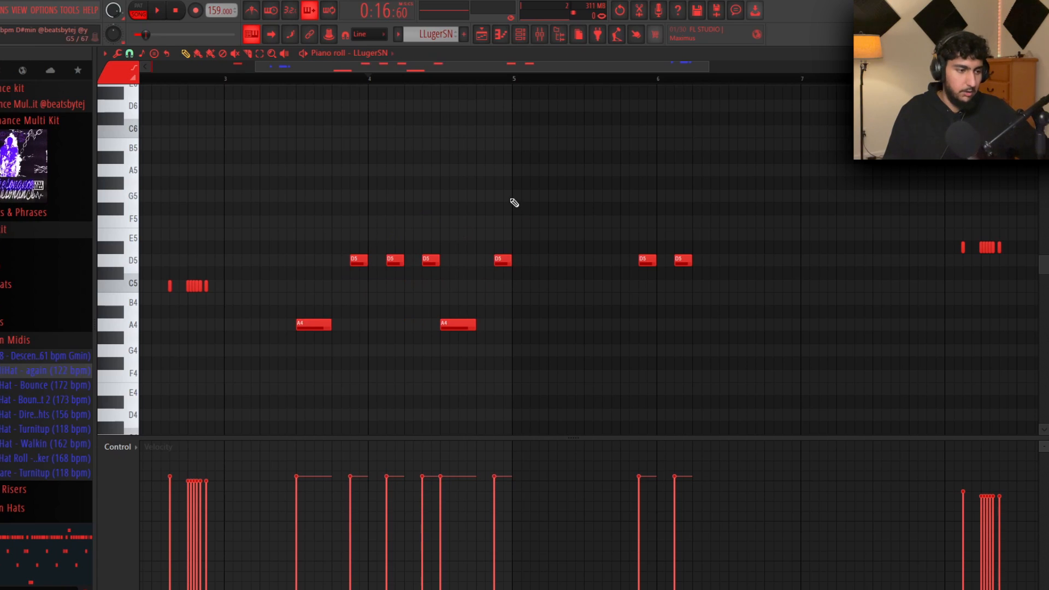
{"action": "left_click", "coordinate": [362, 259], "text": "ctrl+shift"}
{"action": "left_click", "coordinate": [398, 259], "text": "ctrl+shift"}
{"action": "left_click", "coordinate": [431, 259], "text": "ctrl+shift"}
{"action": "left_click", "coordinate": [504, 260], "text": "ctrl+shift"}
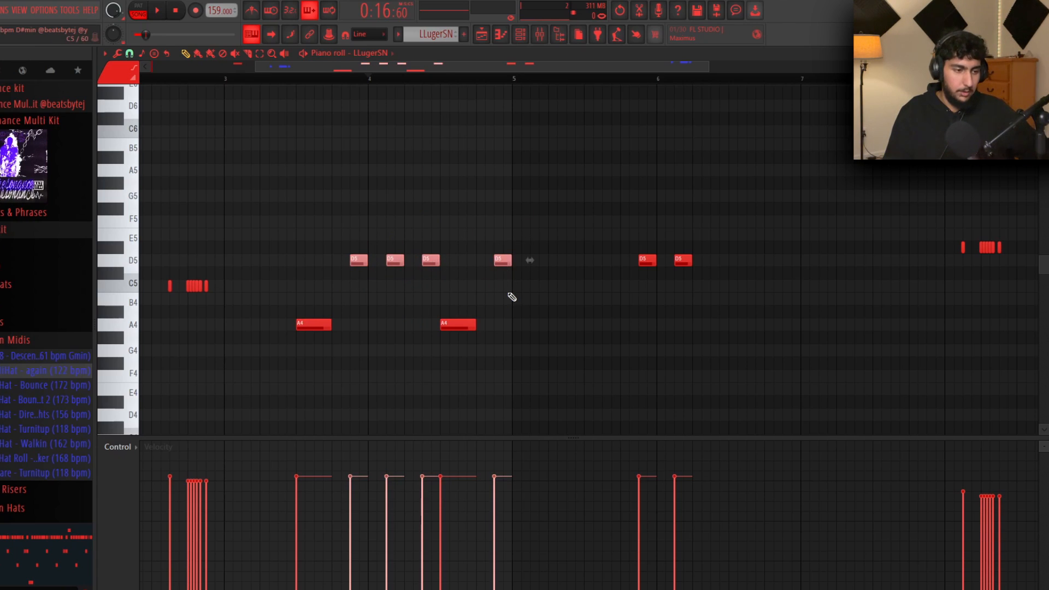
{"action": "left_click", "coordinate": [509, 293], "text": "ctrl"}
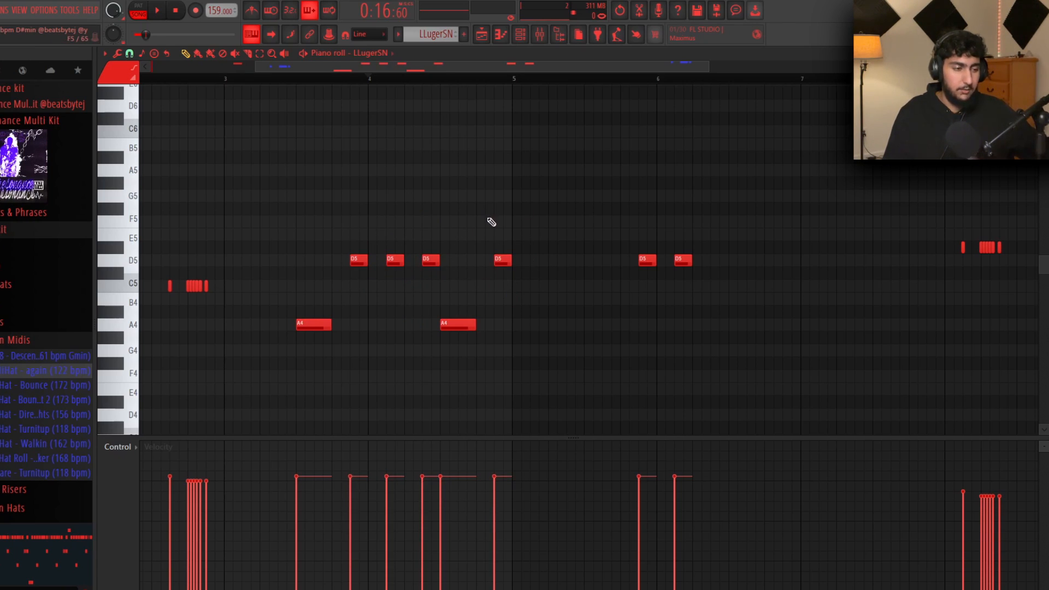
{"action": "left_click_drag", "start_coordinate": [551, 269], "coordinate": [328, 247]}
{"action": "left_click", "coordinate": [546, 225], "text": "ctrl"}
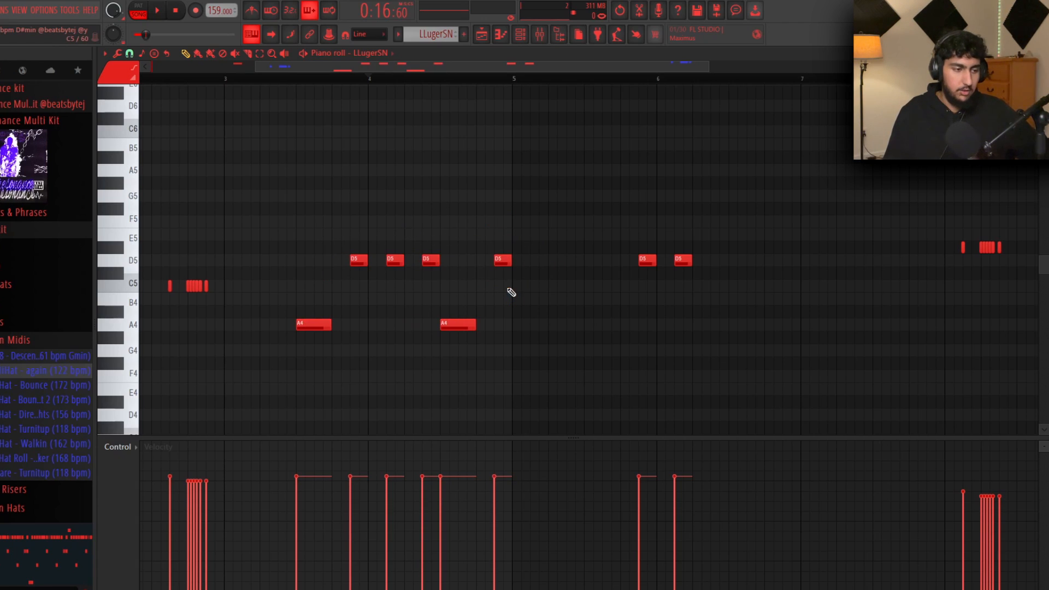
{"action": "left_click_drag", "start_coordinate": [554, 280], "coordinate": [338, 249]}
{"action": "left_click", "coordinate": [442, 223], "text": "ctrl"}
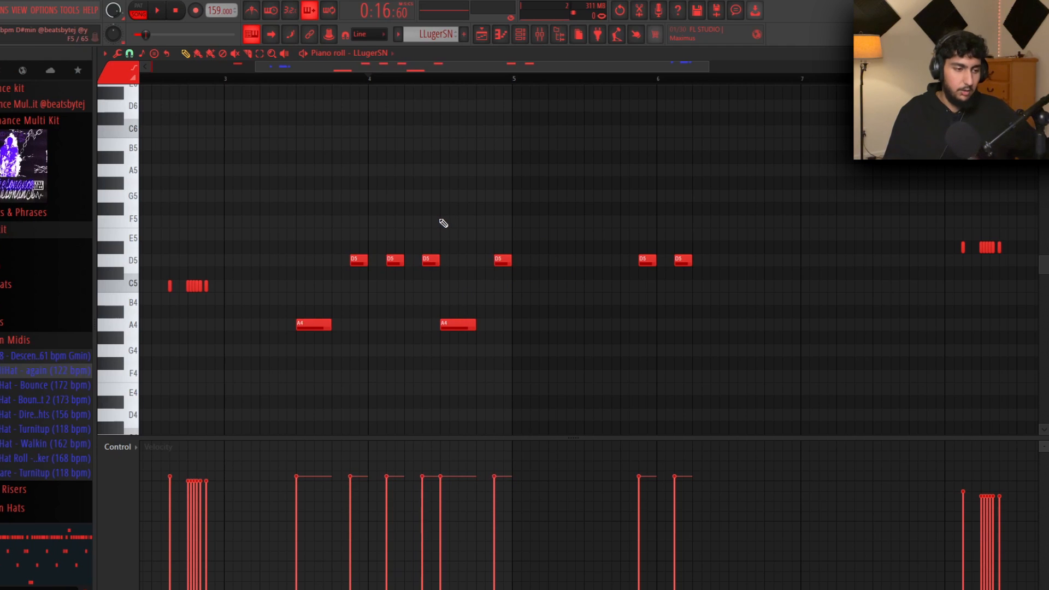
Delete several extra D5 hits near bar 4, including a test D5 note
{"action": "right_click", "coordinate": [361, 260]}
{"action": "right_click", "coordinate": [502, 260]}
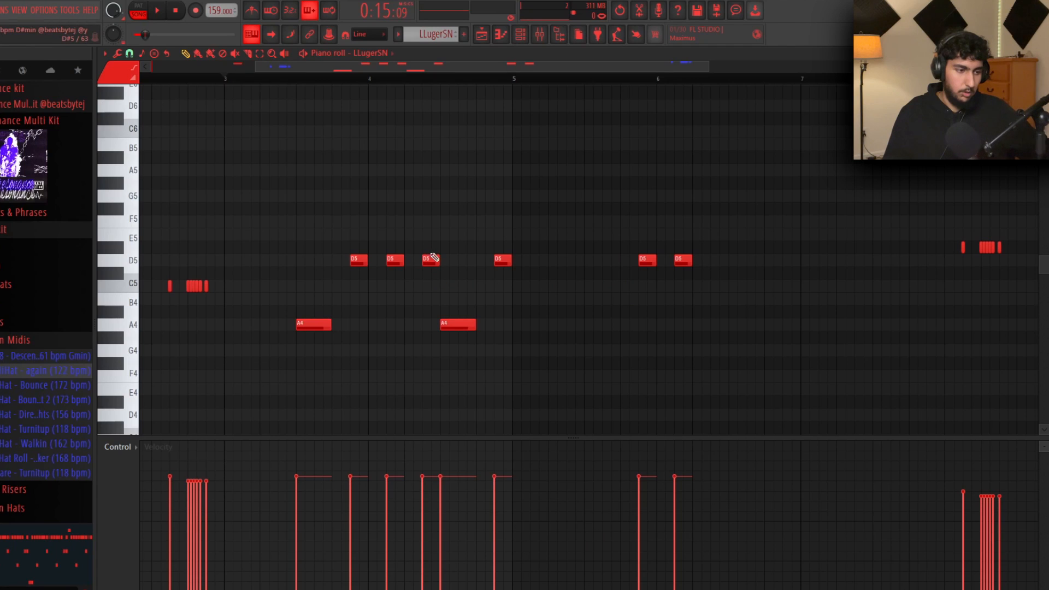
{"action": "right_click", "coordinate": [431, 260]}
{"action": "right_click", "coordinate": [503, 260]}
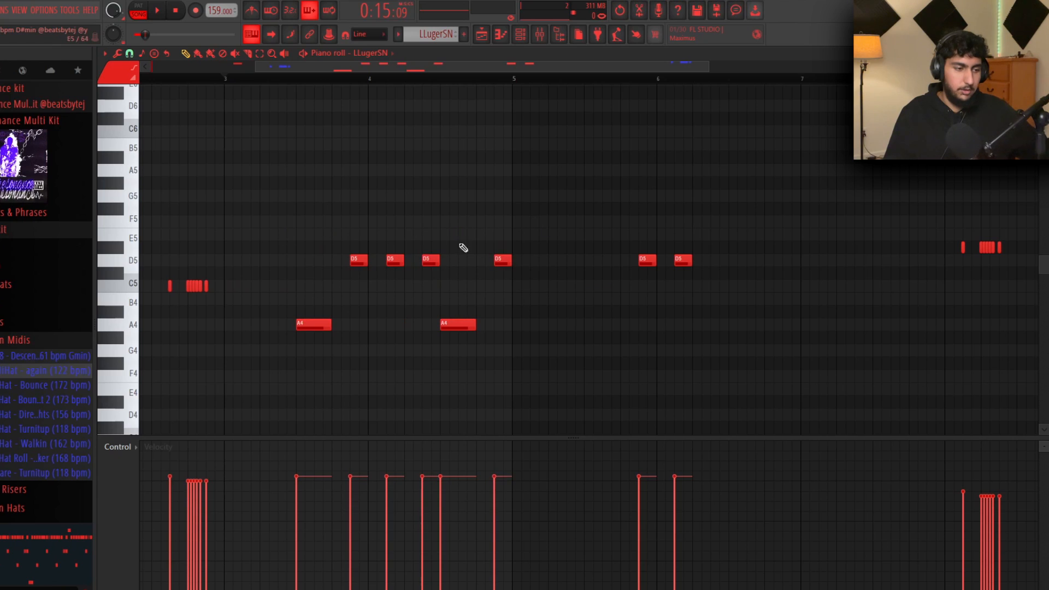
{"action": "left_click", "coordinate": [459, 262]}
{"action": "right_click", "coordinate": [471, 262]}
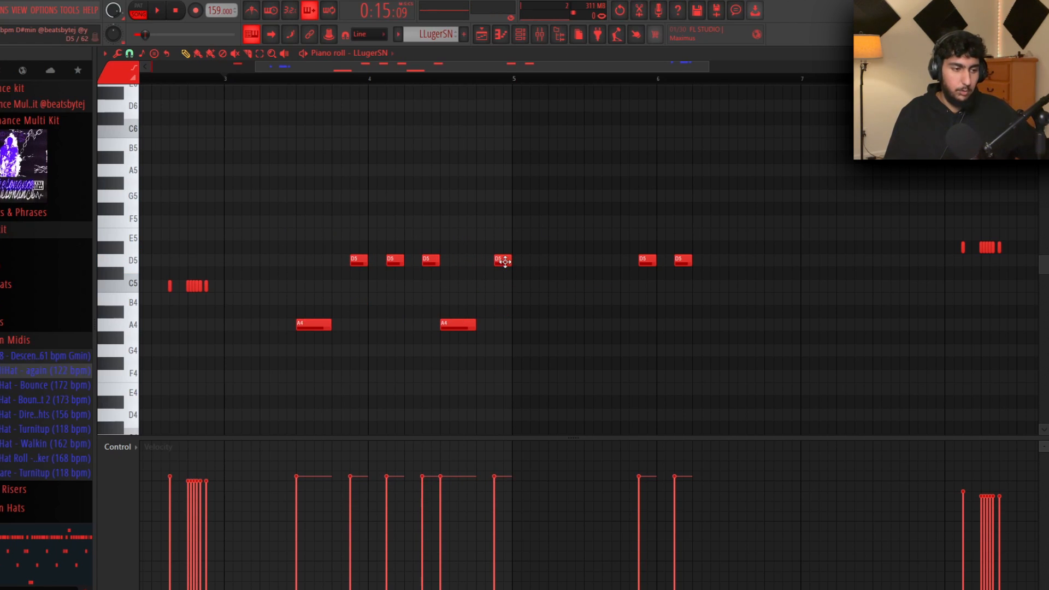
Move the last D5 hit earlier, then delete the remaining D5 notes and the left A4 note
{"action": "left_click_drag", "start_coordinate": [505, 263], "coordinate": [449, 267]}
{"action": "right_click", "coordinate": [431, 263]}
{"action": "right_click", "coordinate": [395, 262]}
{"action": "right_click", "coordinate": [359, 262]}
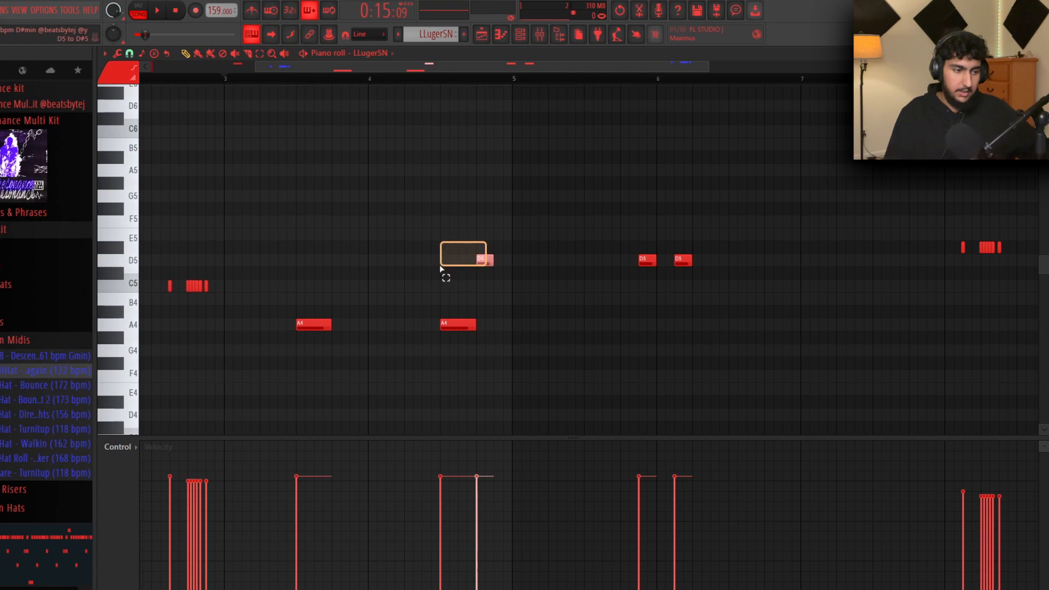
{"action": "left_click", "coordinate": [510, 233], "text": "ctrl"}
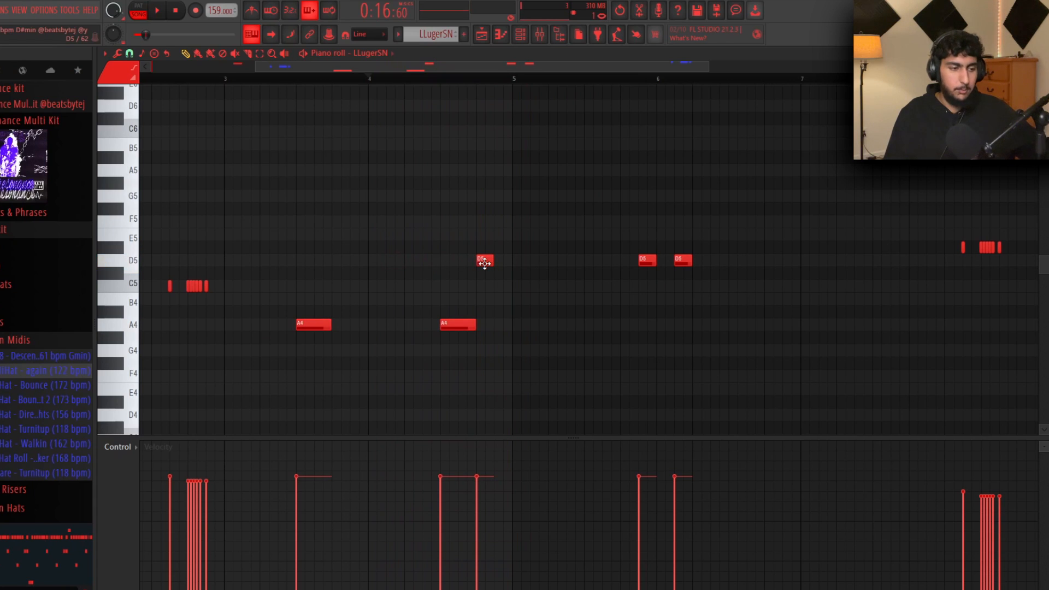
{"action": "right_click", "coordinate": [484, 262]}
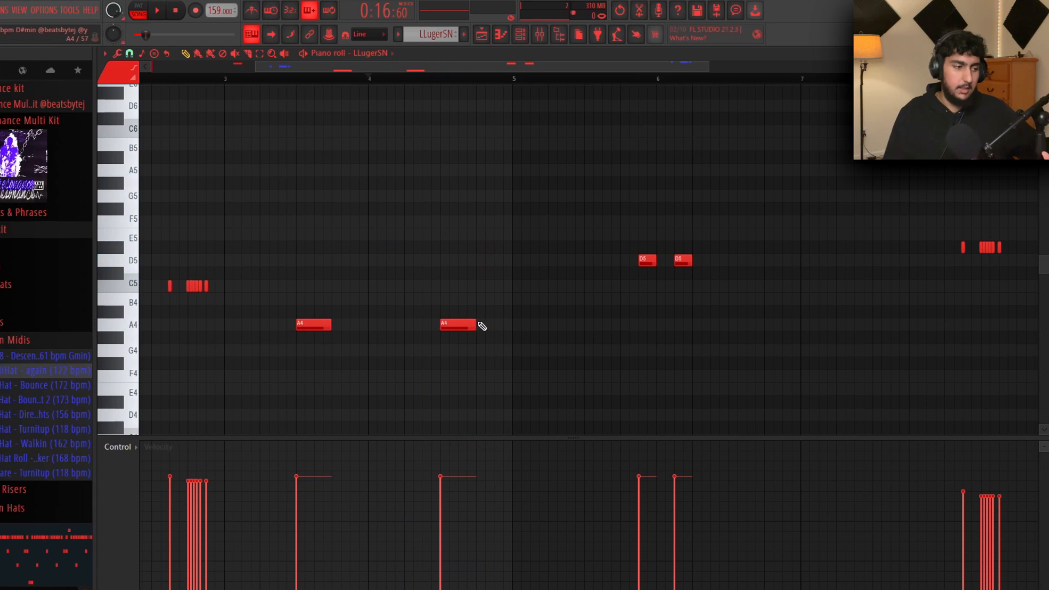
{"action": "right_click", "coordinate": [313, 325]}
Delete the right A4 note and review the C5 and bar-8 notes by selecting them
{"action": "right_click", "coordinate": [458, 324]}
{"action": "scroll", "coordinate": [466, 309], "scroll_direction": "down", "scroll_amount": 2}
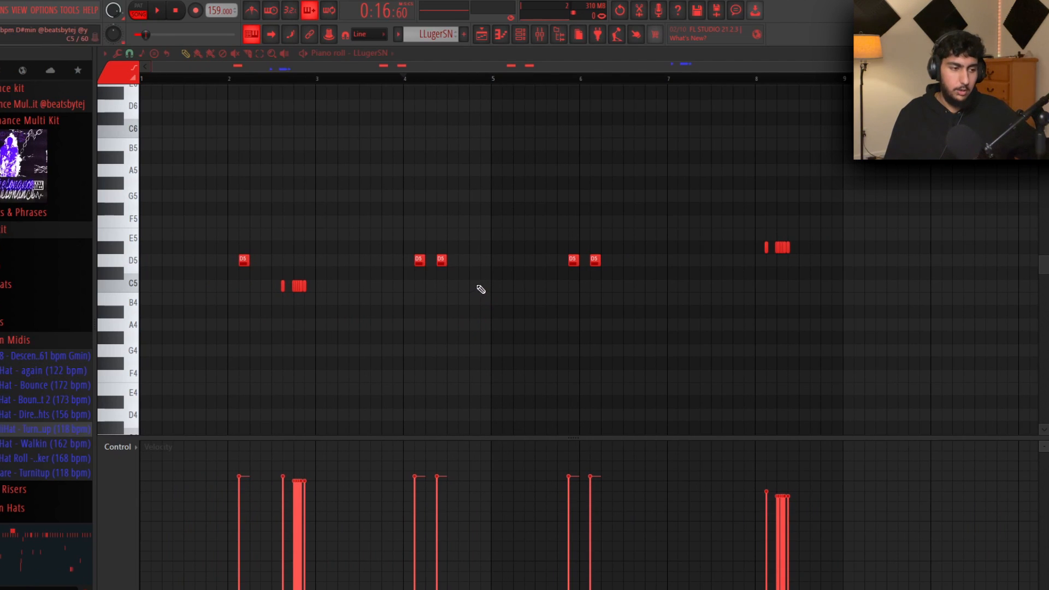
{"action": "scroll", "coordinate": [481, 291], "scroll_direction": "up", "scroll_amount": 4}
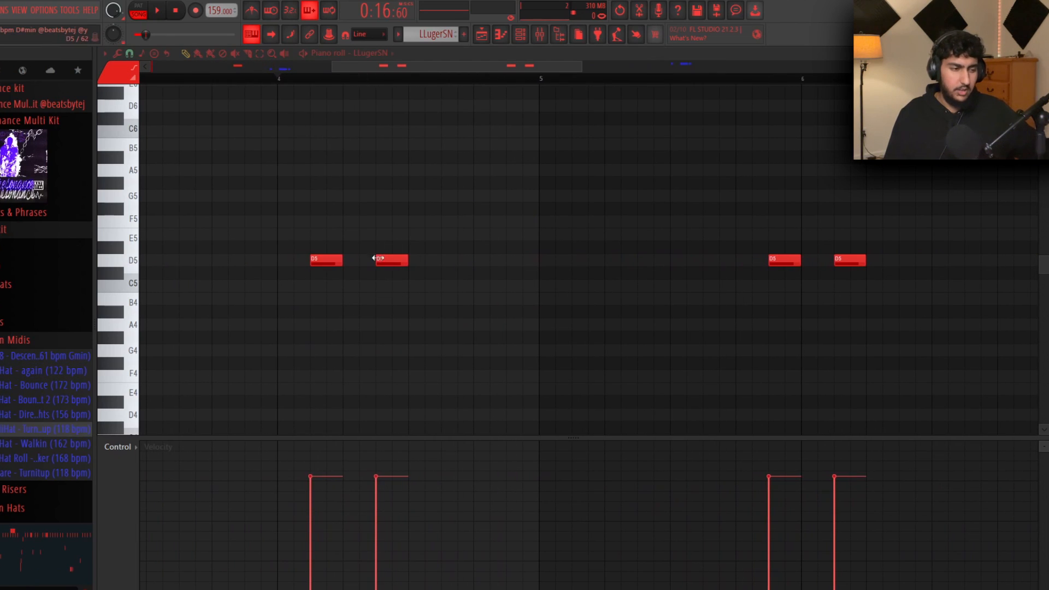
{"action": "scroll", "coordinate": [691, 274], "scroll_direction": "down", "scroll_amount": 4}
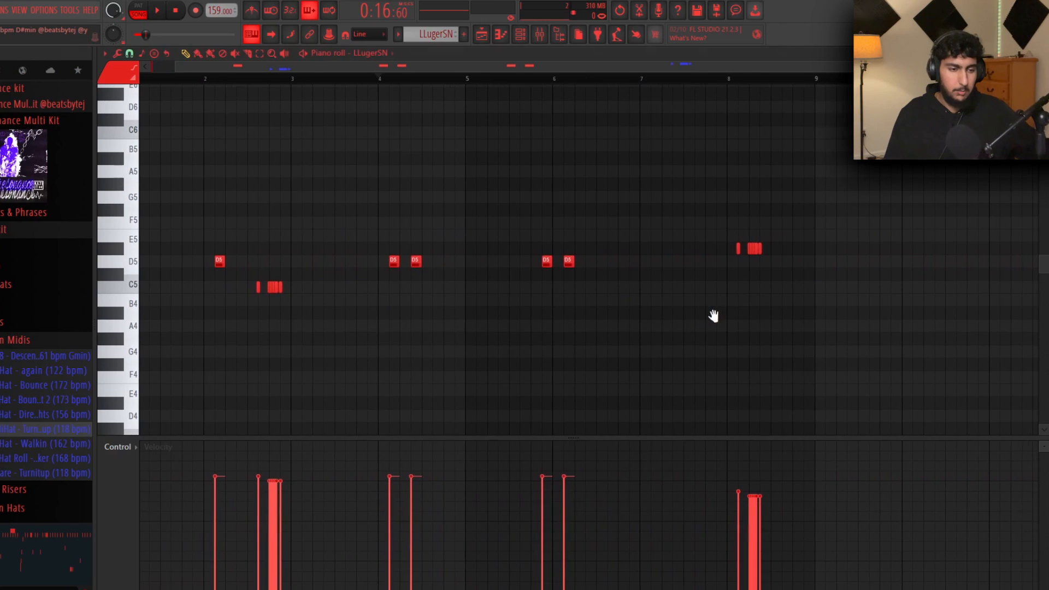
{"action": "middle_click", "coordinate": [324, 280]}
{"action": "left_click_drag", "start_coordinate": [352, 259], "coordinate": [274, 279]}
{"action": "left_click_drag", "start_coordinate": [836, 215], "coordinate": [751, 240]}
{"action": "key", "text": "ctrl+d"}
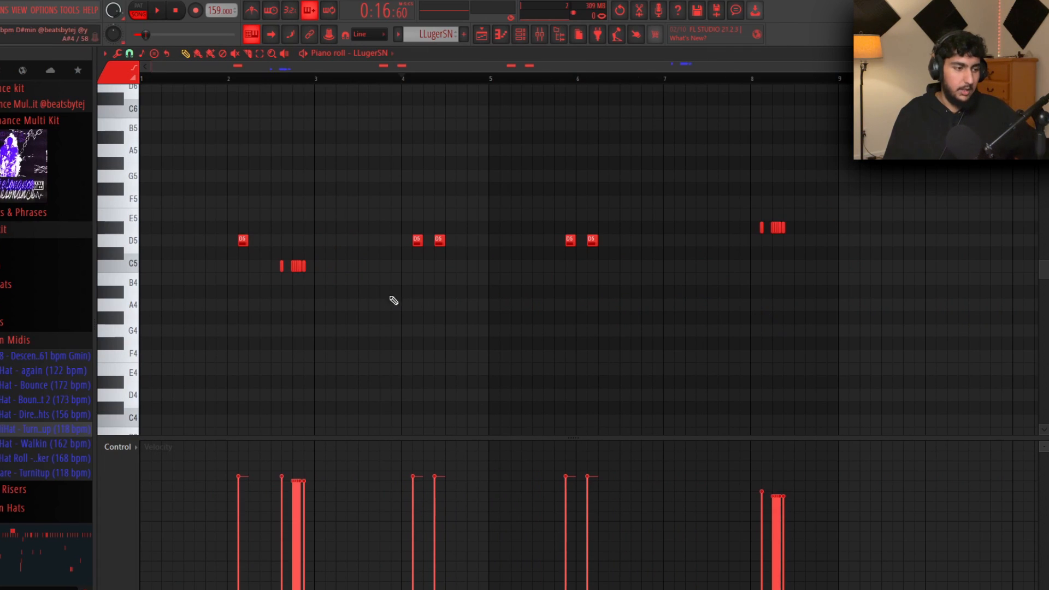
Set the snap to 1/6 beat and marquee-select the snare-roll notes
{"action": "left_click", "coordinate": [129, 53]}
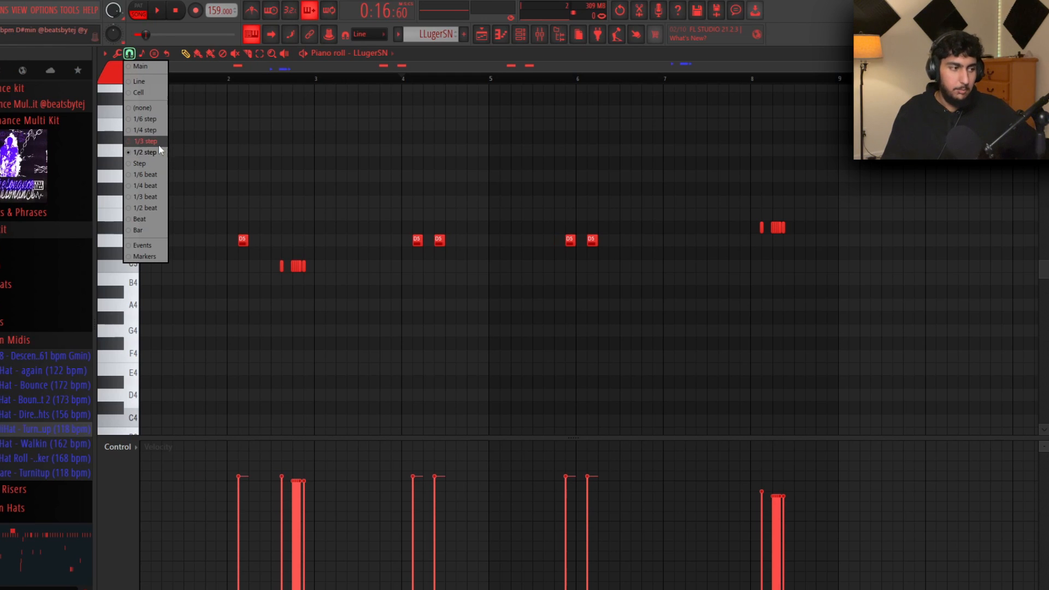
{"action": "left_click", "coordinate": [149, 176]}
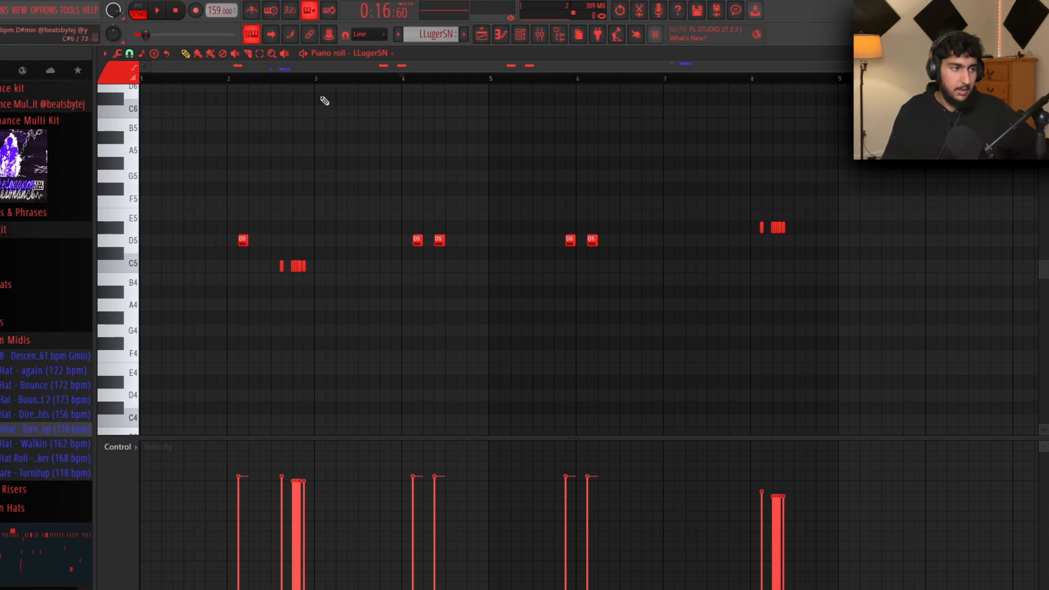
{"action": "scroll", "coordinate": [397, 258], "scroll_direction": "up", "scroll_amount": 3}
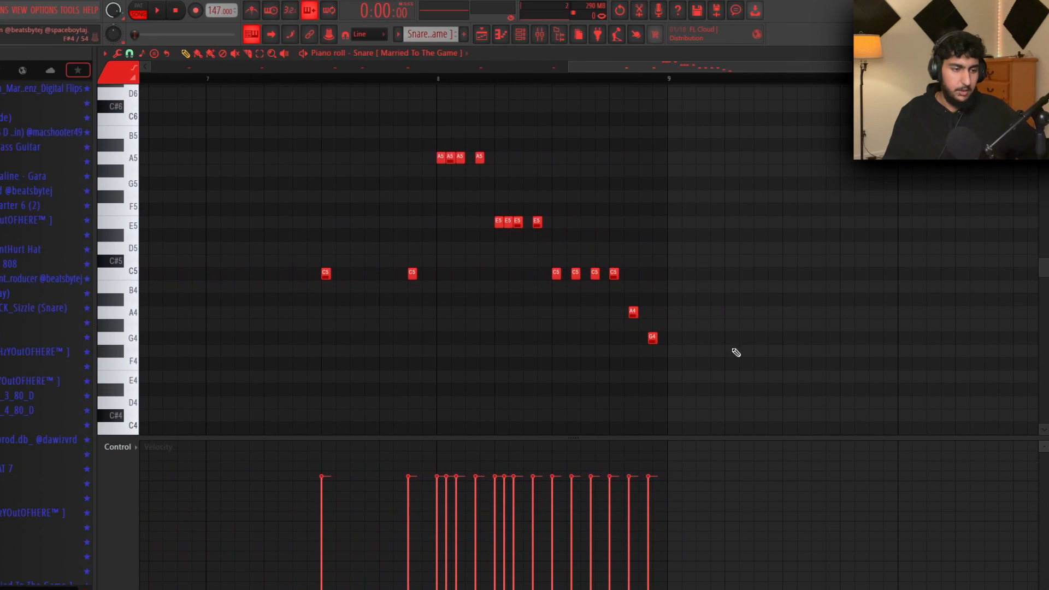
{"action": "left_click_drag", "start_coordinate": [736, 361], "coordinate": [441, 144]}
{"action": "scroll", "coordinate": [630, 164], "scroll_direction": "down", "scroll_amount": 3}
{"action": "left_click_drag", "start_coordinate": [649, 362], "coordinate": [478, 156]}
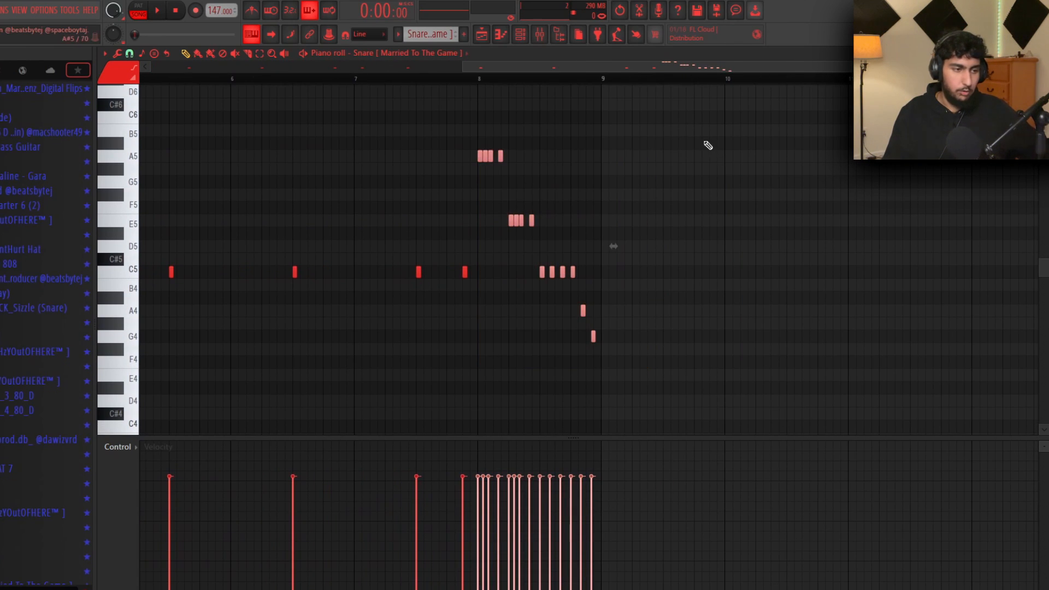
Play the snare pattern and select the 14 snare-roll notes to check them
{"action": "left_click", "coordinate": [720, 151], "text": "ctrl"}
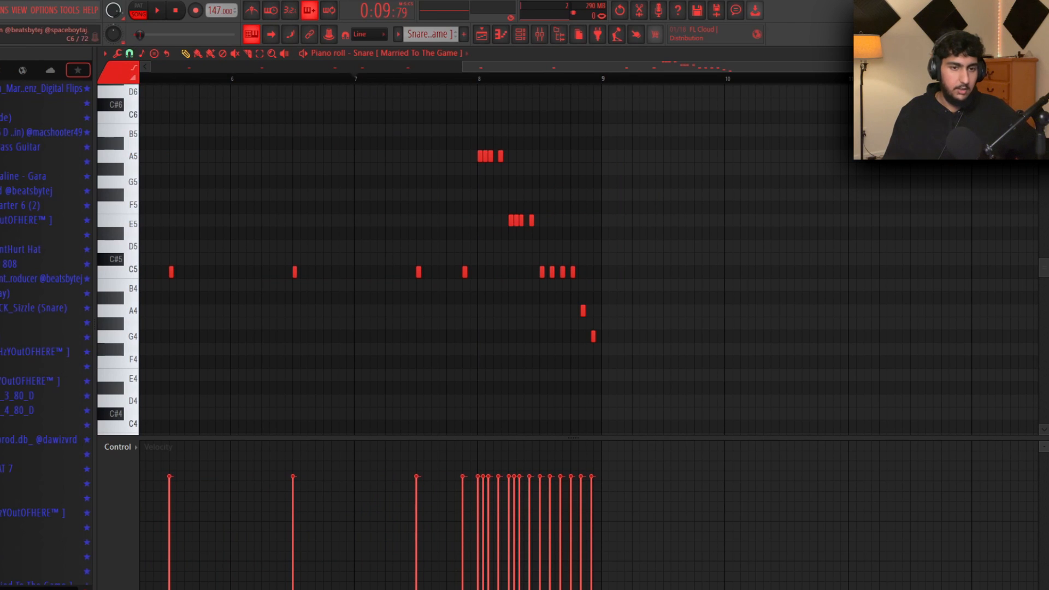
{"action": "key", "text": "space"}
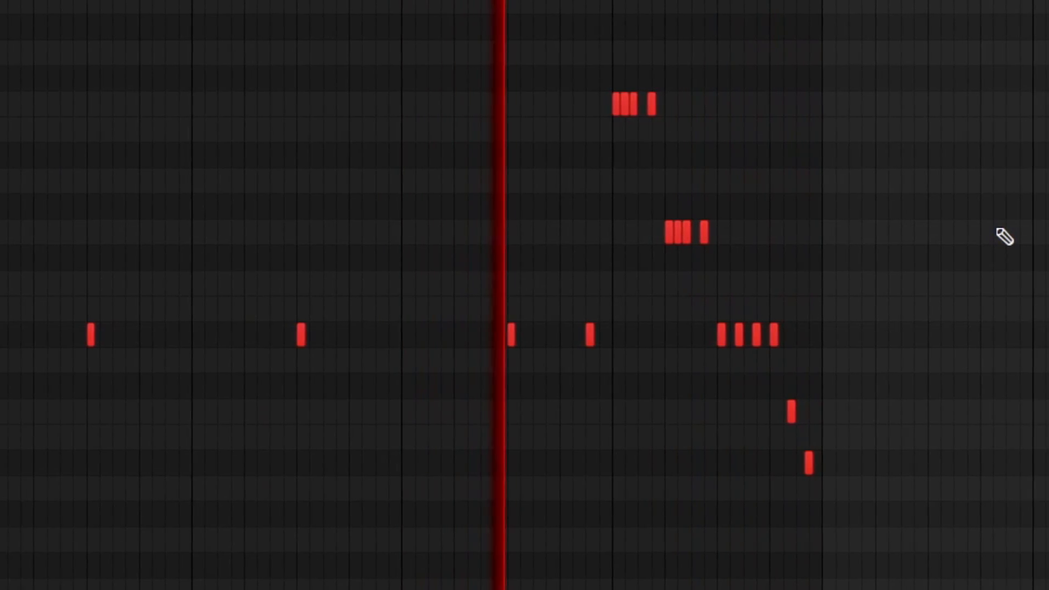
{"action": "key", "text": "space"}
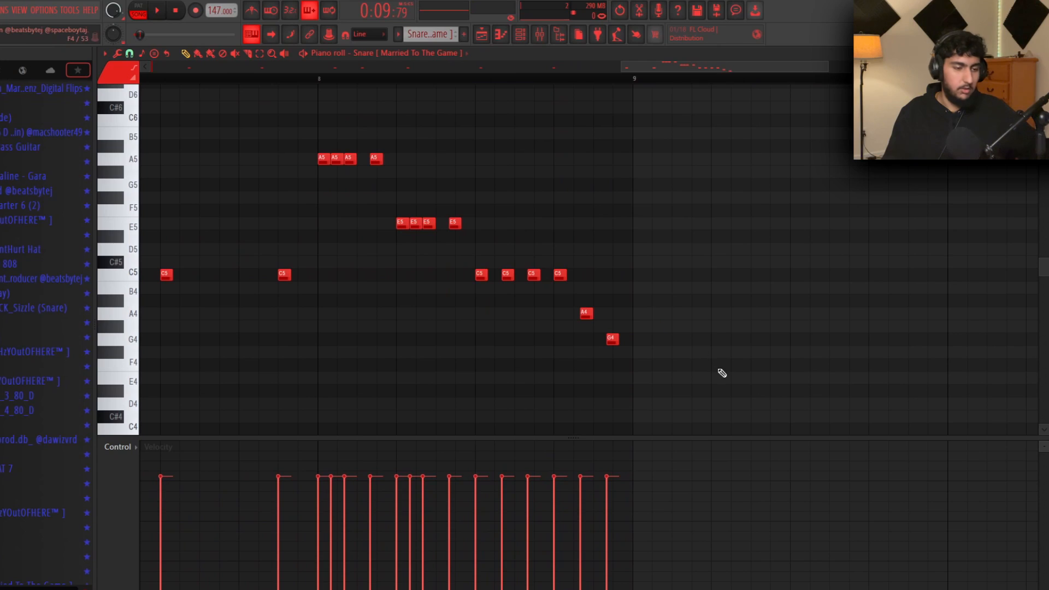
{"action": "left_click_drag", "start_coordinate": [697, 371], "coordinate": [322, 137]}
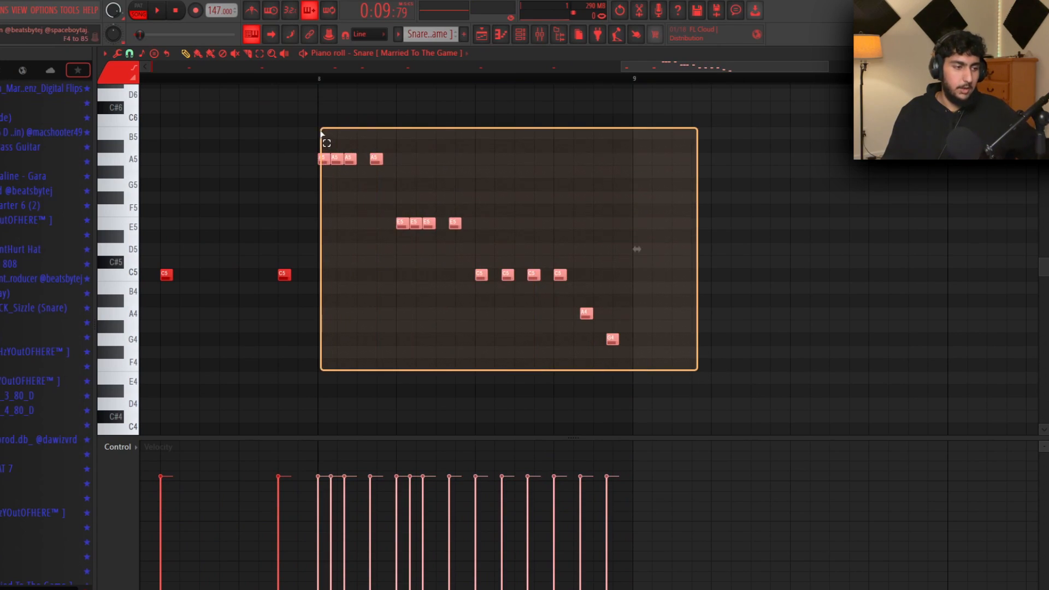
{"action": "left_click", "coordinate": [317, 100], "text": "ctrl"}
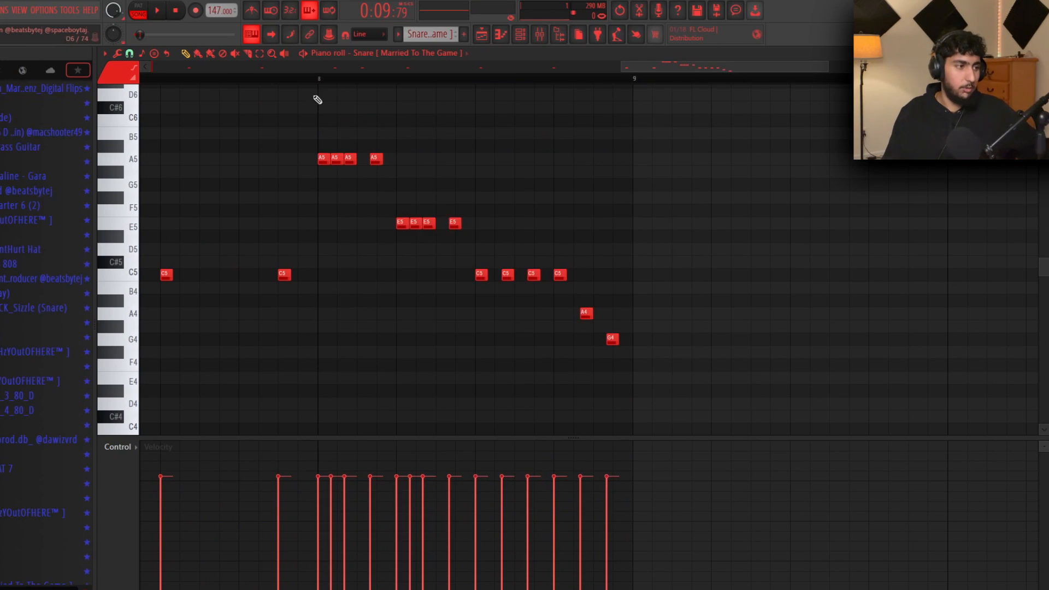
Set snap to 1/6 beat, then audition the roll with a fifth A5 note before deleting it
{"action": "left_click", "coordinate": [129, 53]}
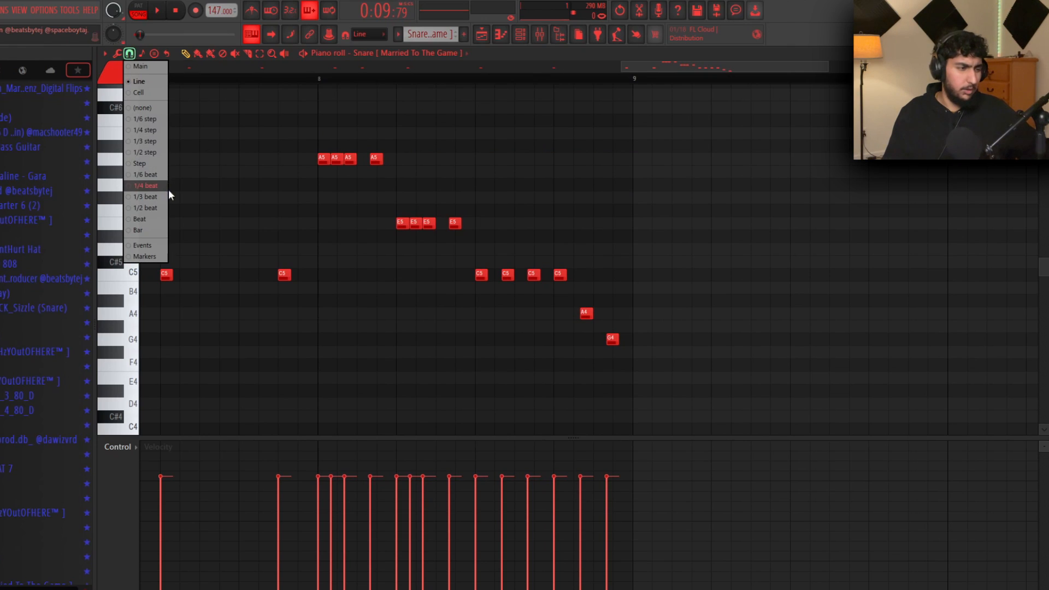
{"action": "left_click", "coordinate": [161, 181]}
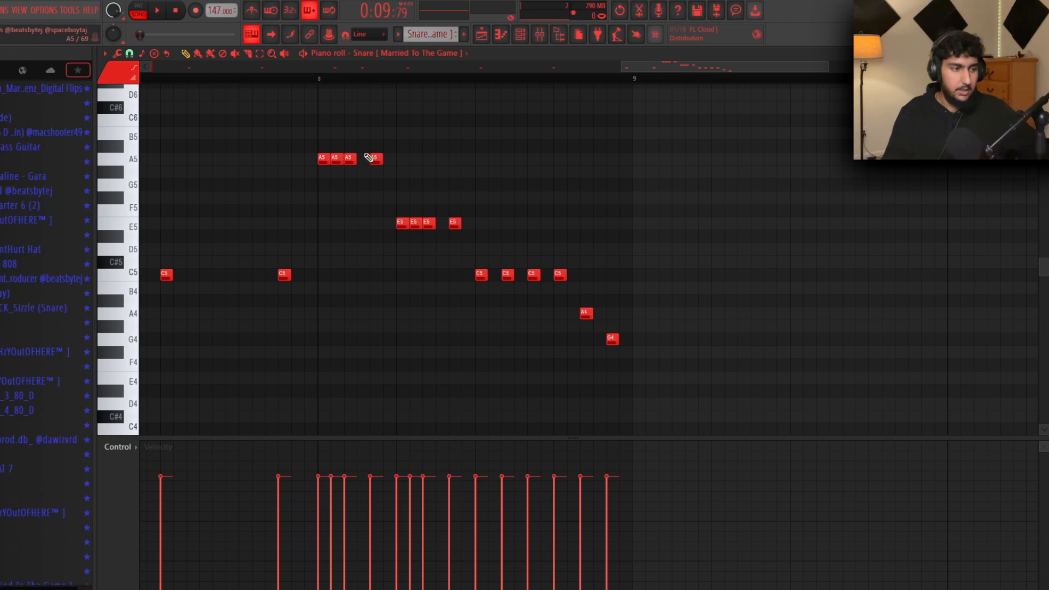
{"action": "key", "text": "space"}
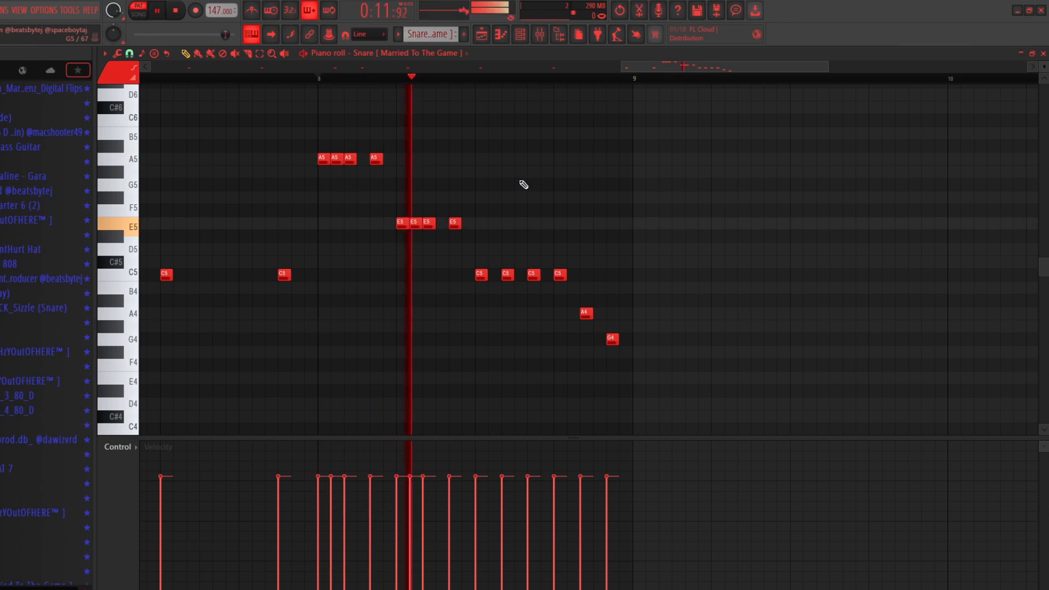
{"action": "key", "text": "space"}
{"action": "left_click", "coordinate": [358, 158]}
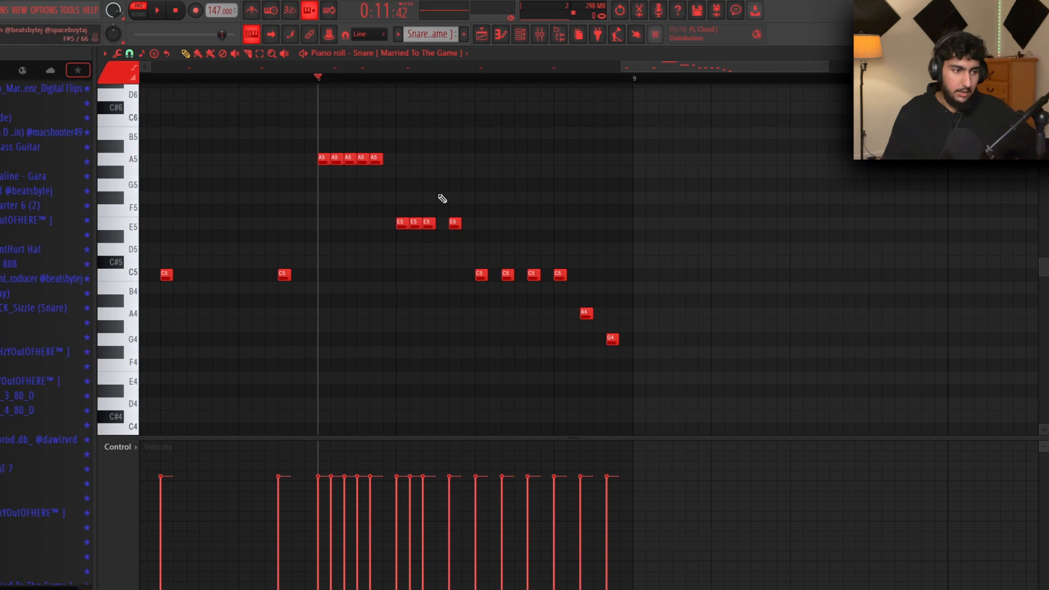
{"action": "key", "text": "space"}
{"action": "key", "text": "space"}
{"action": "right_click", "coordinate": [362, 159]}
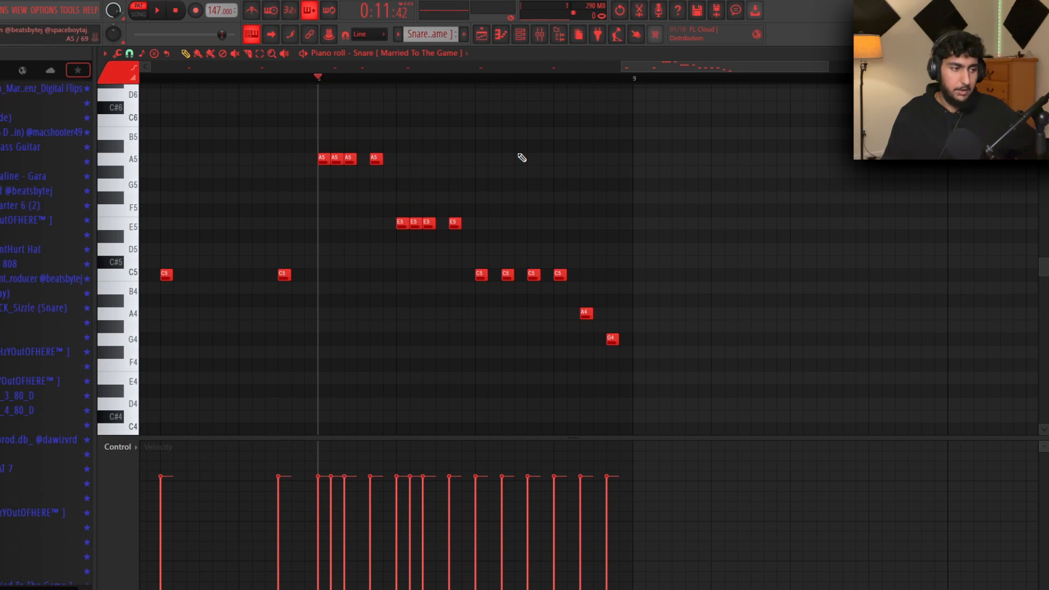
Select the four C5 notes to check them, then close the piano roll with F7
{"action": "left_click_drag", "start_coordinate": [617, 301], "coordinate": [473, 262]}
{"action": "right_click", "coordinate": [631, 289]}
{"action": "left_click_drag", "start_coordinate": [637, 277], "coordinate": [445, 273]}
{"action": "right_click", "coordinate": [527, 224]}
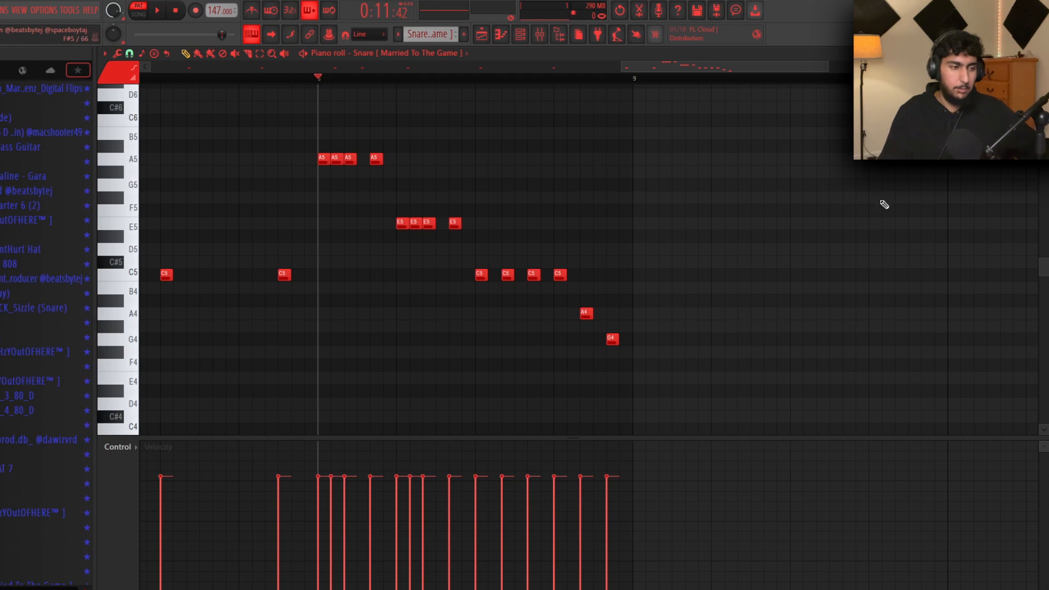
{"action": "key", "text": "F7"}
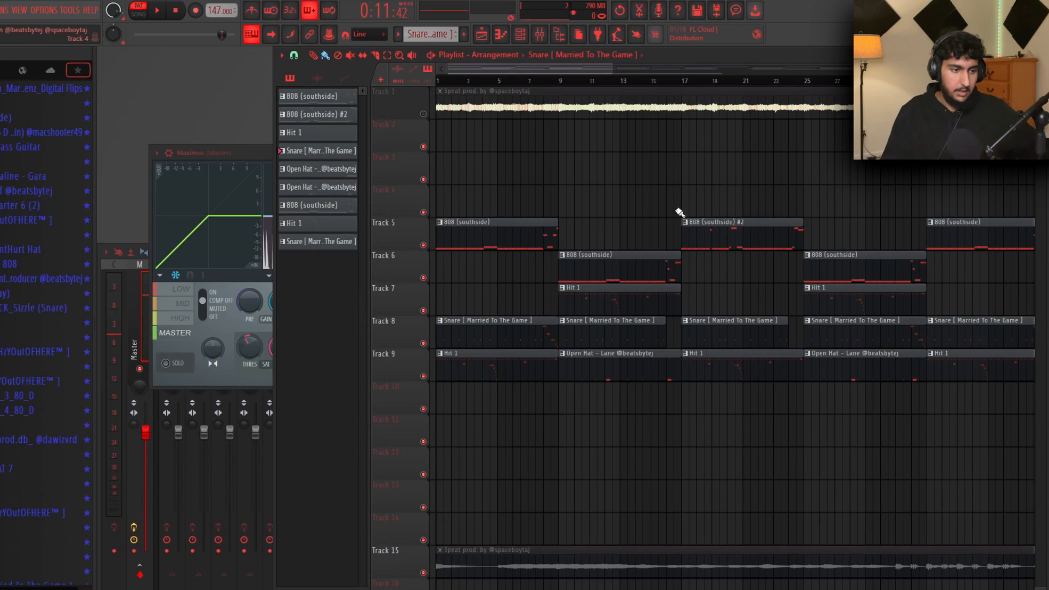
Zoom the playlist, move the playhead to bar 7, and play the arrangement from there
{"action": "scroll", "coordinate": [492, 152], "scroll_direction": "up", "scroll_amount": 5}
{"action": "left_click", "coordinate": [469, 83]}
{"action": "left_click_drag", "start_coordinate": [469, 83], "coordinate": [249, 72]}
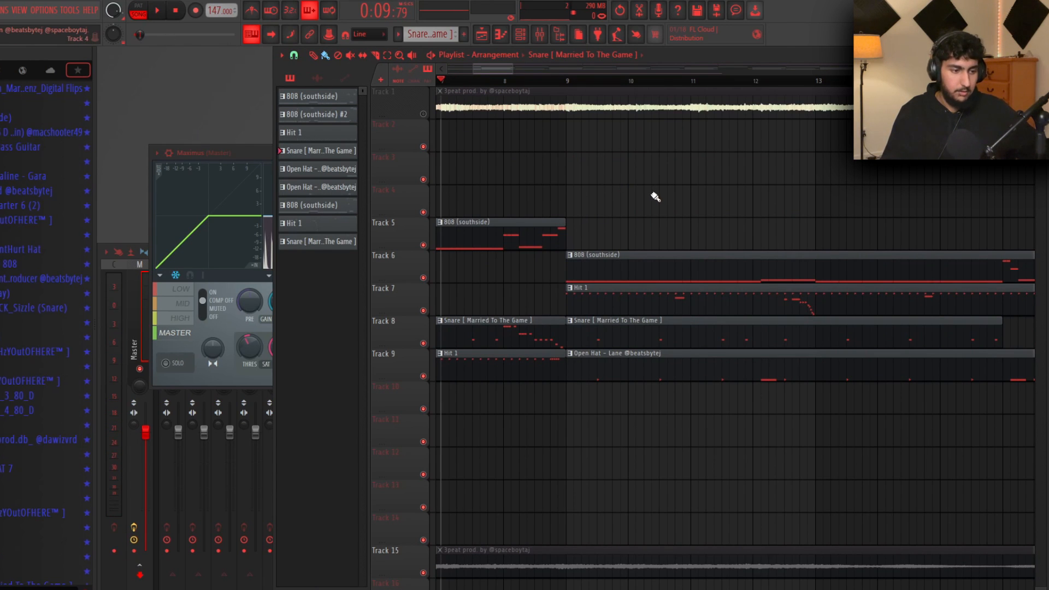
{"action": "key", "text": "space"}
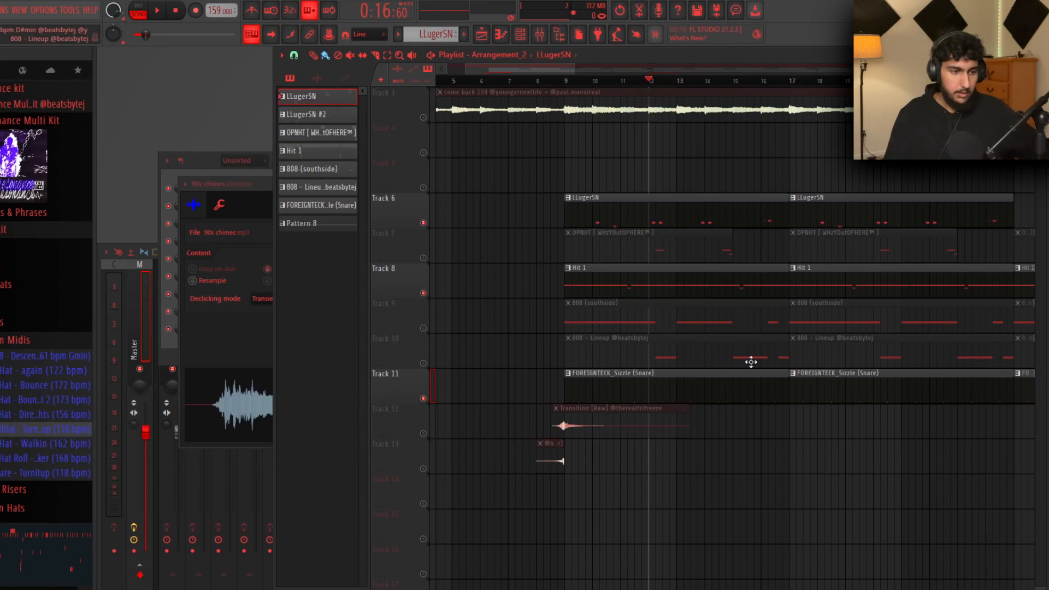
Open the OPNHT pattern in the piano roll and set the snap to Line
{"action": "double_click", "coordinate": [651, 234]}
{"action": "left_click_drag", "start_coordinate": [851, 318], "coordinate": [152, 168]}
{"action": "left_click", "coordinate": [651, 167], "text": "ctrl"}
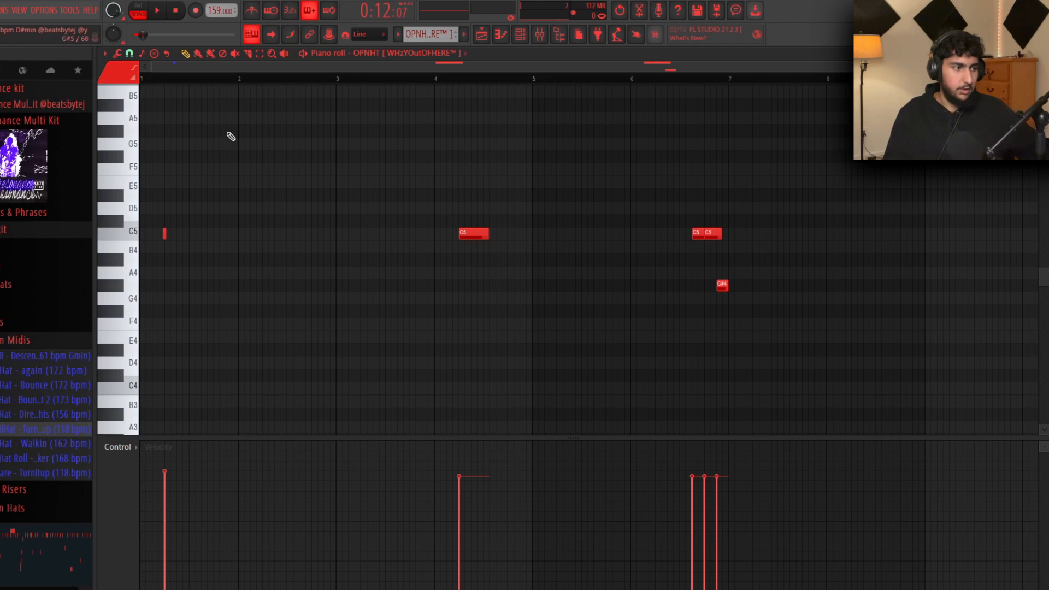
{"action": "left_click", "coordinate": [132, 56]}
{"action": "left_click", "coordinate": [143, 82]}
{"action": "left_click", "coordinate": [130, 55]}
{"action": "left_click", "coordinate": [141, 82]}
Pencil in a row of short C5 hats replacing the long note, then play the pattern
{"action": "scroll", "coordinate": [391, 184], "scroll_direction": "down", "scroll_amount": 2}
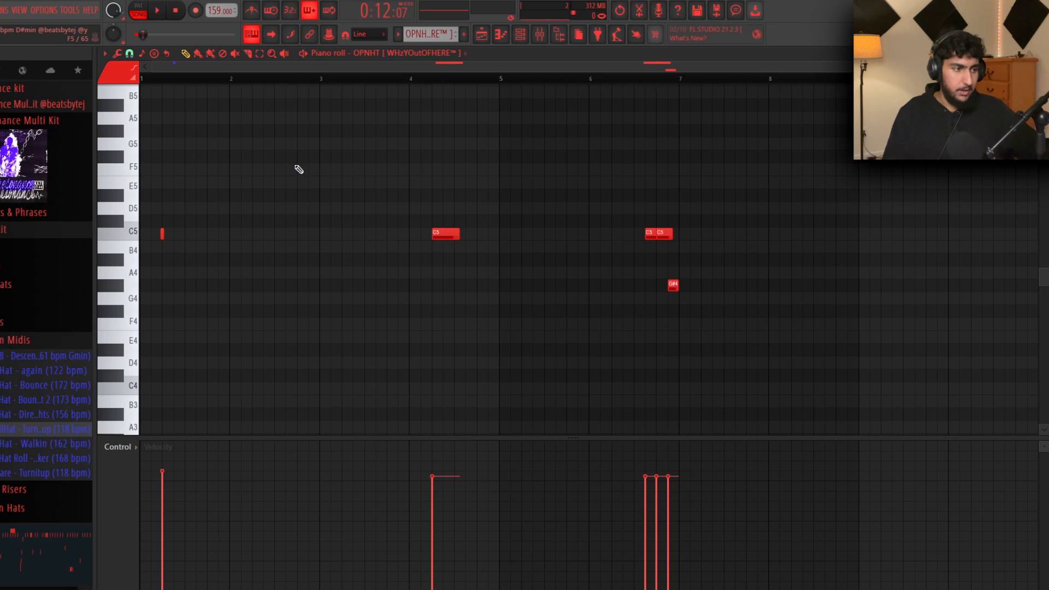
{"action": "left_click", "coordinate": [207, 234]}
{"action": "left_click", "coordinate": [252, 234]}
{"action": "left_click", "coordinate": [297, 234]}
{"action": "left_click", "coordinate": [343, 234]}
{"action": "left_click", "coordinate": [387, 234]}
{"action": "right_click", "coordinate": [436, 234]}
{"action": "left_click", "coordinate": [432, 234]}
{"action": "left_click", "coordinate": [477, 234]}
{"action": "left_click_drag", "start_coordinate": [537, 256], "coordinate": [147, 204]}
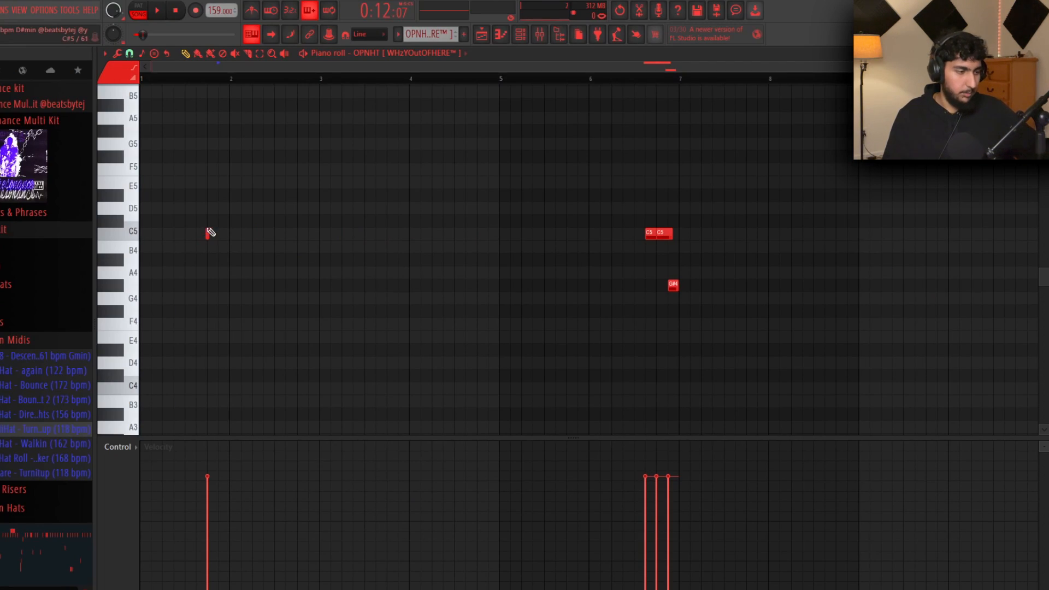
{"action": "left_click", "coordinate": [162, 234]}
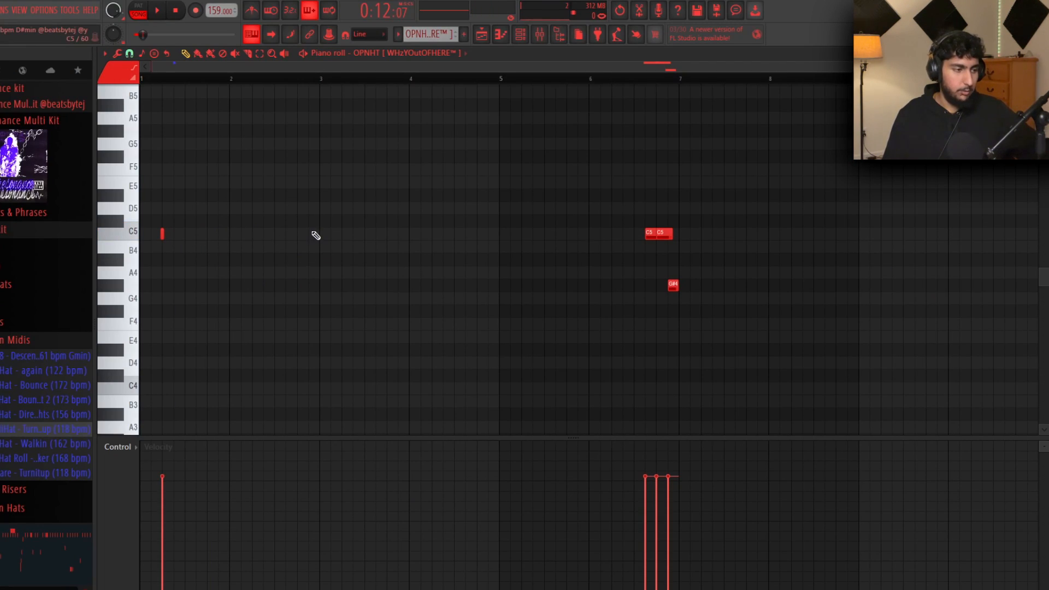
{"action": "key", "text": "space"}
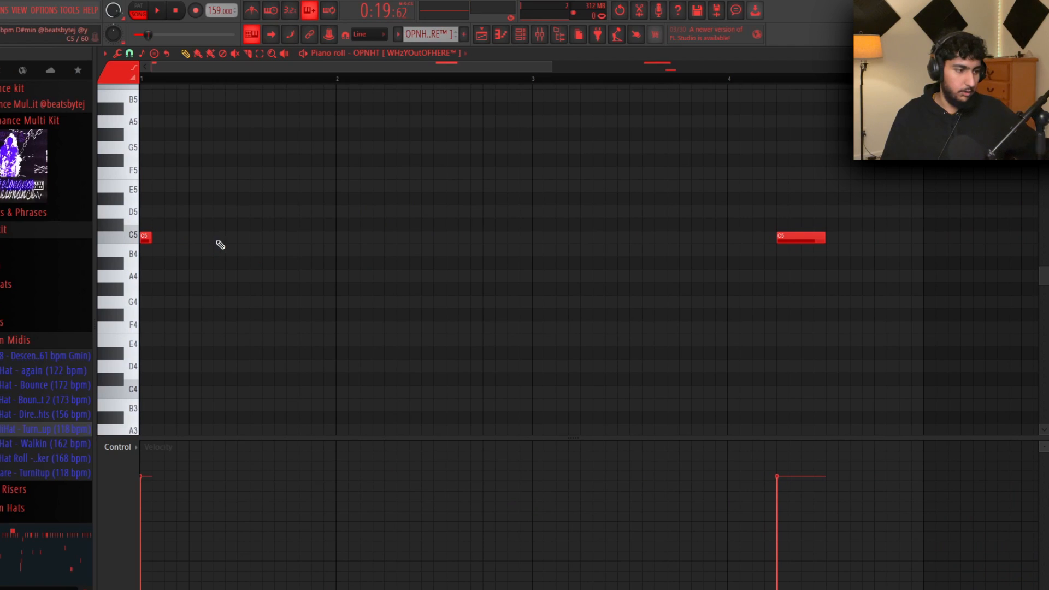
Add two more C5 hats, lengthen the three leftmost C5 notes, and play it back
{"action": "left_click", "coordinate": [219, 239]}
{"action": "left_click", "coordinate": [293, 238]}
{"action": "left_click_drag", "start_coordinate": [387, 252], "coordinate": [213, 235]}
{"action": "left_click_drag", "start_coordinate": [394, 223], "coordinate": [184, 241]}
{"action": "left_click", "coordinate": [271, 292]}
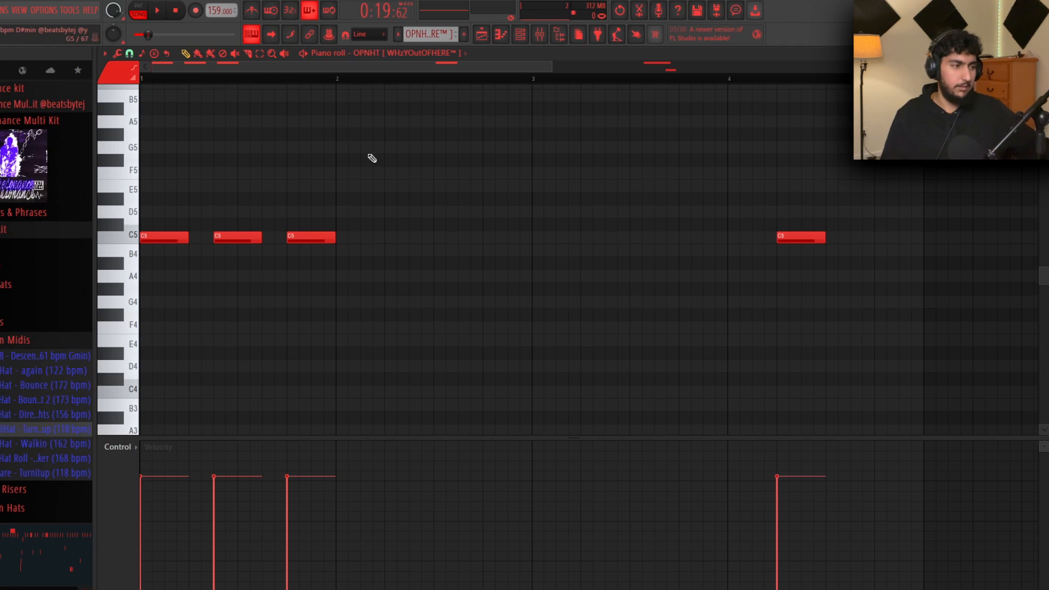
{"action": "key", "text": "space"}
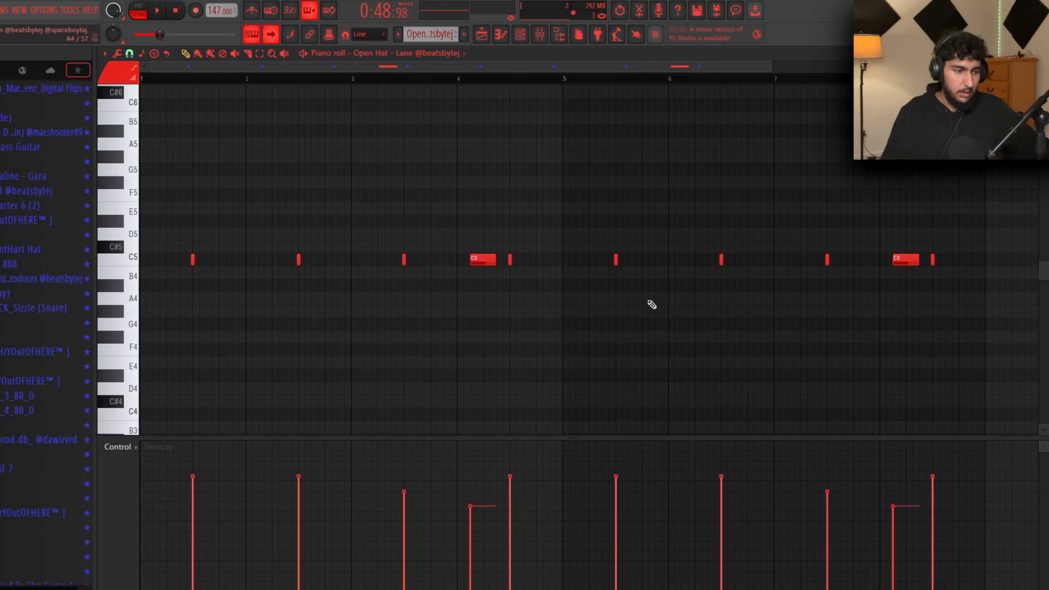
Clear the hat-note selection, then solo Track 6 so only Hi Hat – Piercing clips play
{"action": "left_click_drag", "start_coordinate": [860, 260], "coordinate": [185, 263], "text": "ctrl"}
{"action": "right_click", "coordinate": [606, 316]}
{"action": "right_click", "coordinate": [332, 172]}
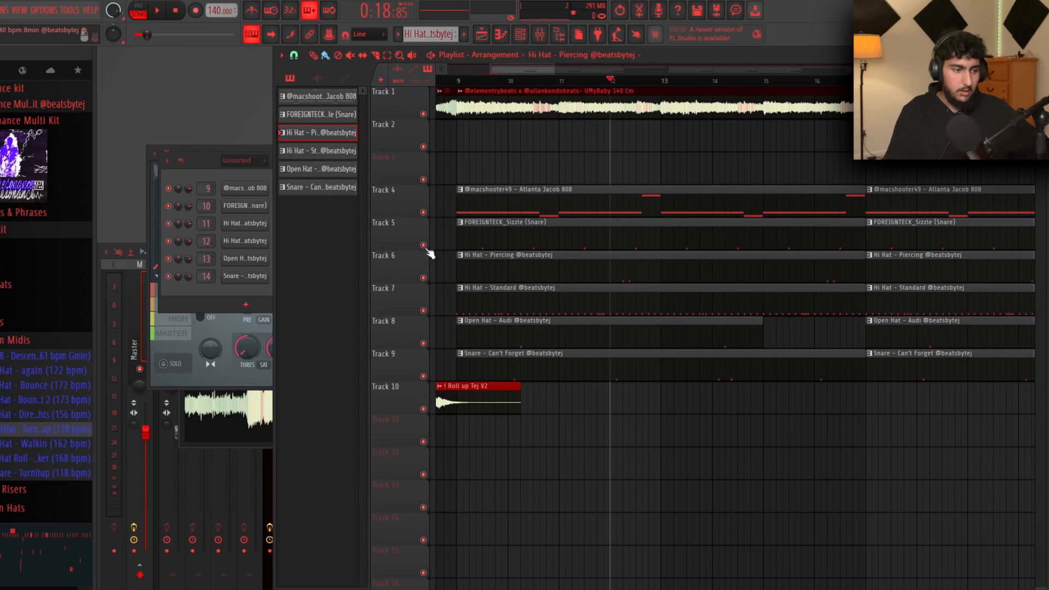
{"action": "scroll", "coordinate": [600, 308], "scroll_direction": "down", "scroll_amount": 2}
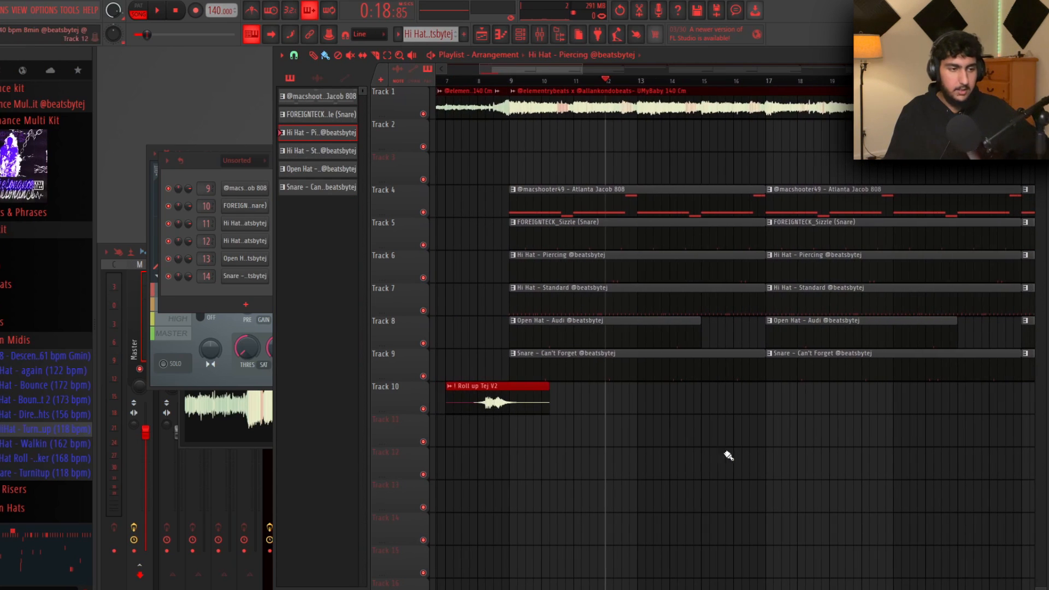
{"action": "left_click", "coordinate": [423, 278], "text": "ctrl"}
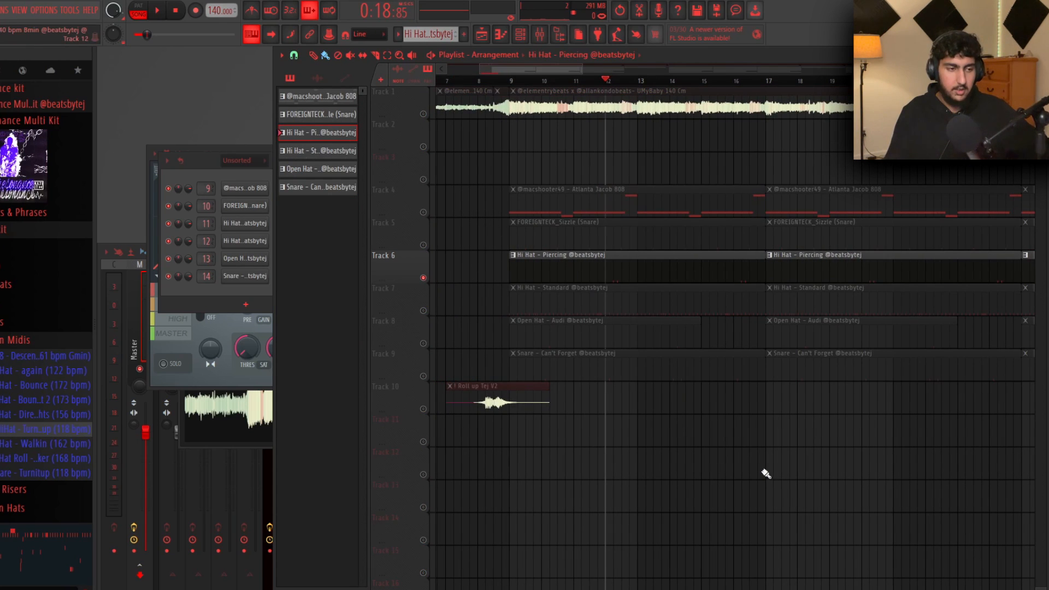
Open the Hi Hat – Piercing pattern and play it to hear the hi-hats
{"action": "double_click", "coordinate": [640, 267]}
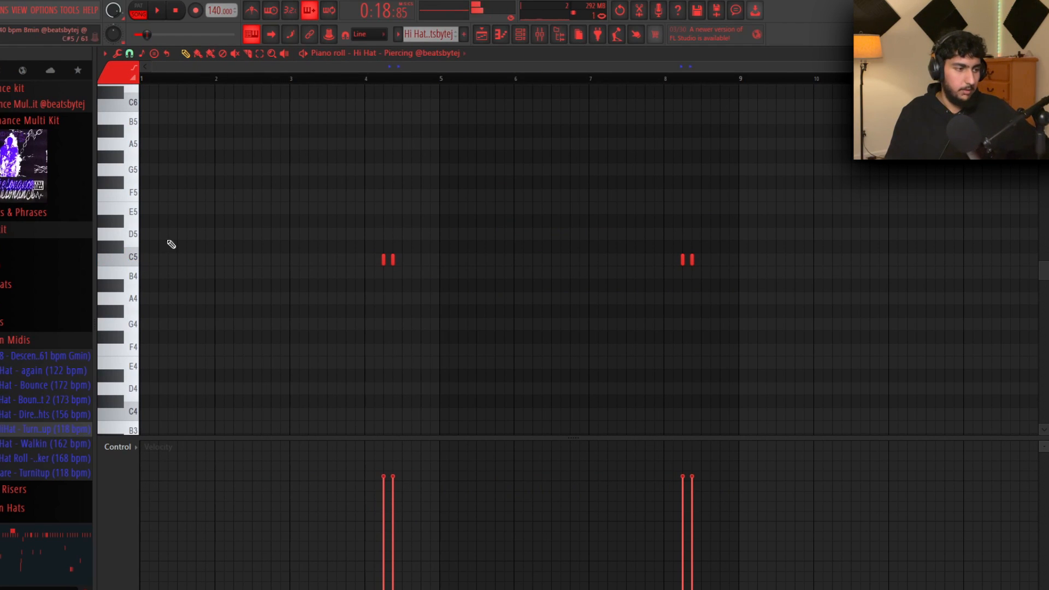
{"action": "scroll", "coordinate": [438, 243], "scroll_direction": "up", "scroll_amount": 4}
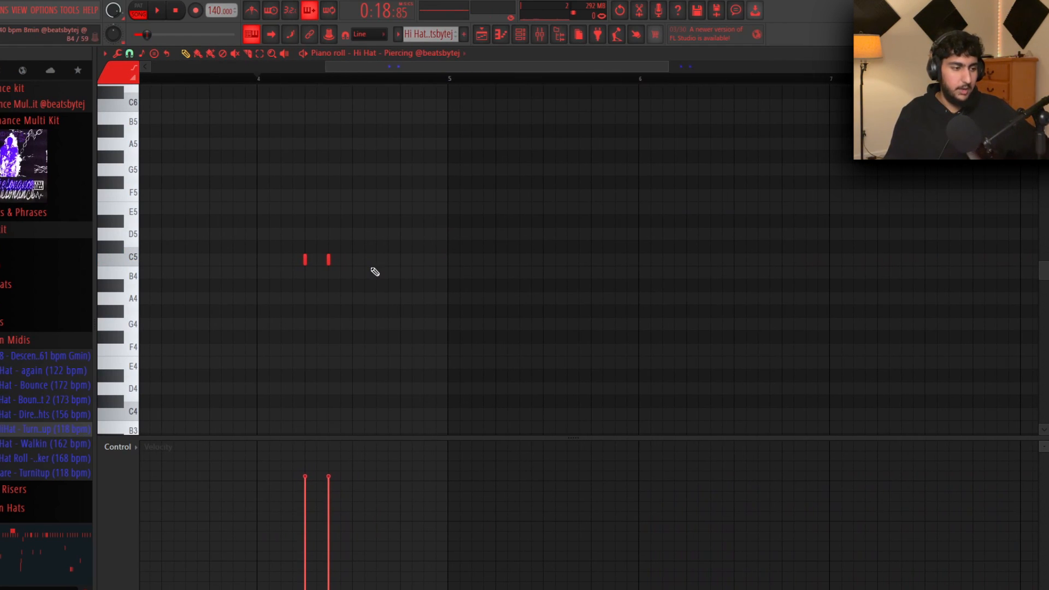
{"action": "scroll", "coordinate": [389, 283], "scroll_direction": "down", "scroll_amount": 3}
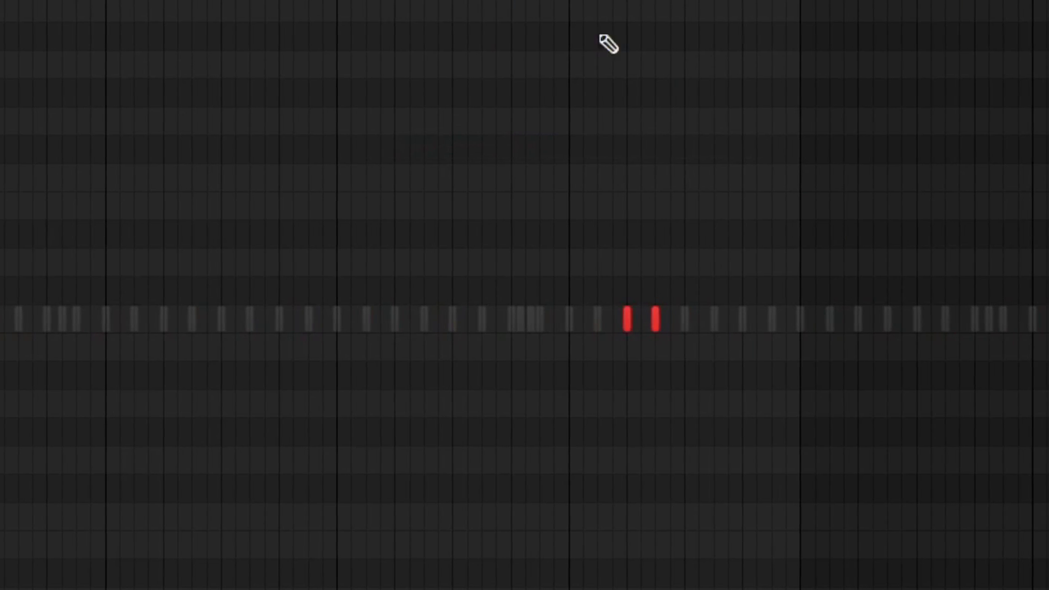
{"action": "key", "text": "space"}
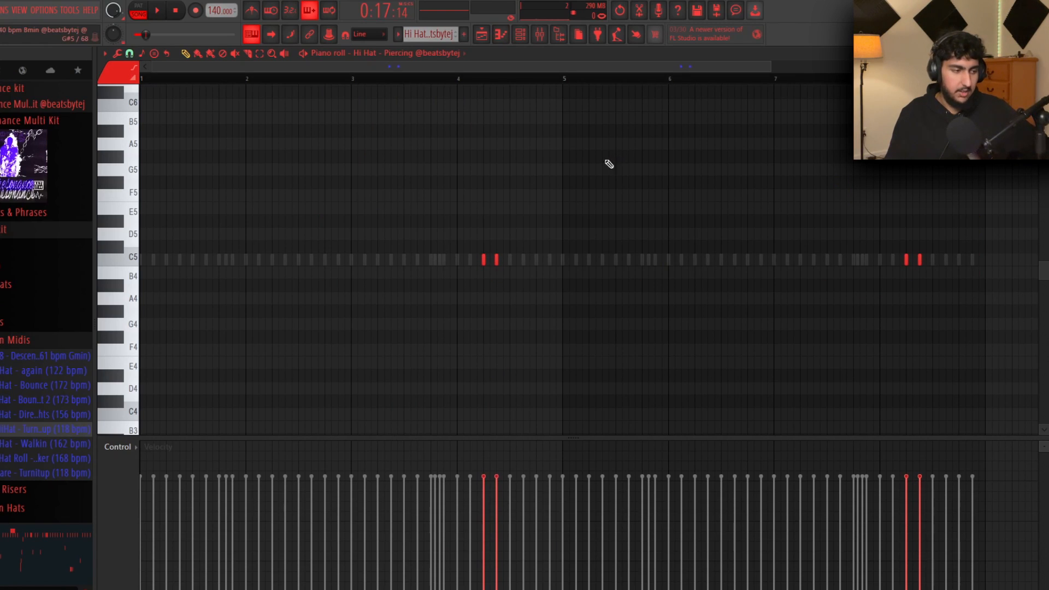
Load the Perc - '22 Richey sample from the Percs folder and audition it from bars 4 and 2
{"action": "left_click", "coordinate": [33, 249]}
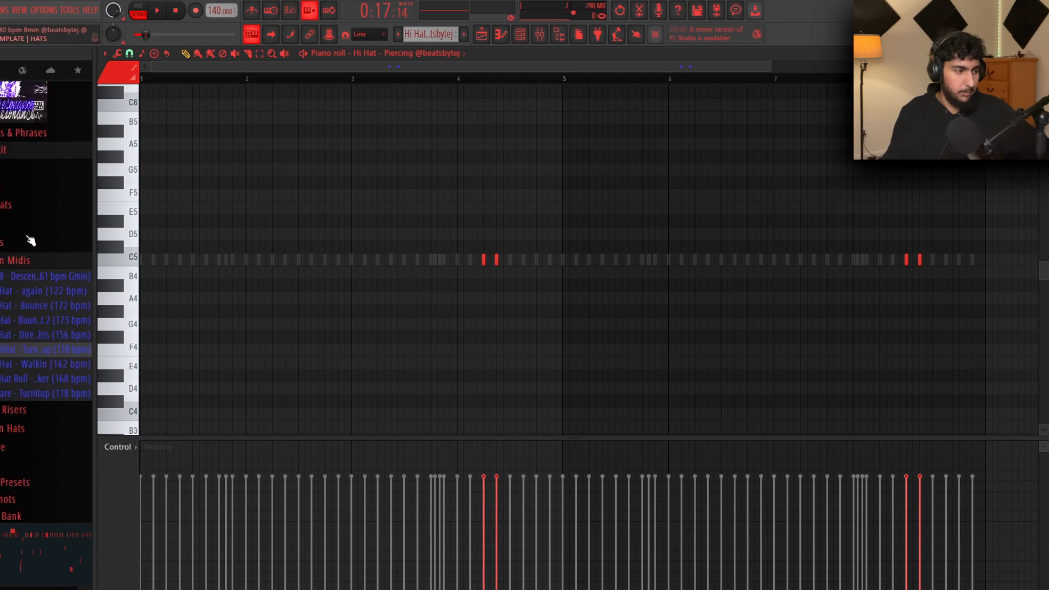
{"action": "scroll", "coordinate": [33, 328], "scroll_direction": "down", "scroll_amount": 2}
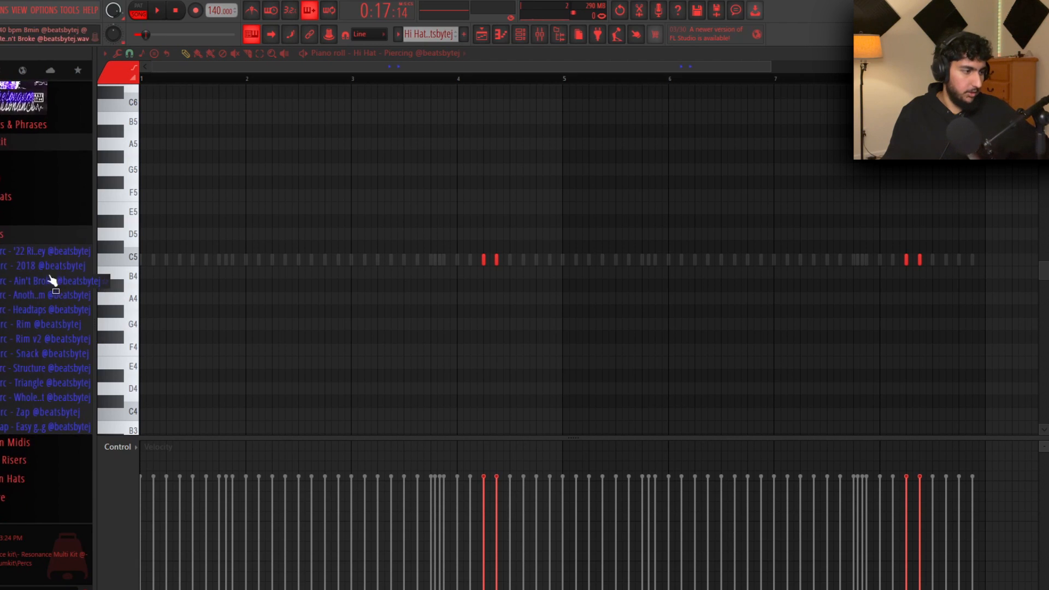
{"action": "middle_click", "coordinate": [34, 252]}
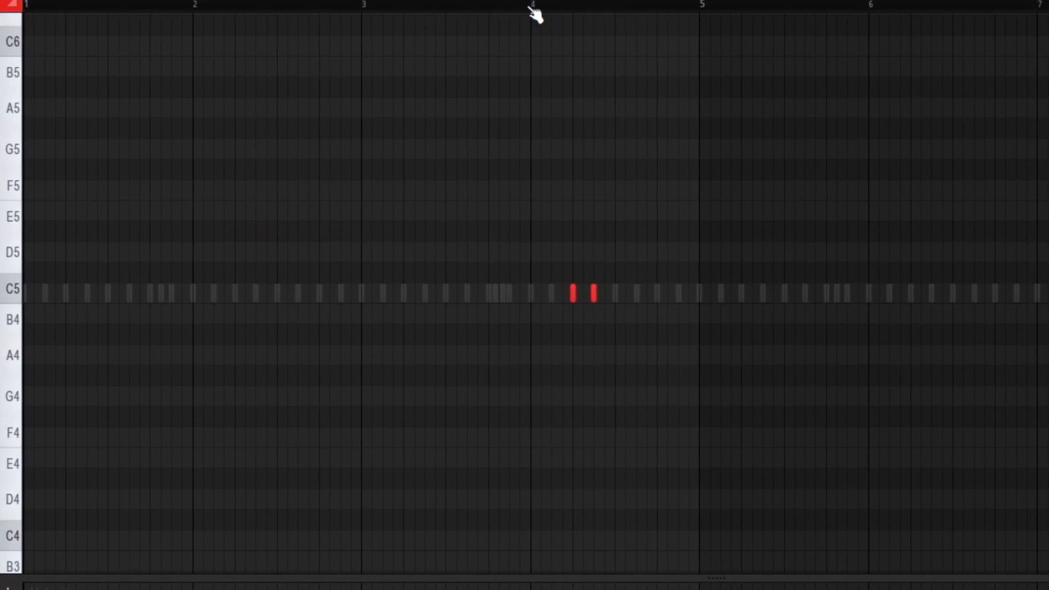
{"action": "left_click", "coordinate": [458, 79]}
{"action": "key", "text": "space"}
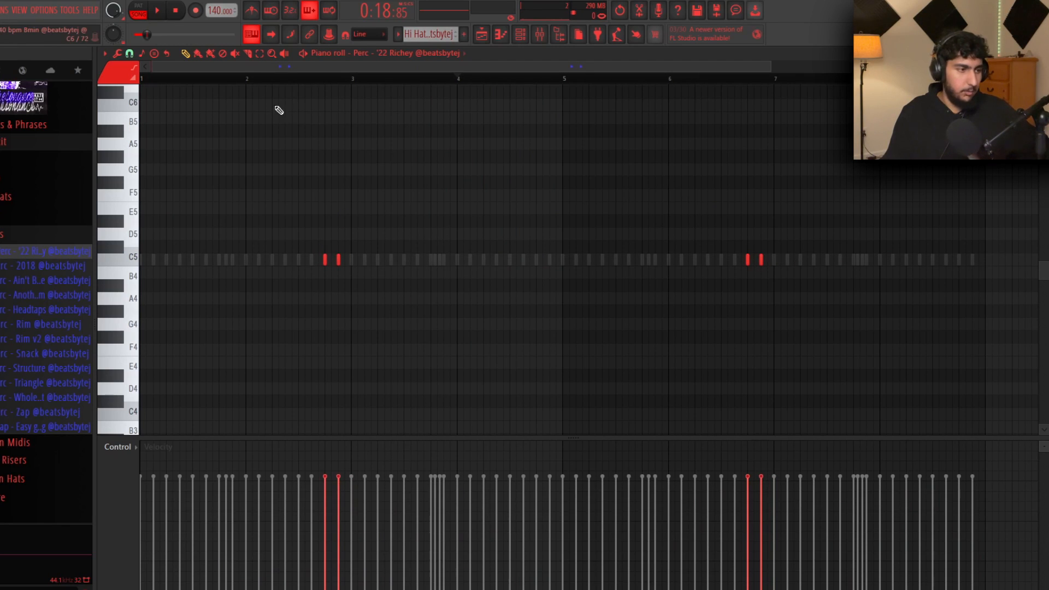
{"action": "left_click", "coordinate": [239, 80]}
{"action": "key", "text": "space"}
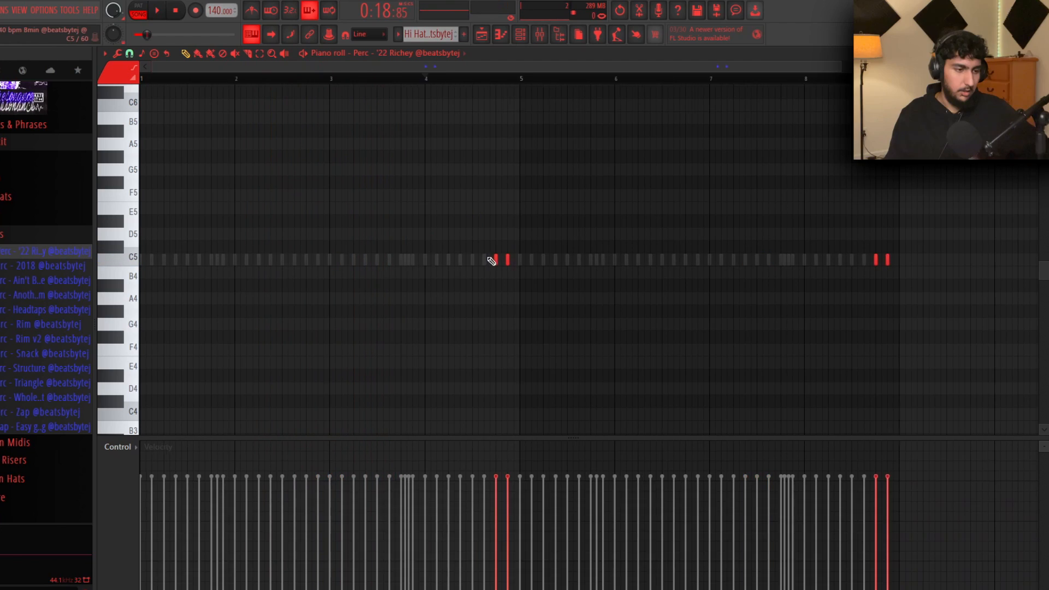
Add a C5 note between the two perc hits to form a three-hit roll before bar 5
{"action": "scroll", "coordinate": [493, 260], "scroll_direction": "up", "scroll_amount": 2, "text": "ctrl"}
{"action": "scroll", "coordinate": [399, 260], "scroll_direction": "up", "scroll_amount": 3, "text": "ctrl"}
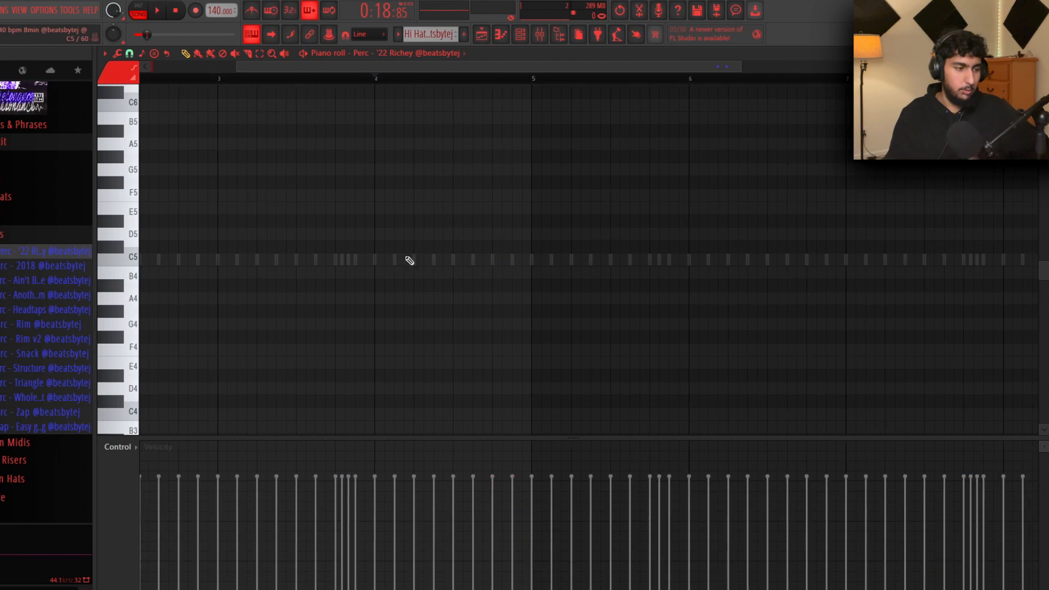
{"action": "left_click", "coordinate": [481, 260]}
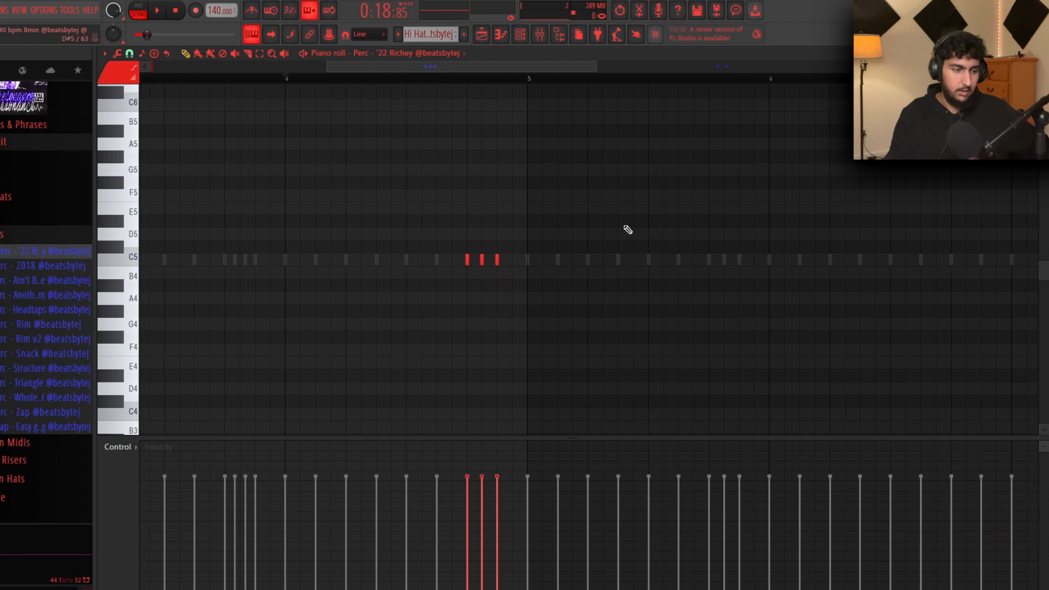
{"action": "scroll", "coordinate": [492, 264], "scroll_direction": "up", "scroll_amount": 2, "text": "ctrl"}
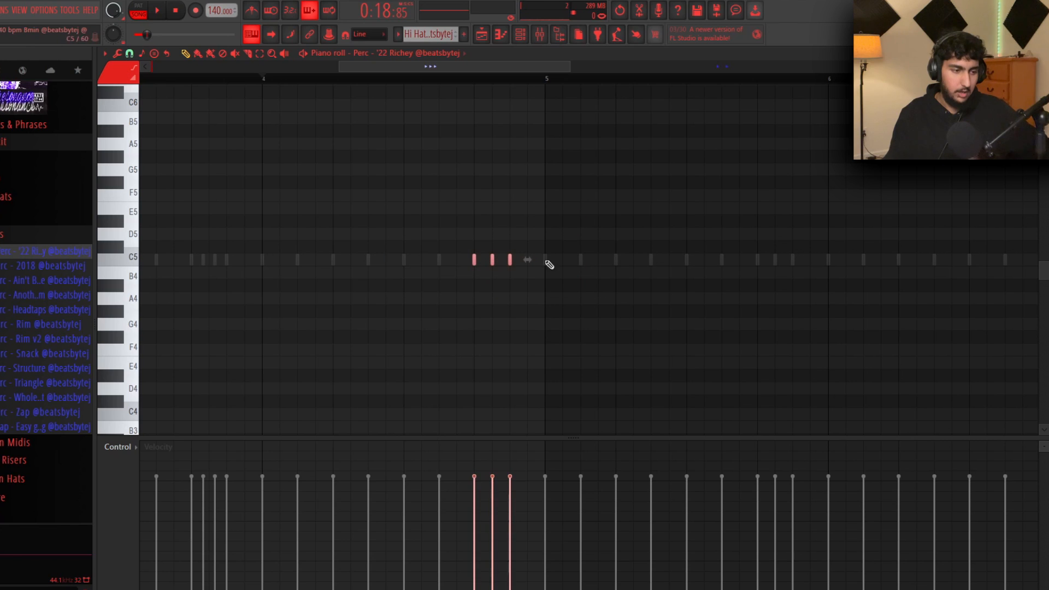
{"action": "left_click", "coordinate": [573, 201], "text": "ctrl"}
{"action": "scroll", "coordinate": [580, 200], "scroll_direction": "down", "scroll_amount": 3, "text": "ctrl"}
{"action": "left_click", "coordinate": [357, 79]}
{"action": "key", "text": "space"}
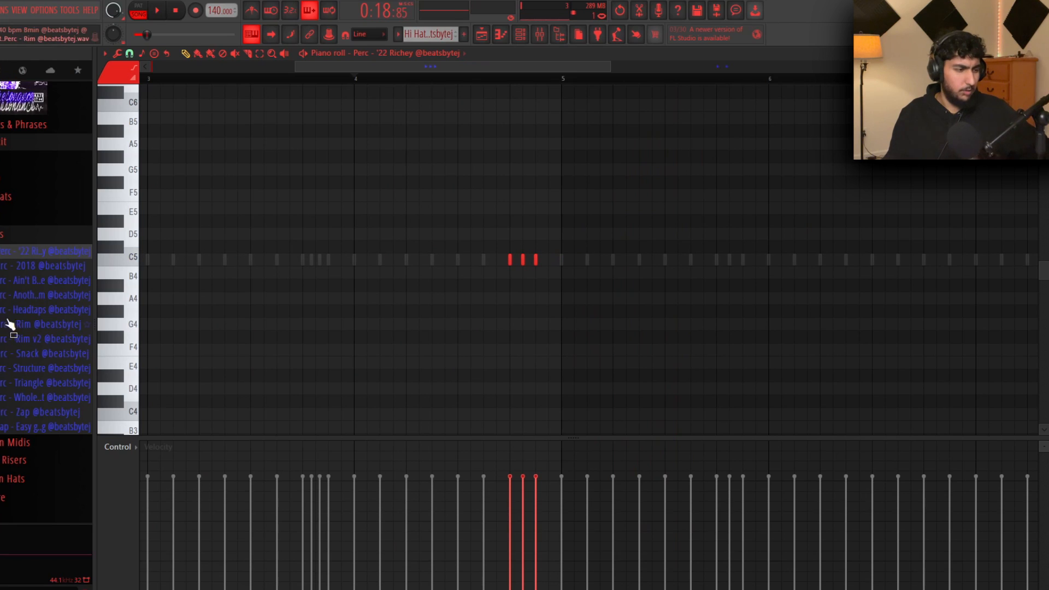
Swap the perc for the Perc - Rim sample and move its three notes past bar 3
{"action": "left_click_drag", "start_coordinate": [47, 412], "coordinate": [499, 230]}
{"action": "key", "text": "space"}
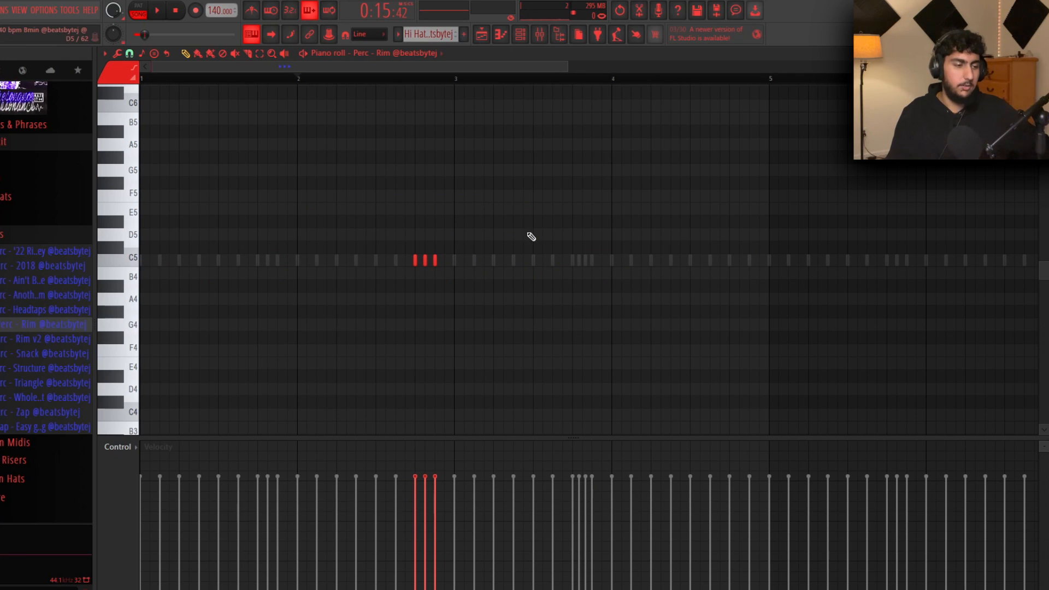
{"action": "left_click_drag", "start_coordinate": [488, 305], "coordinate": [400, 243]}
{"action": "left_click", "coordinate": [453, 286], "text": "ctrl"}
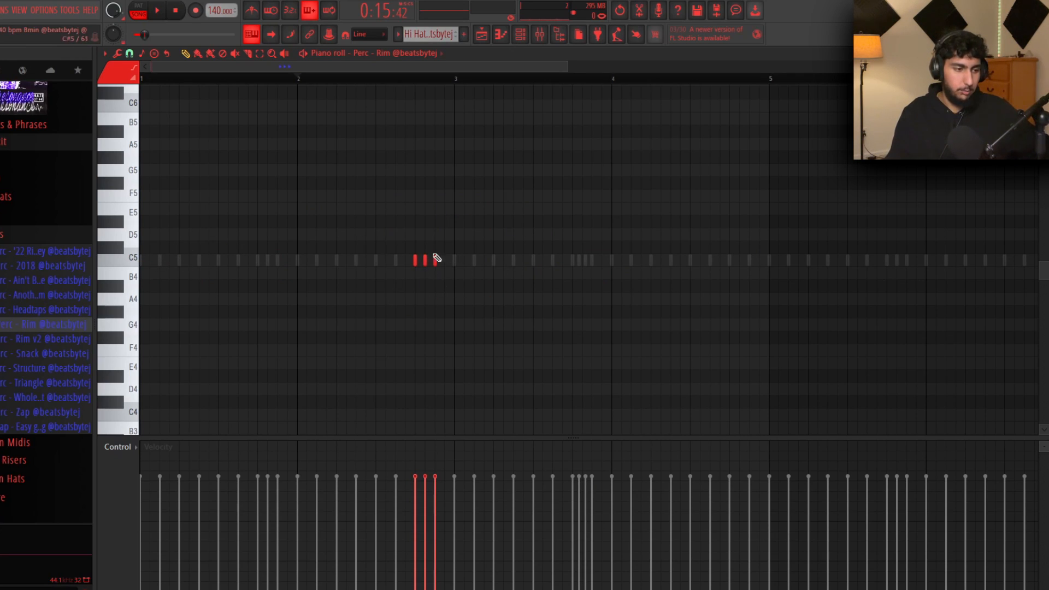
{"action": "left_click_drag", "start_coordinate": [466, 271], "coordinate": [486, 259]}
{"action": "left_click", "coordinate": [503, 285], "text": "ctrl"}
Delete the three Rim notes and redraw two Rim notes on C5
{"action": "right_click", "coordinate": [503, 260]}
{"action": "right_click", "coordinate": [485, 261]}
{"action": "right_click", "coordinate": [493, 261]}
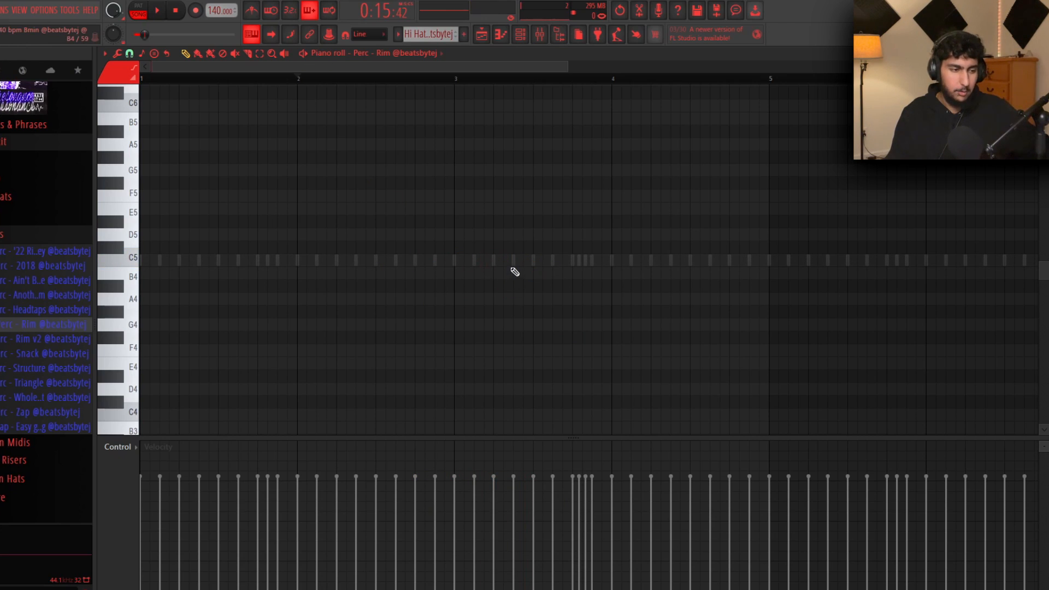
{"action": "scroll", "coordinate": [474, 267], "scroll_direction": "down", "scroll_amount": 1}
{"action": "left_click", "coordinate": [381, 260]}
{"action": "left_click", "coordinate": [413, 260]}
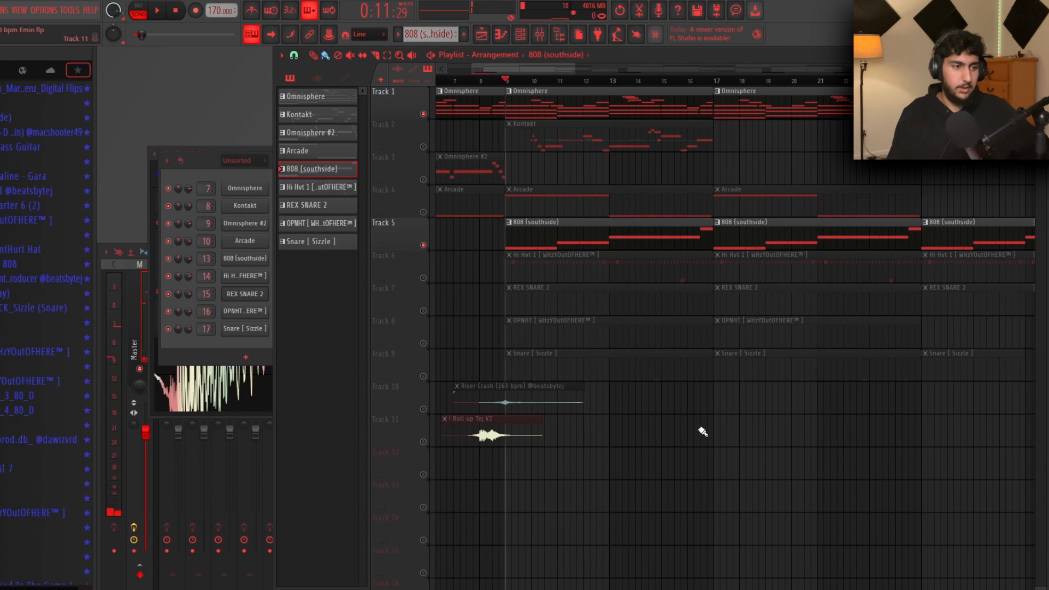
Scrub the playlist playhead and open the 808 (southside) notes, briefly selecting the E5 notes
{"action": "left_click_drag", "start_coordinate": [512, 81], "coordinate": [645, 97]}
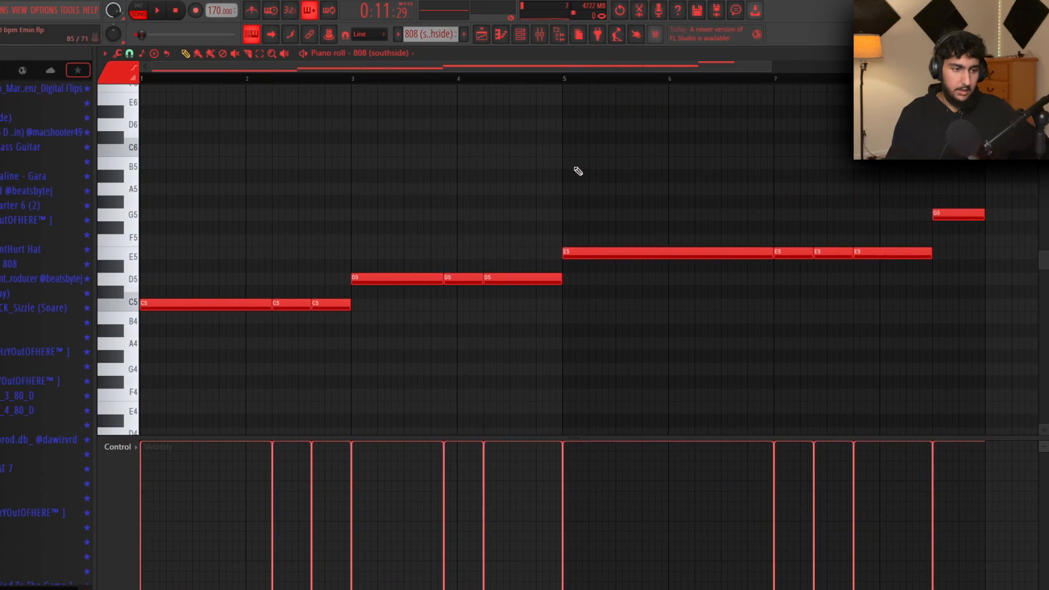
{"action": "scroll", "coordinate": [579, 174], "scroll_direction": "down", "scroll_amount": 1}
{"action": "left_click_drag", "start_coordinate": [860, 346], "coordinate": [563, 246]}
{"action": "right_click", "coordinate": [541, 176]}
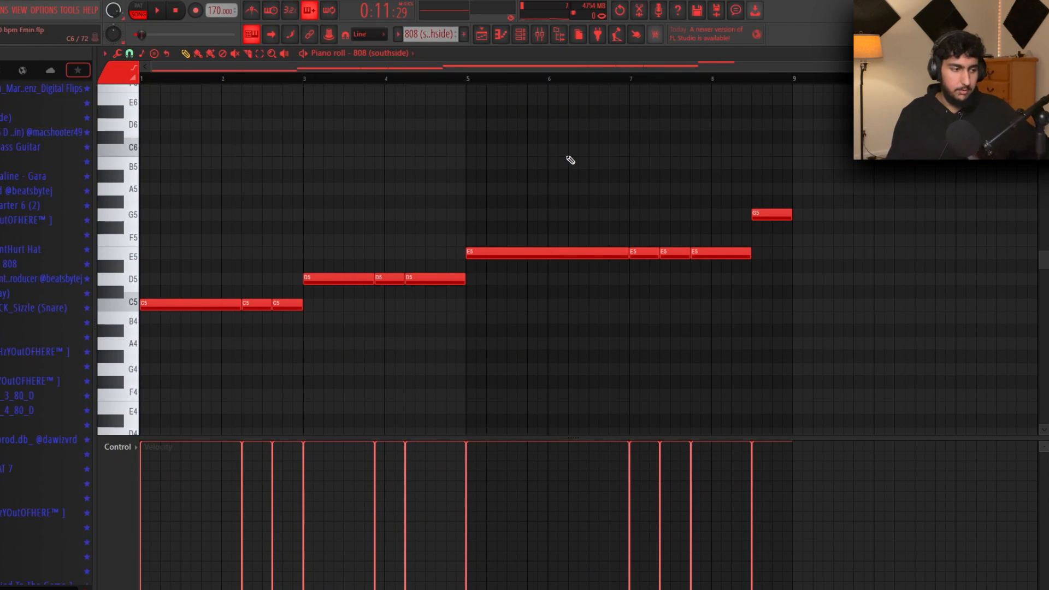
Raise the second-half 808 notes from C5 to D5
{"action": "scroll", "coordinate": [563, 174], "scroll_direction": "up", "scroll_amount": 2}
{"action": "scroll", "coordinate": [563, 175], "scroll_direction": "down", "scroll_amount": 1}
{"action": "scroll", "coordinate": [820, 249], "scroll_direction": "down", "scroll_amount": 1}
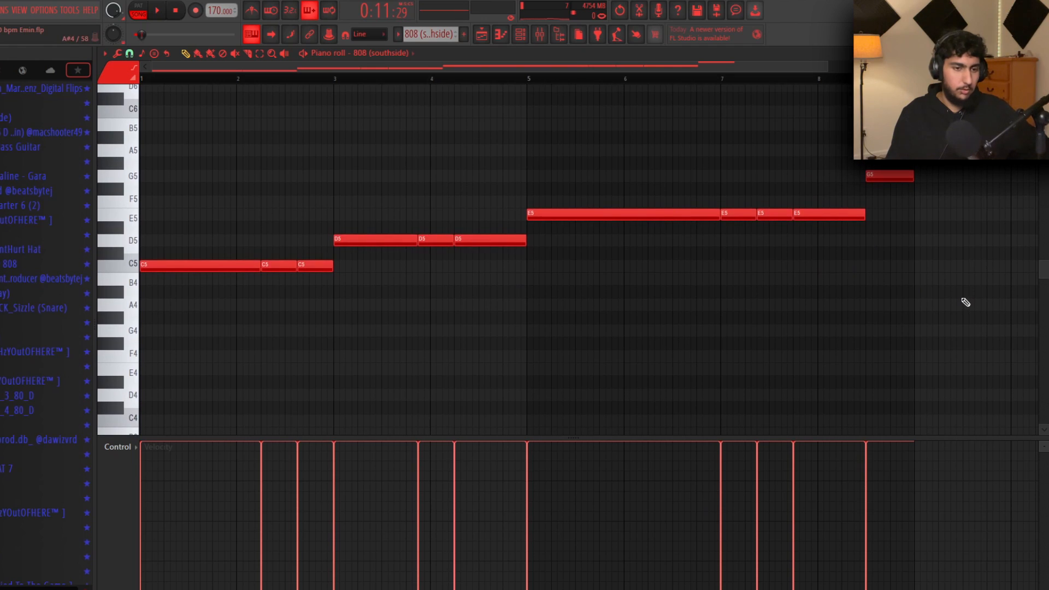
{"action": "scroll", "coordinate": [965, 302], "scroll_direction": "up", "scroll_amount": 1}
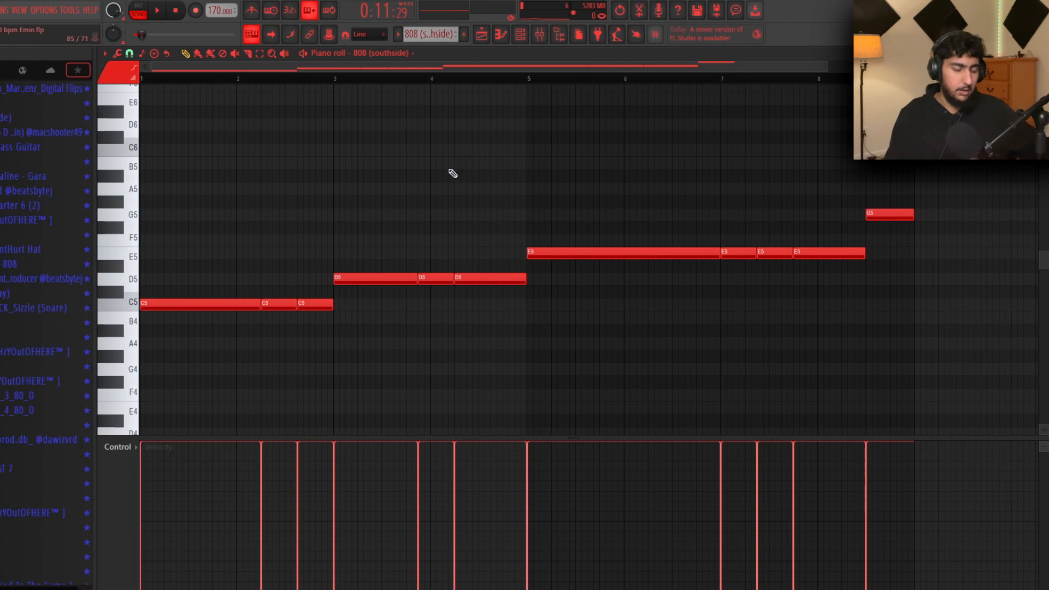
{"action": "scroll", "coordinate": [457, 172], "scroll_direction": "up", "scroll_amount": 1}
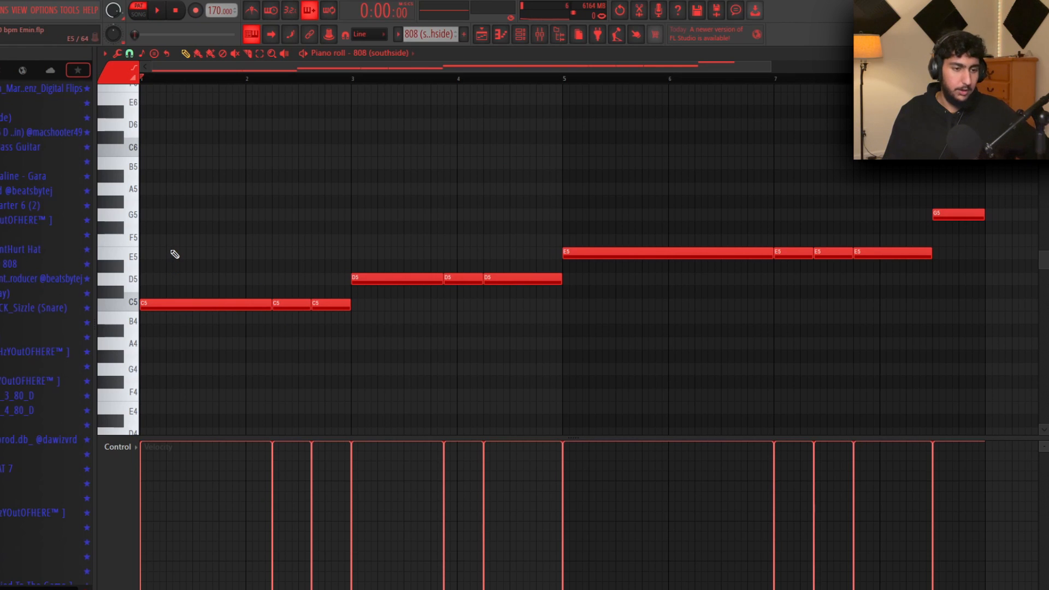
{"action": "scroll", "coordinate": [186, 251], "scroll_direction": "up", "scroll_amount": 3}
{"action": "scroll", "coordinate": [350, 205], "scroll_direction": "down", "scroll_amount": 1}
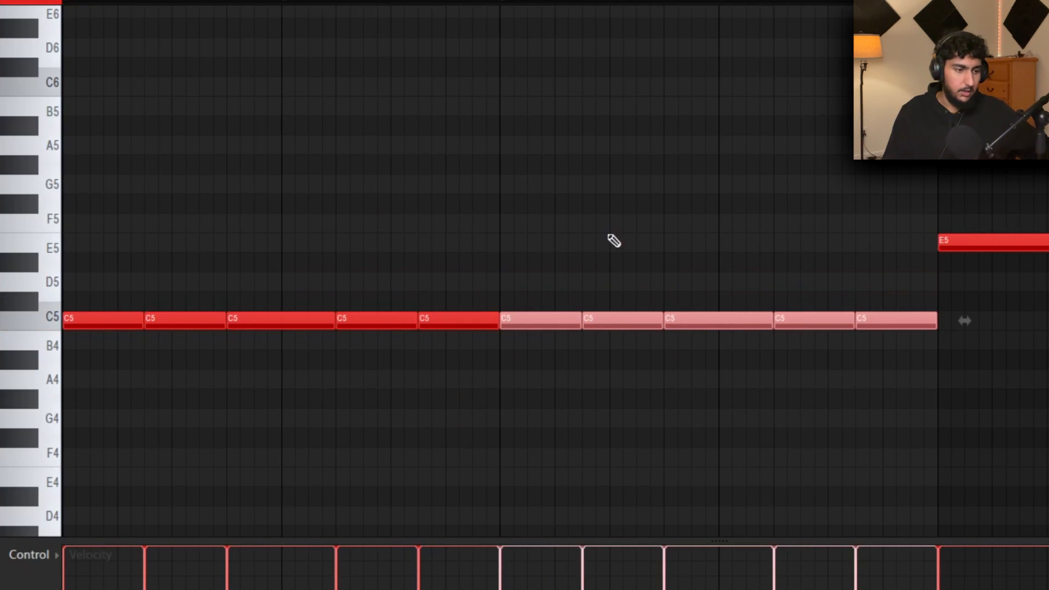
{"action": "left_click", "coordinate": [732, 297]}
{"action": "left_click_drag", "start_coordinate": [732, 297], "coordinate": [466, 271]}
{"action": "left_click", "coordinate": [555, 266], "text": "ctrl"}
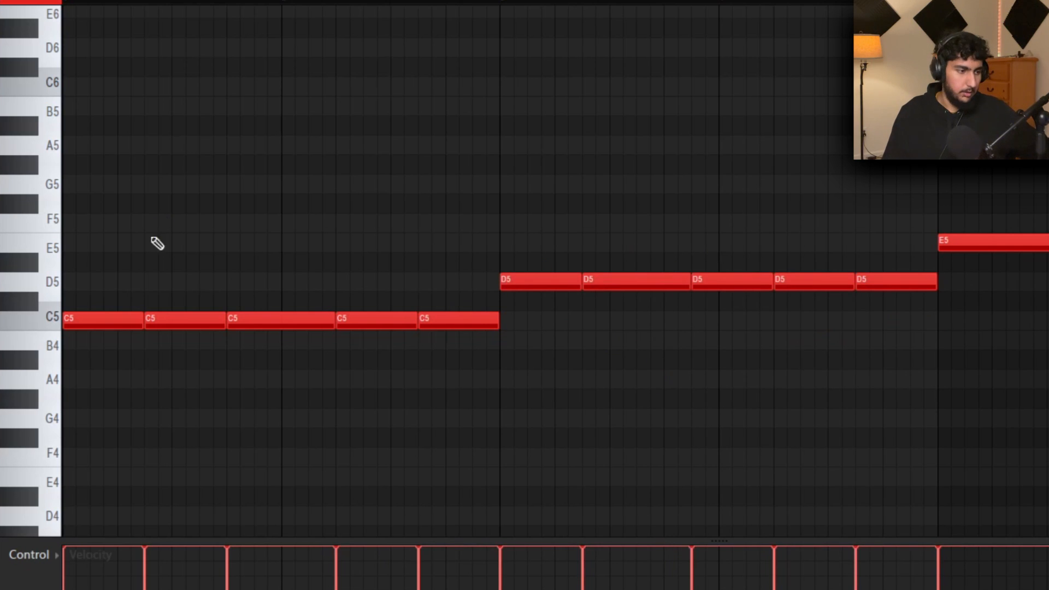
Select and check the first three C5 notes one at a time
{"action": "left_click_drag", "start_coordinate": [895, 348], "coordinate": [38, 276]}
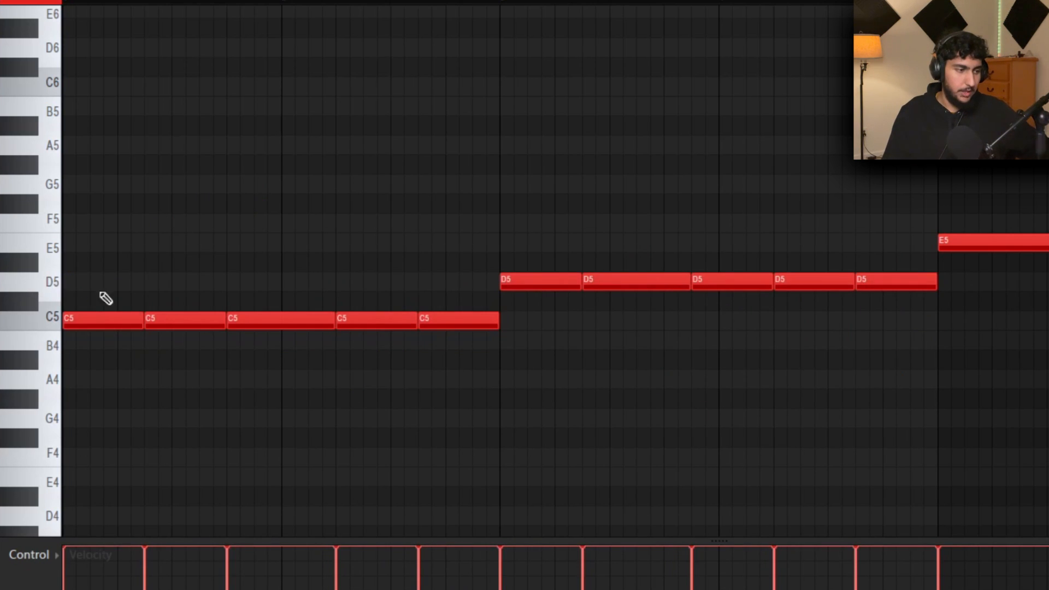
{"action": "left_click_drag", "start_coordinate": [103, 252], "coordinate": [113, 432]}
{"action": "left_click", "coordinate": [121, 243]}
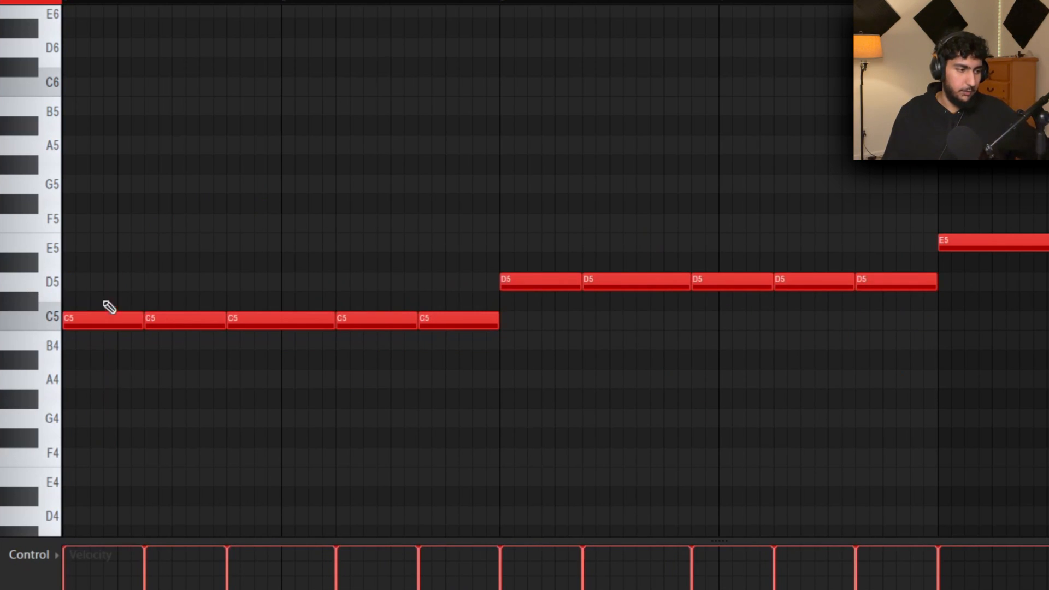
{"action": "left_click_drag", "start_coordinate": [150, 273], "coordinate": [104, 369]}
{"action": "scroll", "coordinate": [164, 246], "scroll_direction": "down", "scroll_amount": 1}
{"action": "left_click", "coordinate": [136, 242], "text": "ctrl"}
{"action": "scroll", "coordinate": [46, 242], "scroll_direction": "up", "scroll_amount": 2}
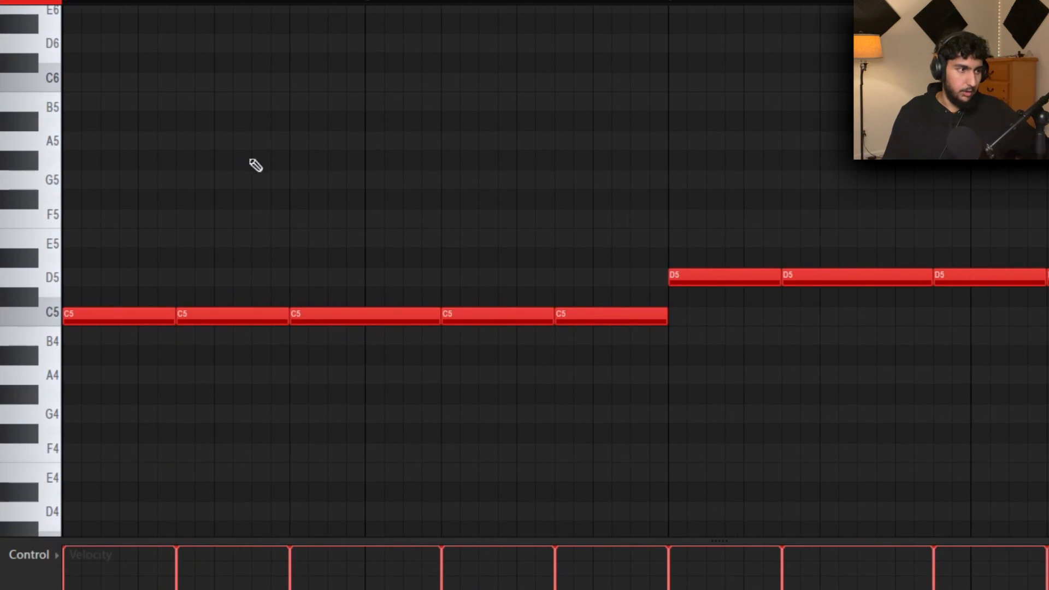
{"action": "left_click_drag", "start_coordinate": [222, 353], "coordinate": [105, 288]}
{"action": "right_click", "coordinate": [205, 240]}
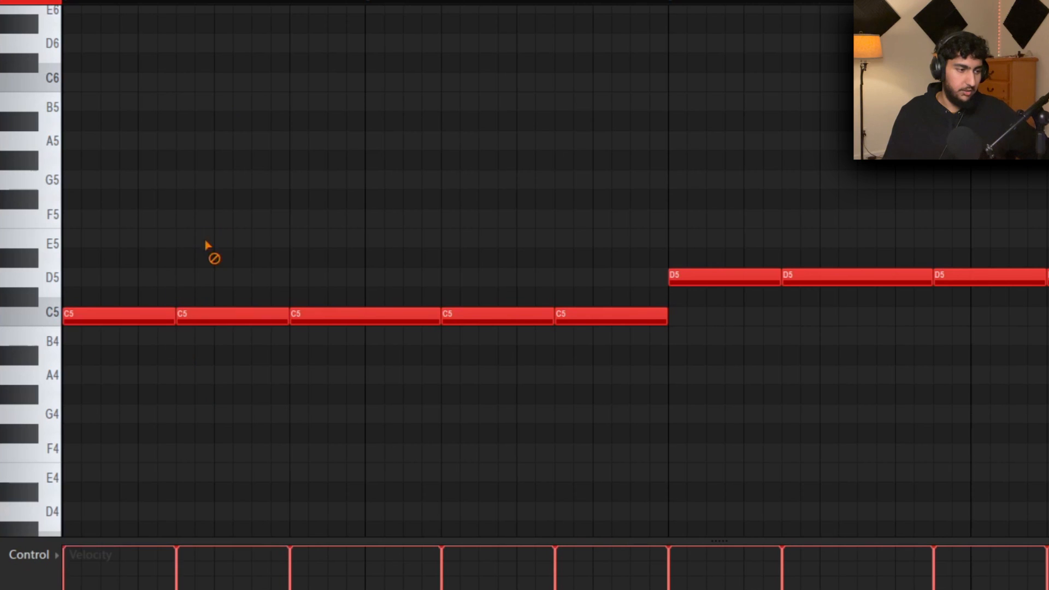
{"action": "mouse_move", "coordinate": [95, 1]}
{"action": "left_mouse_down"}
{"action": "mouse_move", "coordinate": [107, 1]}
{"action": "mouse_move", "coordinate": [96, 1]}
{"action": "left_mouse_up"}
{"action": "left_click_drag", "start_coordinate": [378, 268], "coordinate": [316, 385]}
{"action": "left_click", "coordinate": [323, 405], "text": "ctrl"}
Select the fourth and fifth C5 notes, then all five C5 notes together
{"action": "mouse_move", "coordinate": [500, 268]}
{"action": "left_mouse_down"}
{"action": "mouse_move", "coordinate": [509, 298]}
{"action": "mouse_move", "coordinate": [497, 365]}
{"action": "left_mouse_up"}
{"action": "right_click", "coordinate": [581, 430]}
{"action": "left_click_drag", "start_coordinate": [611, 268], "coordinate": [601, 346]}
{"action": "right_click", "coordinate": [602, 371]}
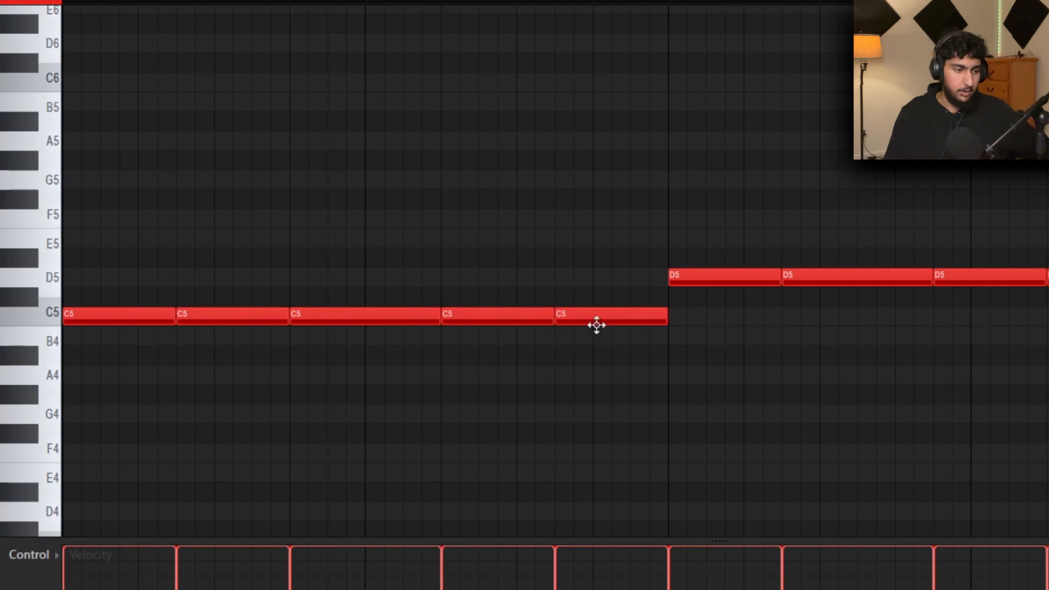
{"action": "scroll", "coordinate": [533, 371], "scroll_direction": "down", "scroll_amount": 1}
{"action": "left_click_drag", "start_coordinate": [506, 358], "coordinate": [436, 305]}
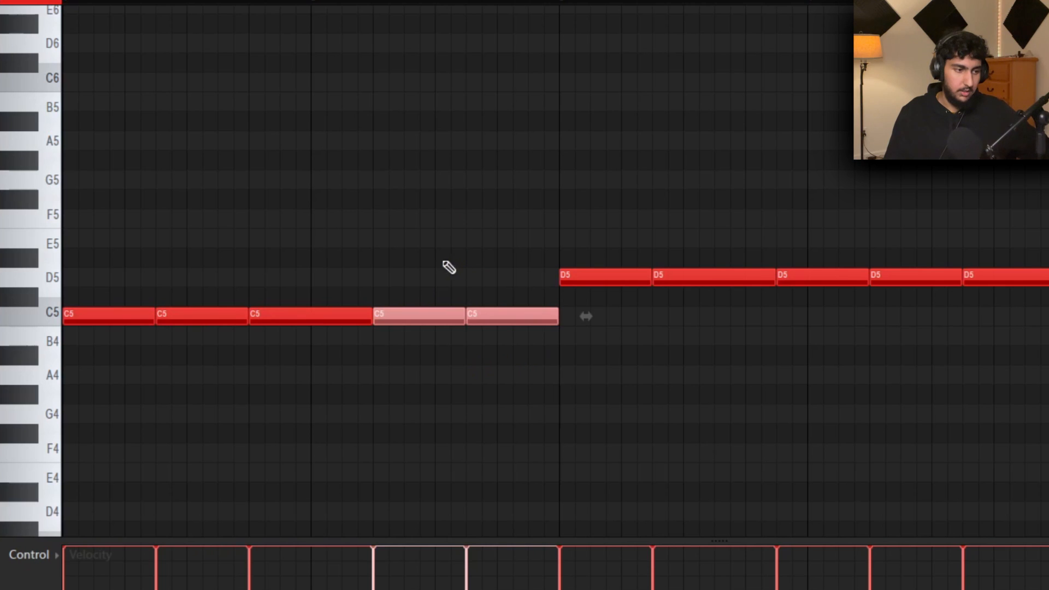
{"action": "left_click_drag", "start_coordinate": [519, 289], "coordinate": [123, 407]}
{"action": "left_click", "coordinate": [349, 181], "text": "ctrl"}
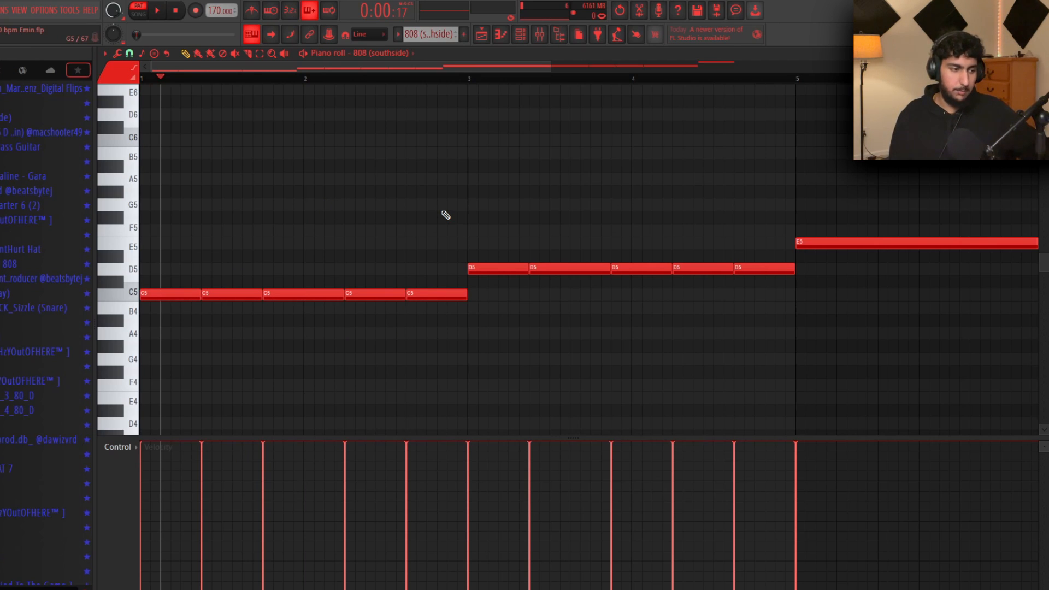
{"action": "left_click_drag", "start_coordinate": [460, 286], "coordinate": [153, 335]}
{"action": "left_click", "coordinate": [548, 321], "text": "ctrl"}
Select the five D5 notes, then two of the middle D5 notes
{"action": "left_click_drag", "start_coordinate": [771, 251], "coordinate": [503, 288]}
{"action": "left_click", "coordinate": [755, 328], "text": "ctrl"}
{"action": "left_click_drag", "start_coordinate": [532, 365], "coordinate": [470, 390]}
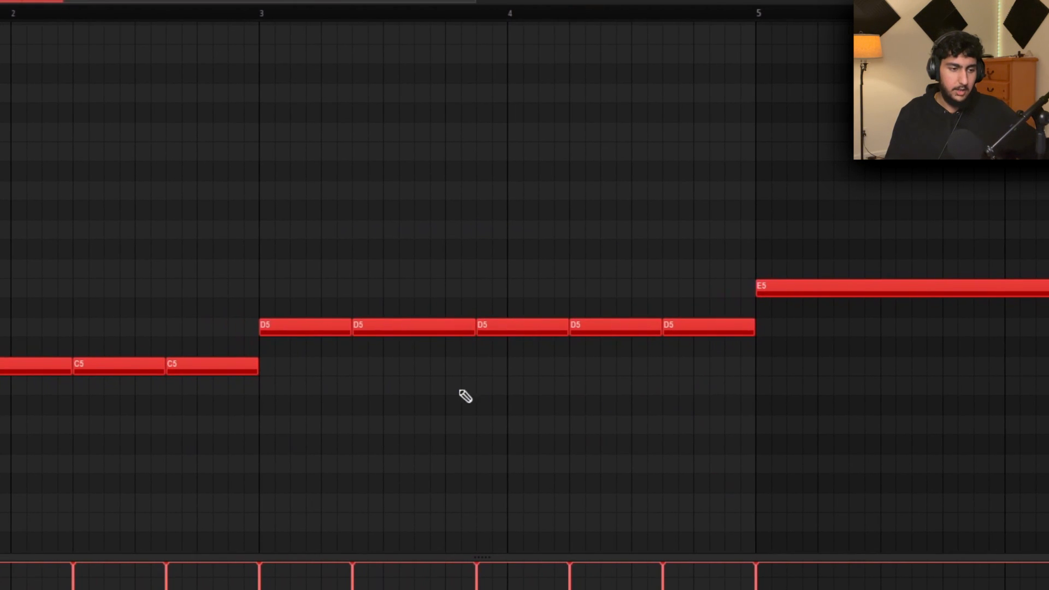
{"action": "left_click_drag", "start_coordinate": [603, 377], "coordinate": [582, 369]}
{"action": "scroll", "coordinate": [424, 390], "scroll_direction": "up", "scroll_amount": 3}
{"action": "left_click_drag", "start_coordinate": [521, 349], "coordinate": [421, 317]}
{"action": "left_click", "coordinate": [484, 236], "text": "ctrl"}
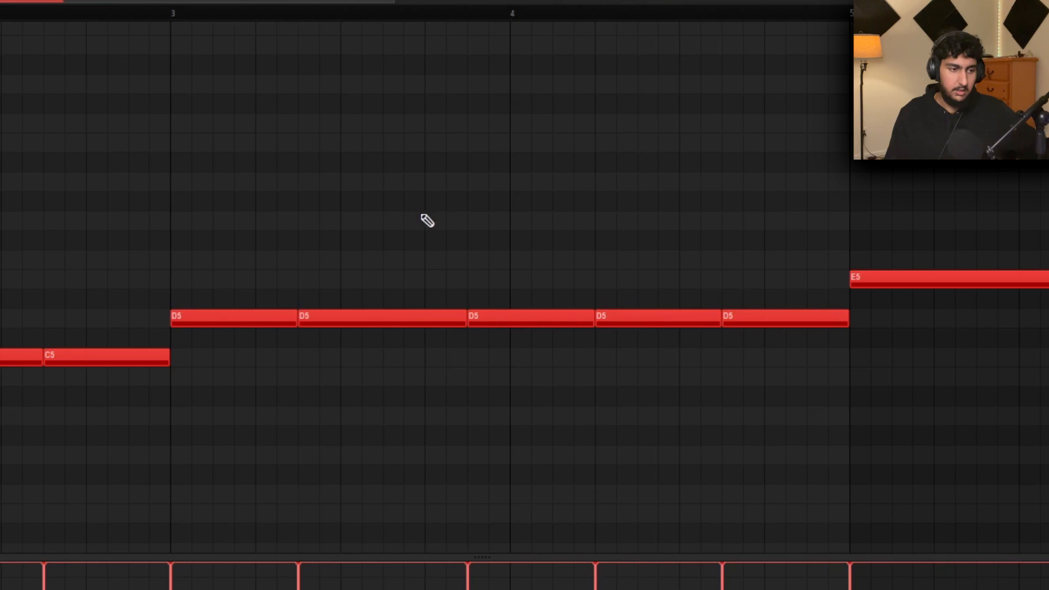
{"action": "scroll", "coordinate": [392, 216], "scroll_direction": "down", "scroll_amount": 2}
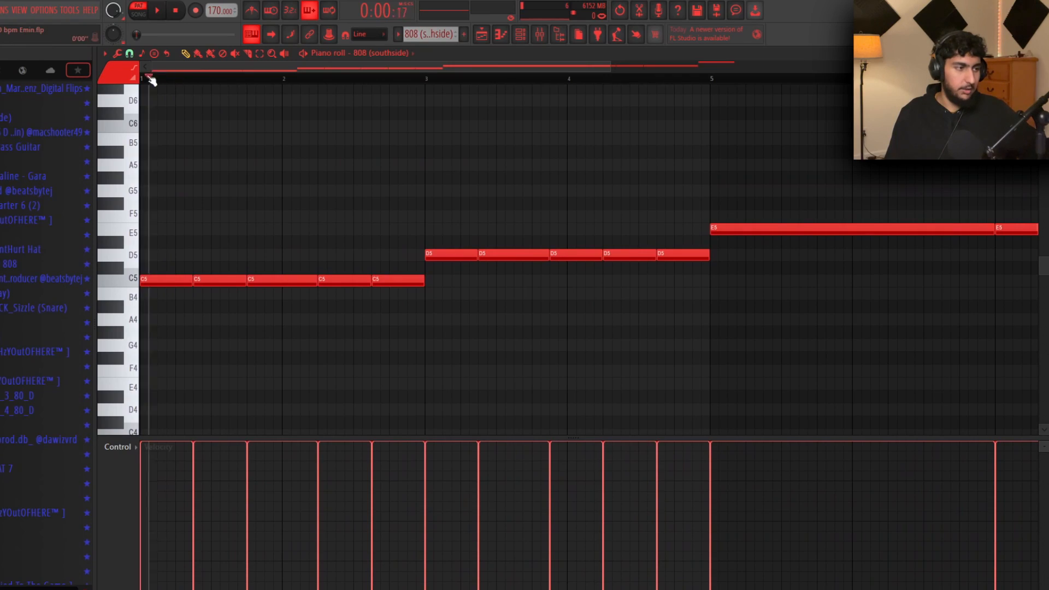
Play the 808, delete the second and third C5 notes and stretch the first C5
{"action": "left_click_drag", "start_coordinate": [428, 82], "coordinate": [142, 82]}
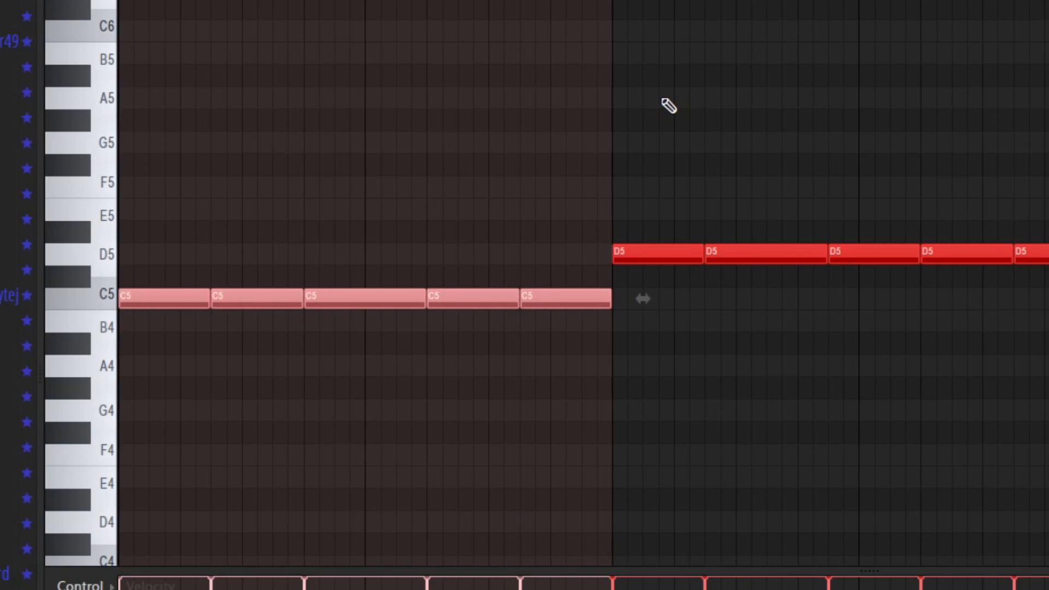
{"action": "key", "text": "space"}
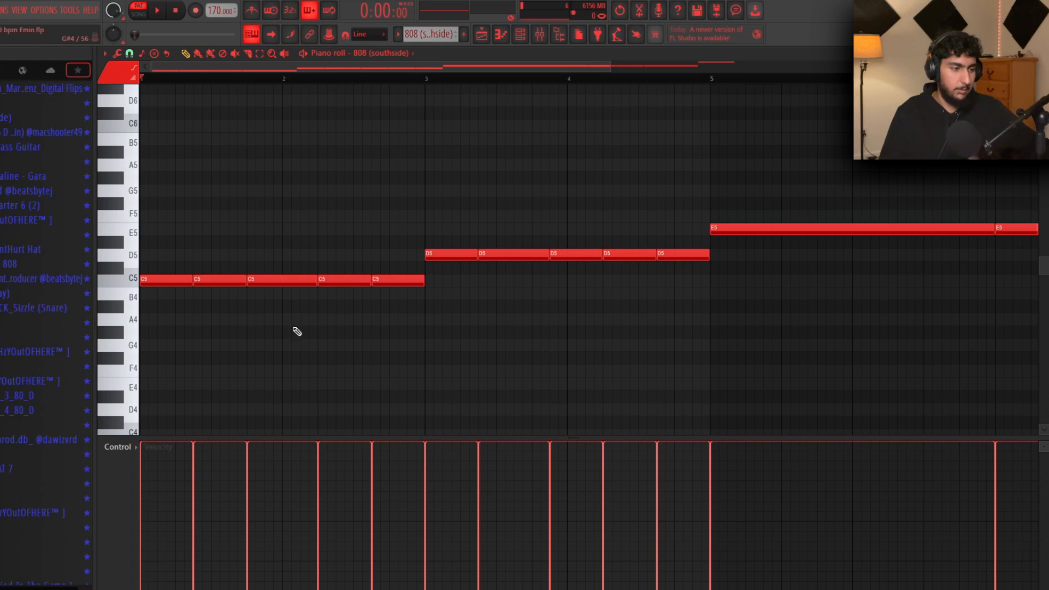
{"action": "right_click", "coordinate": [234, 279]}
{"action": "right_click", "coordinate": [279, 280]}
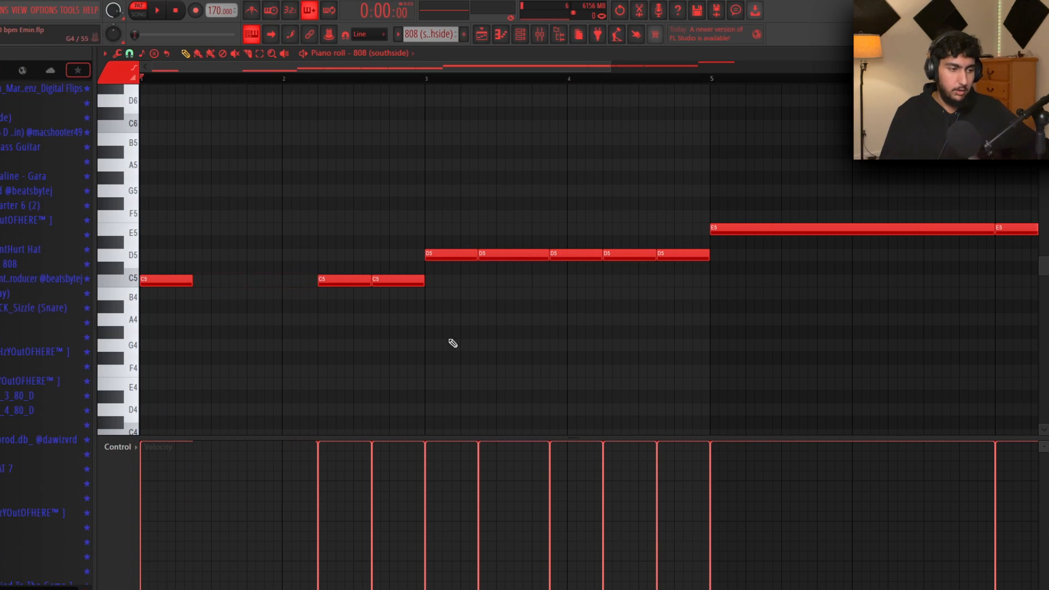
{"action": "left_click_drag", "start_coordinate": [191, 281], "coordinate": [315, 282]}
{"action": "left_click_drag", "start_coordinate": [425, 80], "coordinate": [143, 85]}
{"action": "left_click", "coordinate": [621, 286], "text": "ctrl"}
Tighten the D5 notes end to end, removing the fourth, and play back bars 1–5
{"action": "left_click_drag", "start_coordinate": [582, 254], "coordinate": [565, 253]}
{"action": "key", "text": "ctrl+l"}
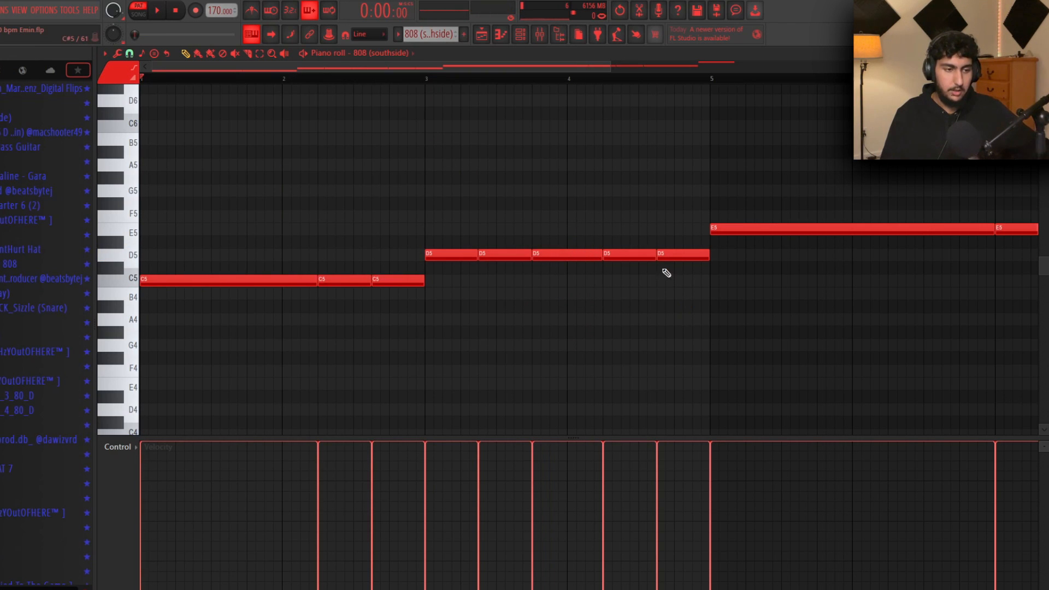
{"action": "right_click", "coordinate": [634, 255]}
{"action": "left_click_drag", "start_coordinate": [601, 254], "coordinate": [654, 250]}
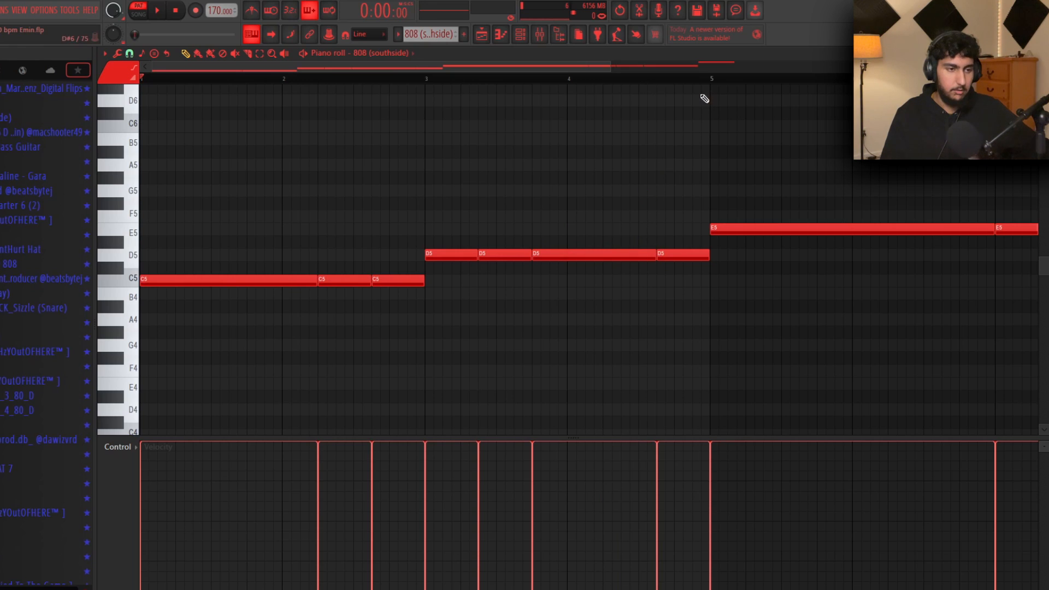
{"action": "left_click_drag", "start_coordinate": [710, 81], "coordinate": [141, 82]}
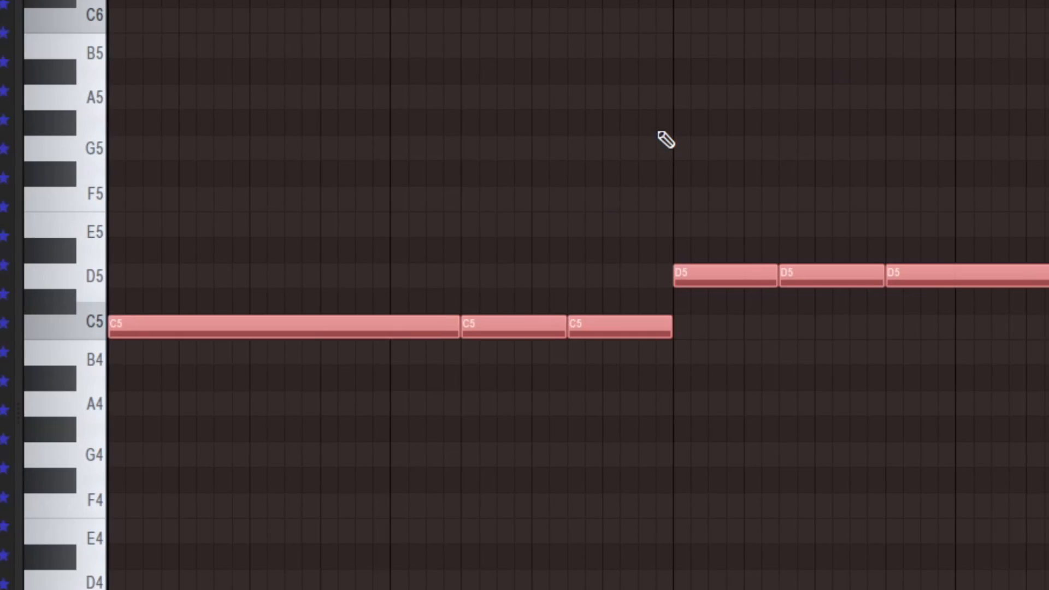
{"action": "key", "text": "space"}
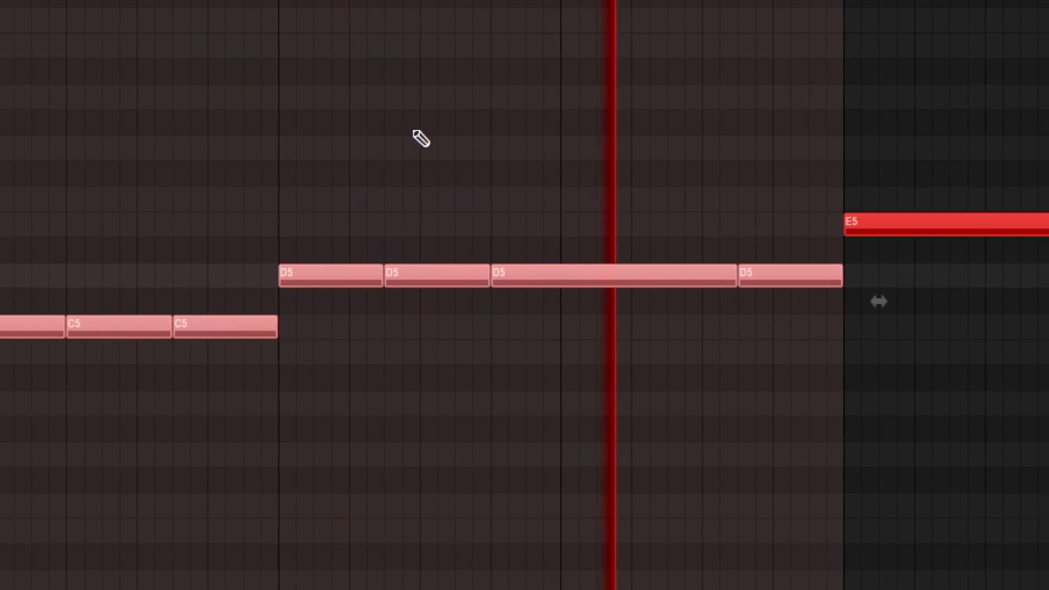
{"action": "key", "text": "space"}
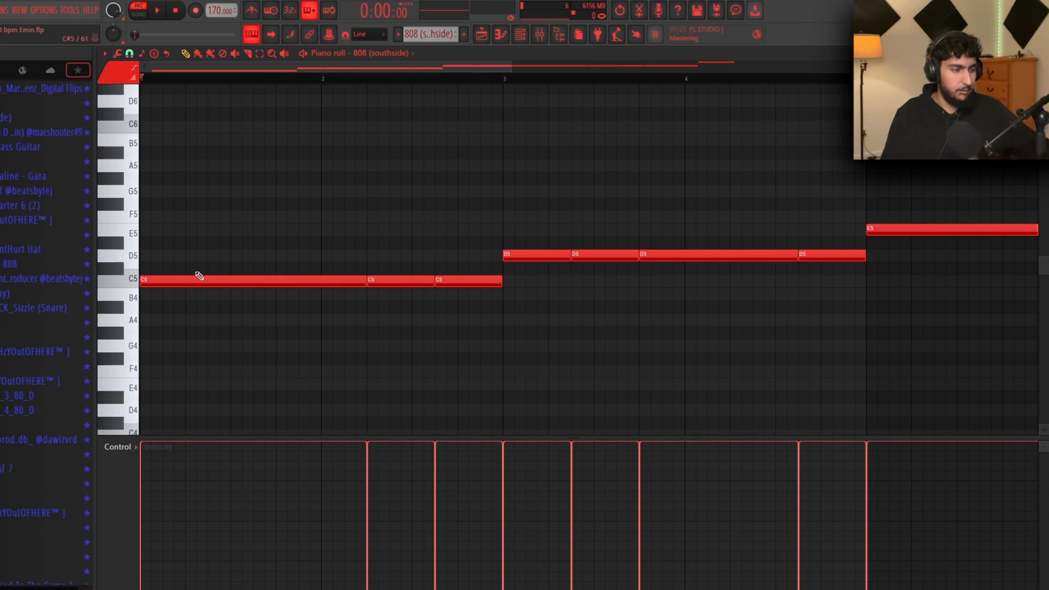
Rework the C5 notes to meet end to end, merge two D5 notes, and replay
{"action": "left_click_drag", "start_coordinate": [180, 278], "coordinate": [339, 289], "text": "shift"}
{"action": "right_click", "coordinate": [459, 281]}
{"action": "left_click_drag", "start_coordinate": [592, 368], "coordinate": [328, 271], "text": "ctrl"}
{"action": "key", "text": "ctrl+l"}
{"action": "key", "text": "ctrl+d"}
{"action": "right_click", "coordinate": [604, 256]}
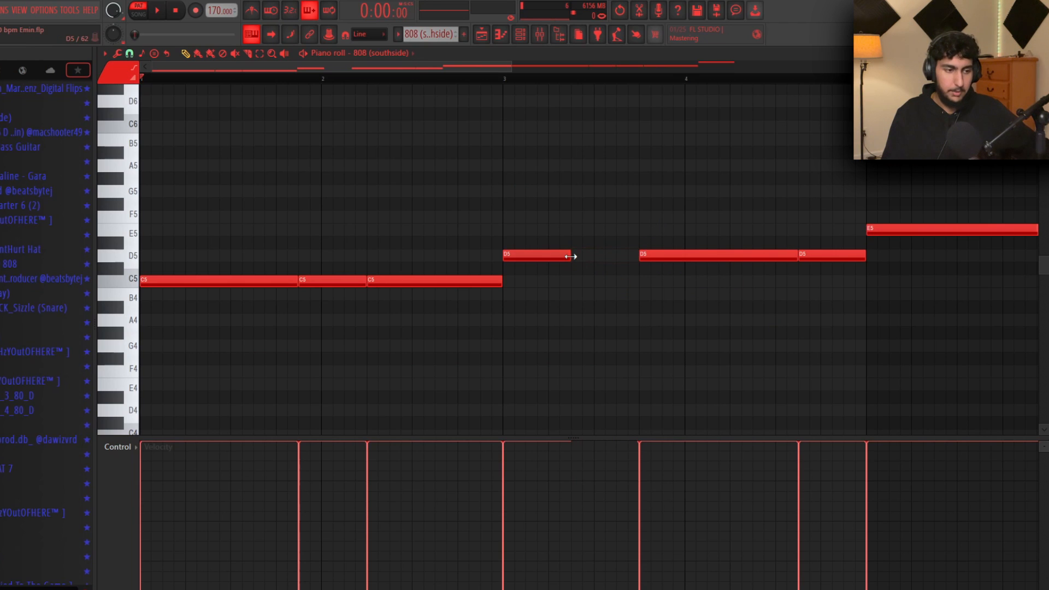
{"action": "left_click_drag", "start_coordinate": [569, 256], "coordinate": [638, 257]}
{"action": "key", "text": "space"}
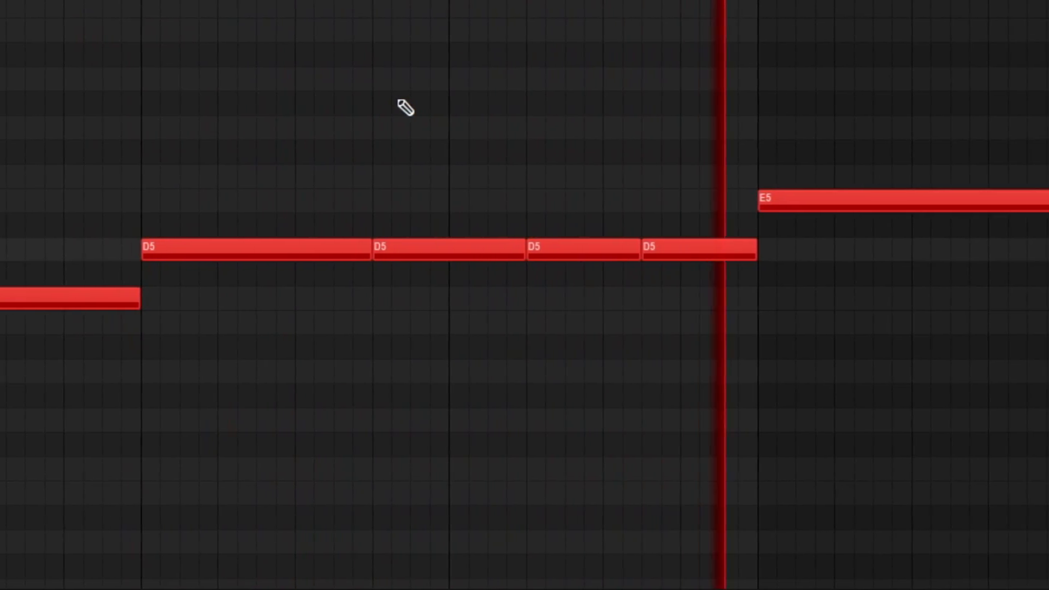
Close the 808 piano roll and set the song position to bar 9
{"action": "left_click_drag", "start_coordinate": [706, 225], "coordinate": [235, 301]}
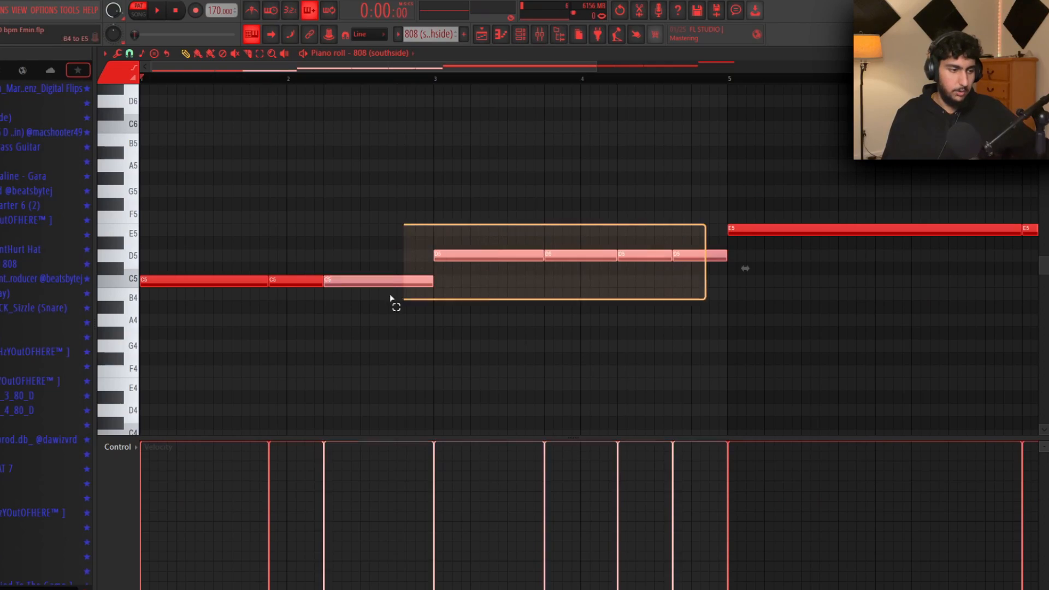
{"action": "right_click", "coordinate": [356, 192]}
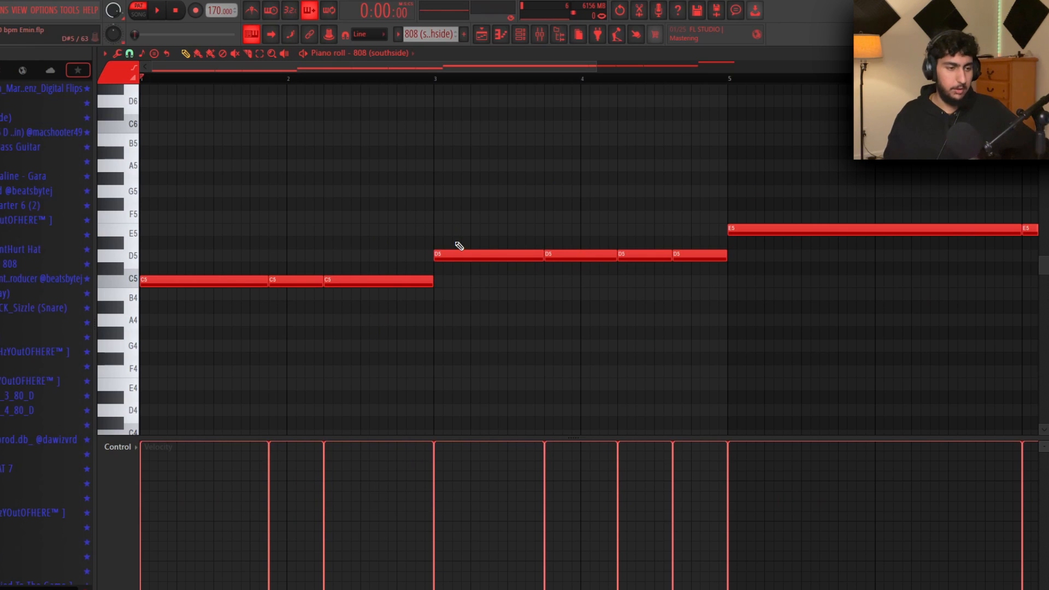
{"action": "key", "text": "Escape"}
{"action": "left_click", "coordinate": [571, 81]}
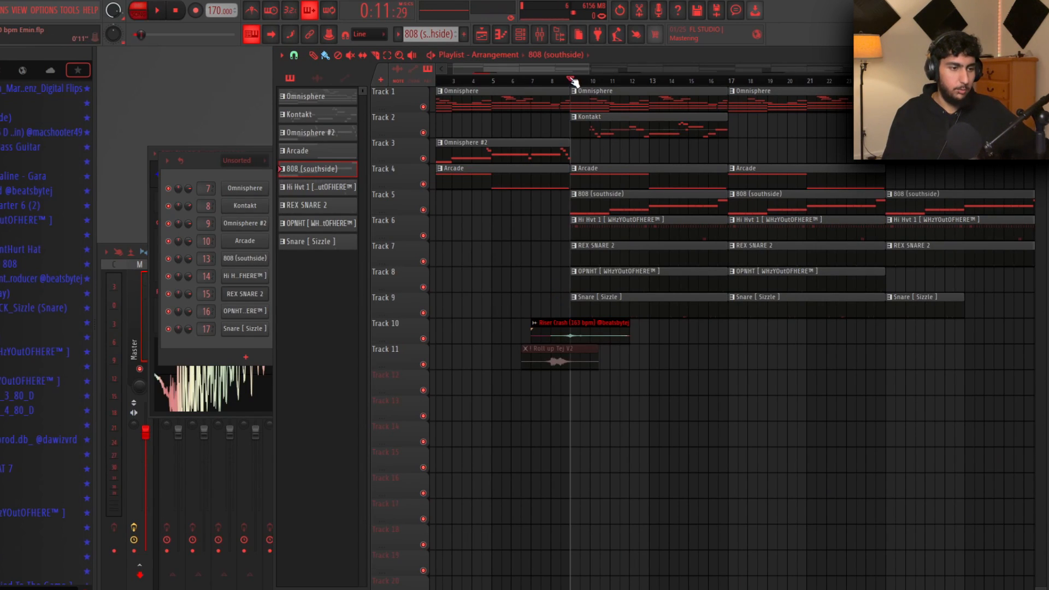
Solo playlist track 5 and unmute tracks 6 through 9
{"action": "left_click", "coordinate": [423, 210], "text": "ctrl"}
{"action": "left_click", "coordinate": [423, 235]}
{"action": "left_click", "coordinate": [423, 261]}
{"action": "left_click", "coordinate": [424, 286]}
{"action": "left_click", "coordinate": [423, 313]}
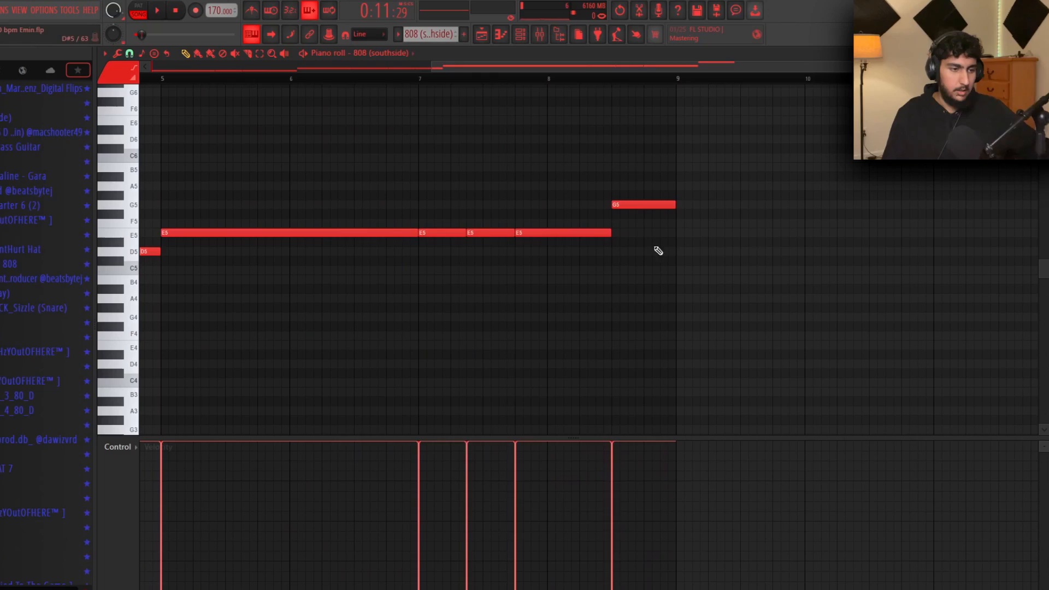
Replace the old G5 note with a new G5 halfway through bar 8
{"action": "left_click_drag", "start_coordinate": [746, 255], "coordinate": [469, 117]}
{"action": "left_click", "coordinate": [503, 120], "text": "ctrl"}
{"action": "left_click_drag", "start_coordinate": [436, 81], "coordinate": [680, 85]}
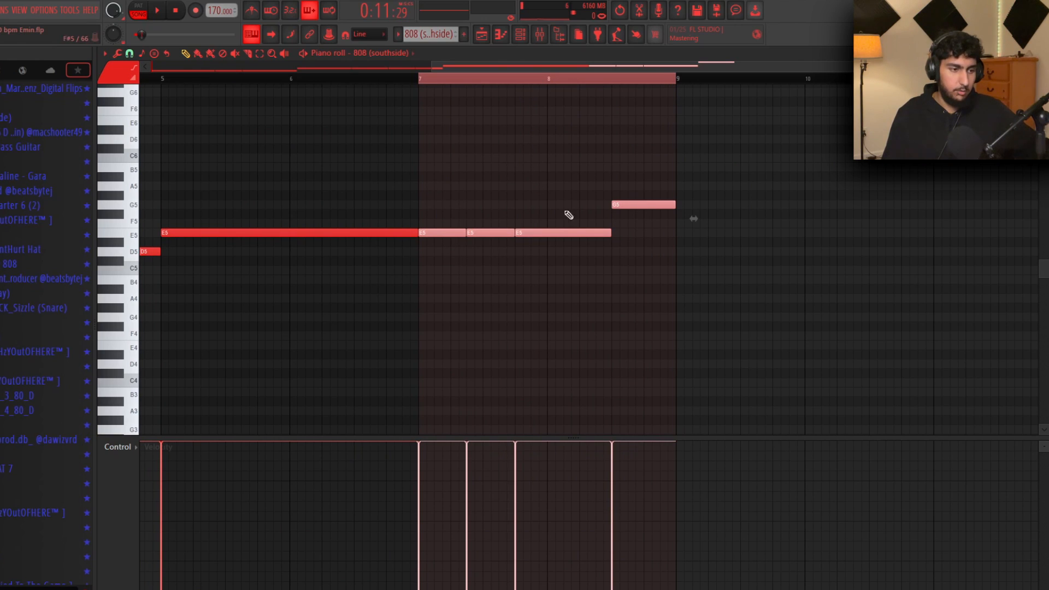
{"action": "left_click", "coordinate": [663, 231]}
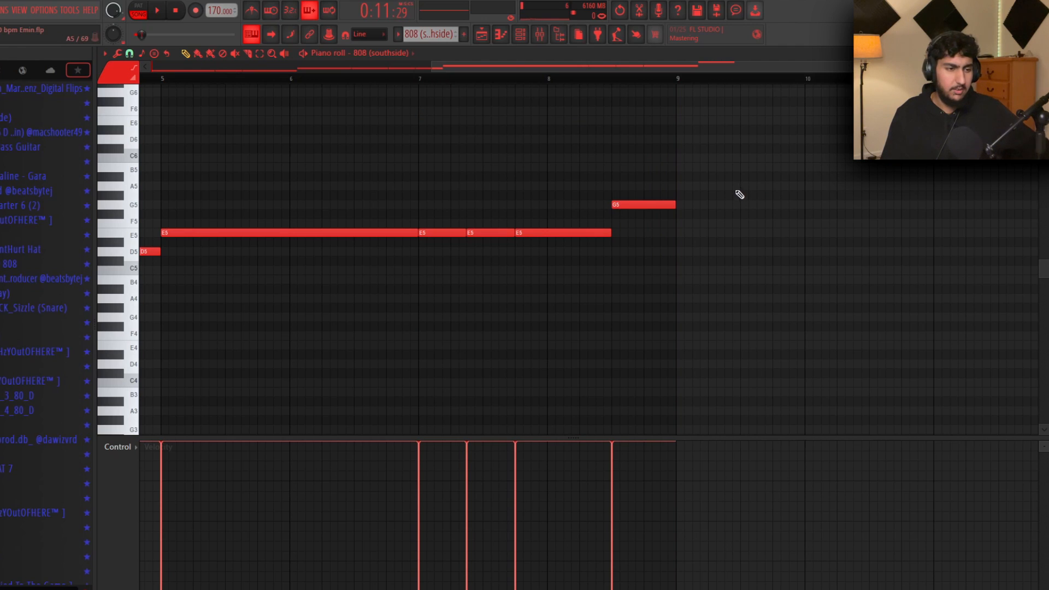
{"action": "left_click", "coordinate": [640, 205], "text": "ctrl"}
{"action": "scroll", "coordinate": [673, 273], "scroll_direction": "down", "scroll_amount": 3}
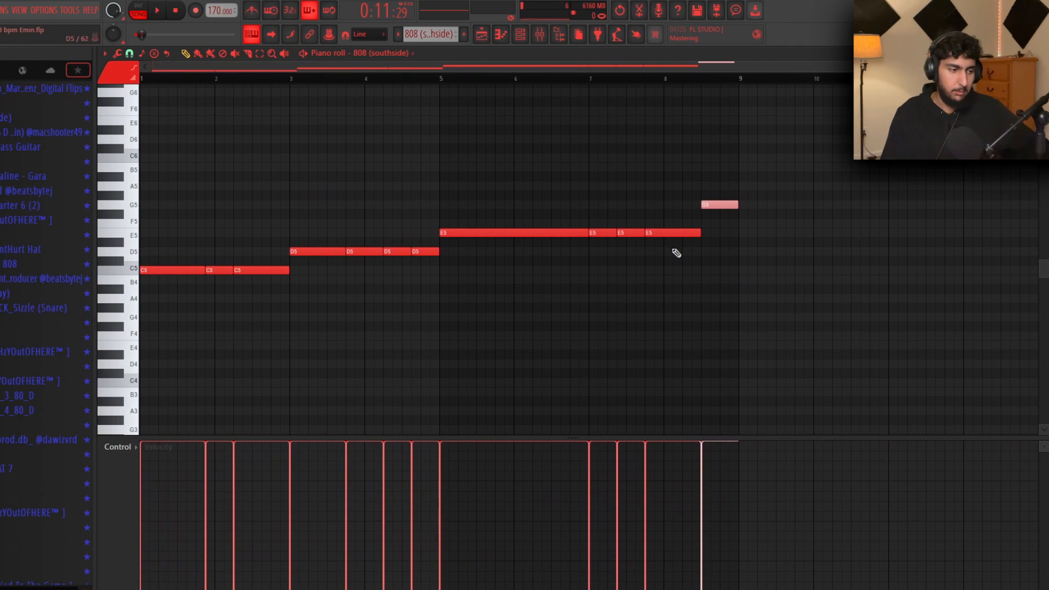
{"action": "key", "text": "Delete"}
{"action": "scroll", "coordinate": [675, 211], "scroll_direction": "up", "scroll_amount": 4}
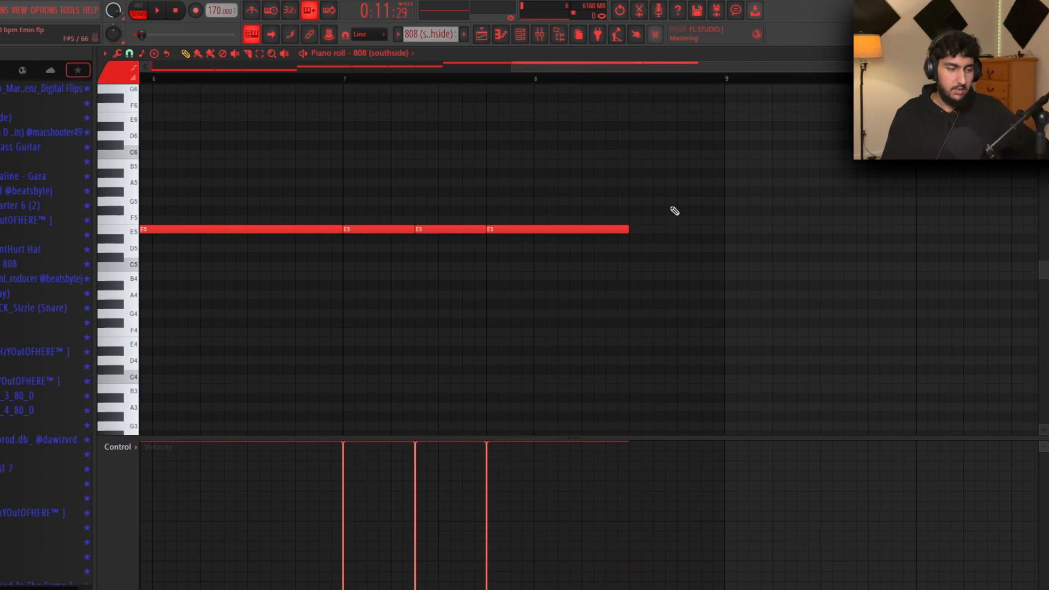
{"action": "left_click", "coordinate": [538, 202]}
{"action": "right_click", "coordinate": [554, 200]}
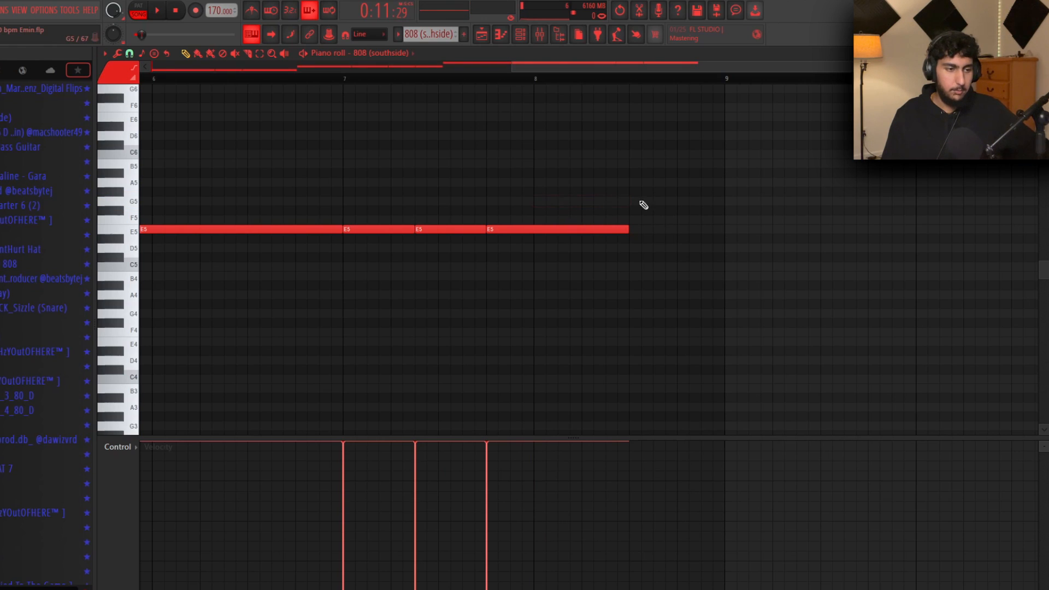
{"action": "left_click", "coordinate": [636, 203]}
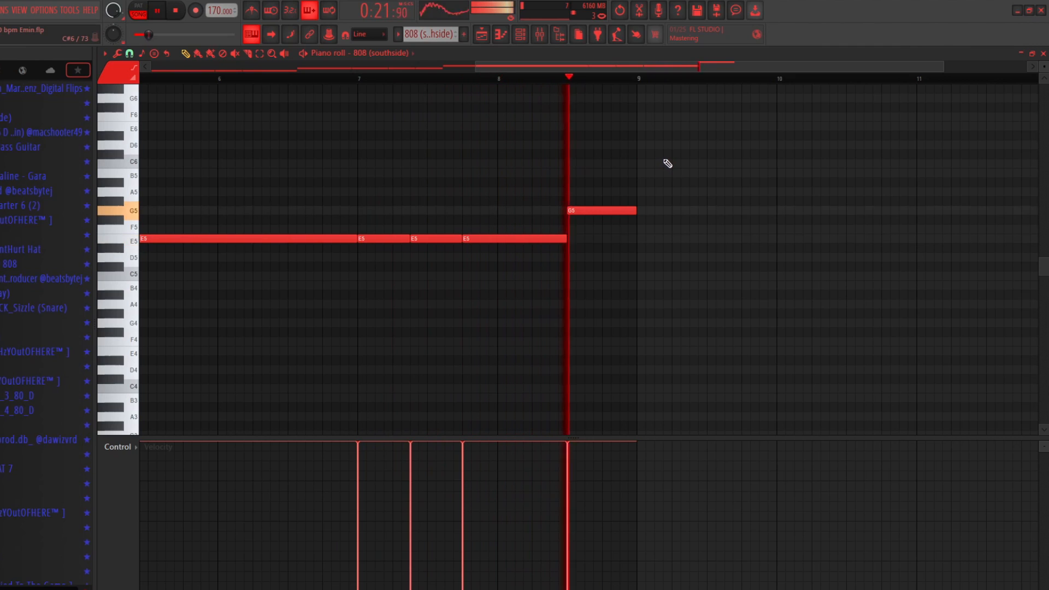
{"action": "key", "text": "space"}
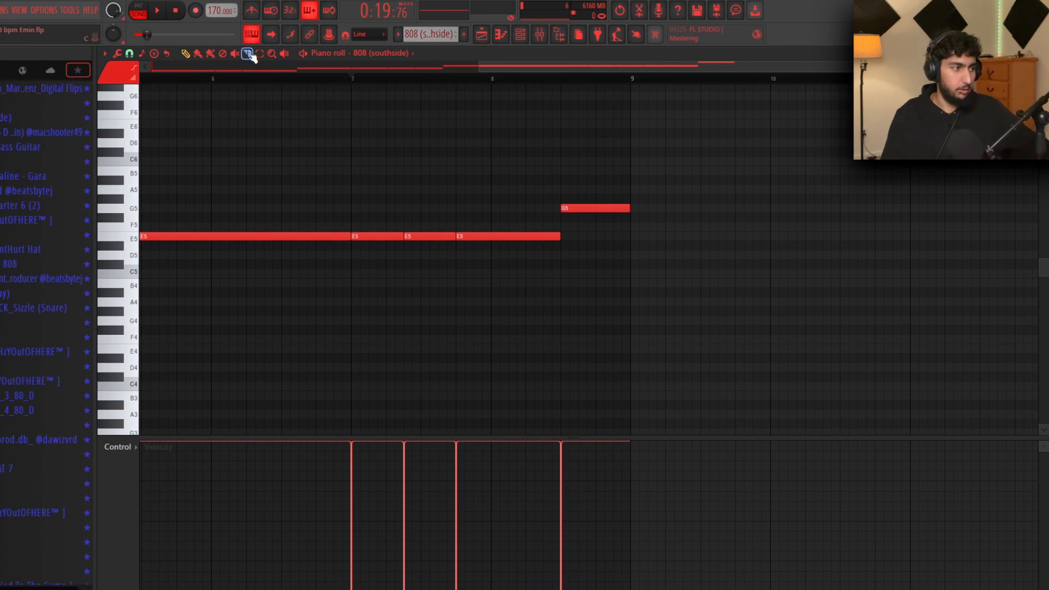
Slice the G5 note into three quick hits and preview the pattern around bar 7
{"action": "scroll", "coordinate": [634, 196], "scroll_direction": "up", "scroll_amount": 3}
{"action": "mouse_move", "coordinate": [558, 201]}
{"action": "left_mouse_down"}
{"action": "mouse_move", "coordinate": [560, 214]}
{"action": "mouse_move", "coordinate": [616, 217]}
{"action": "left_mouse_up"}
{"action": "left_click_drag", "start_coordinate": [685, 177], "coordinate": [473, 221]}
{"action": "left_click", "coordinate": [642, 162], "text": "ctrl"}
{"action": "left_click_drag", "start_coordinate": [696, 214], "coordinate": [750, 208]}
{"action": "scroll", "coordinate": [750, 208], "scroll_direction": "down", "scroll_amount": 2}
{"action": "left_click_drag", "start_coordinate": [794, 165], "coordinate": [742, 179]}
{"action": "scroll", "coordinate": [742, 179], "scroll_direction": "down", "scroll_amount": 2}
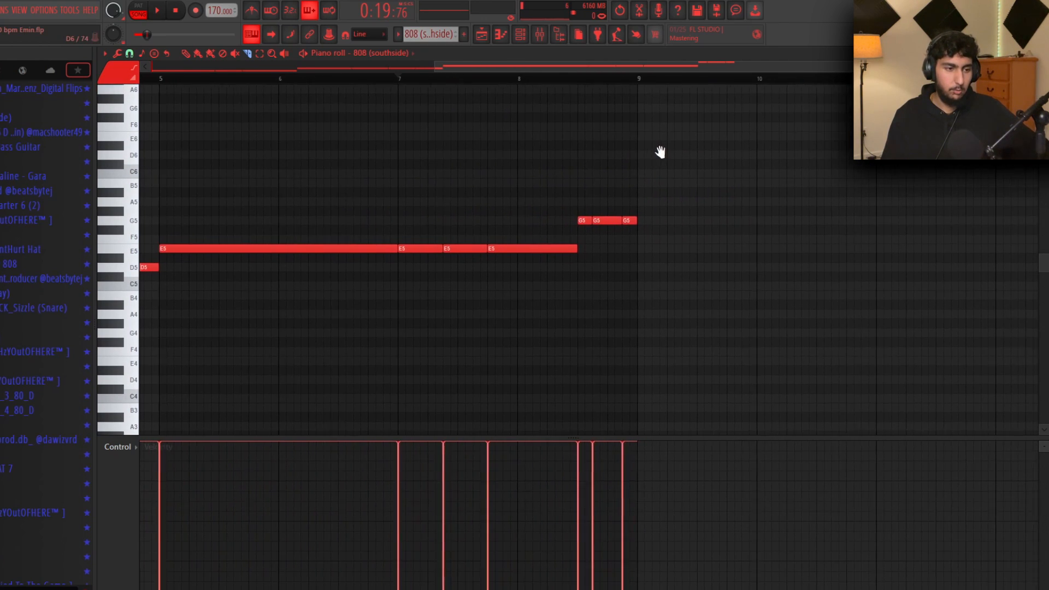
{"action": "key", "text": "space"}
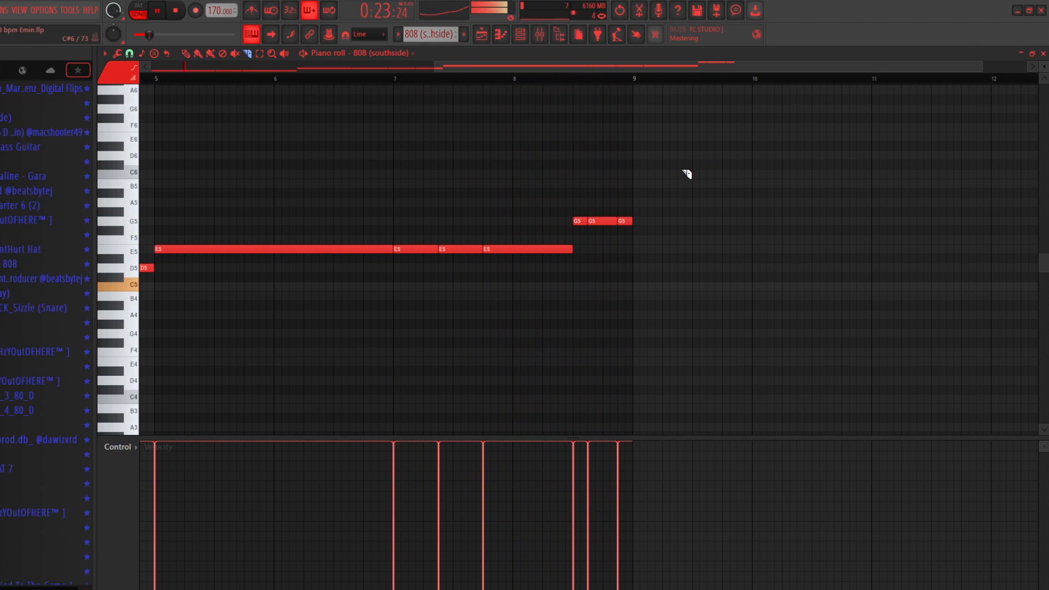
{"action": "key", "text": "space"}
Redraw the middle G5 hit, then select the snare clip on Track 8 in the playlist
{"action": "scroll", "coordinate": [614, 196], "scroll_direction": "up", "scroll_amount": 3}
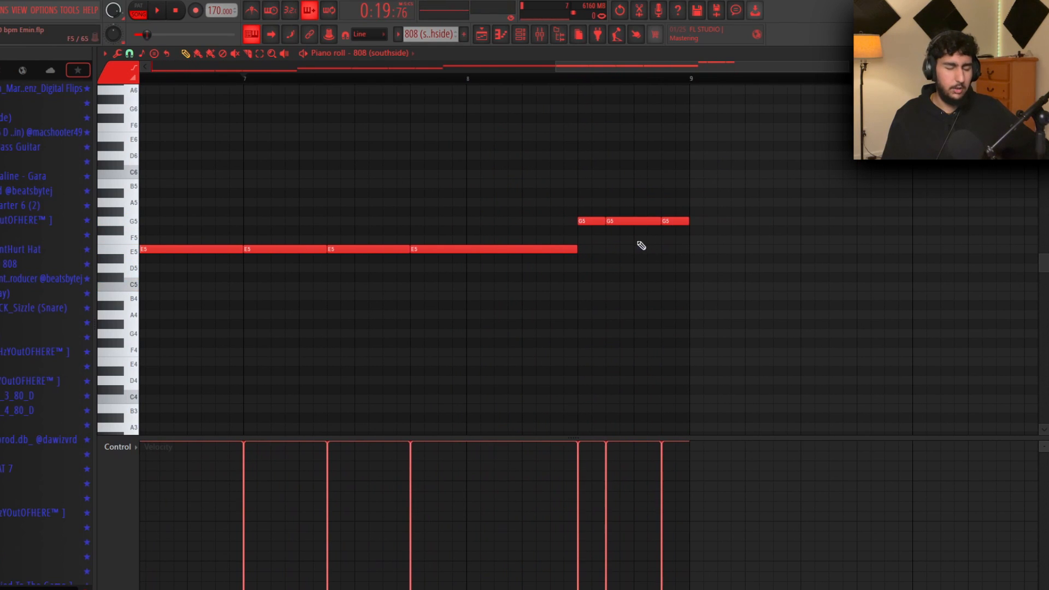
{"action": "right_click", "coordinate": [630, 221]}
{"action": "left_click", "coordinate": [607, 221]}
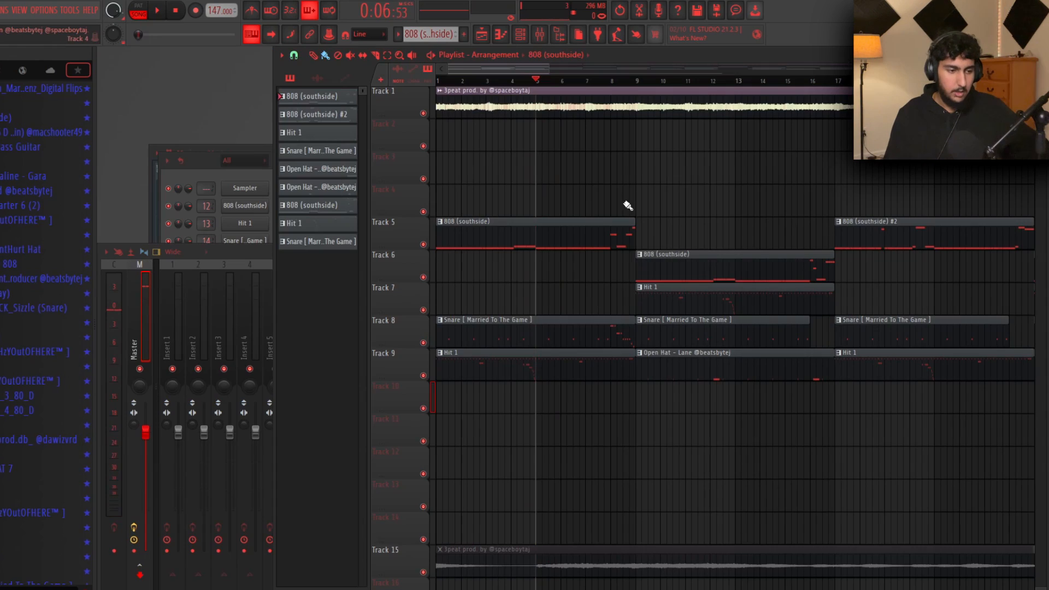
{"action": "left_click", "coordinate": [594, 361]}
{"action": "left_click_drag", "start_coordinate": [593, 361], "coordinate": [608, 235]}
{"action": "left_click", "coordinate": [663, 235], "text": "ctrl"}
{"action": "mouse_move", "coordinate": [613, 335]}
{"action": "left_mouse_down"}
{"action": "mouse_move", "coordinate": [612, 358]}
{"action": "mouse_move", "coordinate": [614, 339]}
{"action": "left_mouse_up"}
{"action": "double_click", "coordinate": [613, 228]}
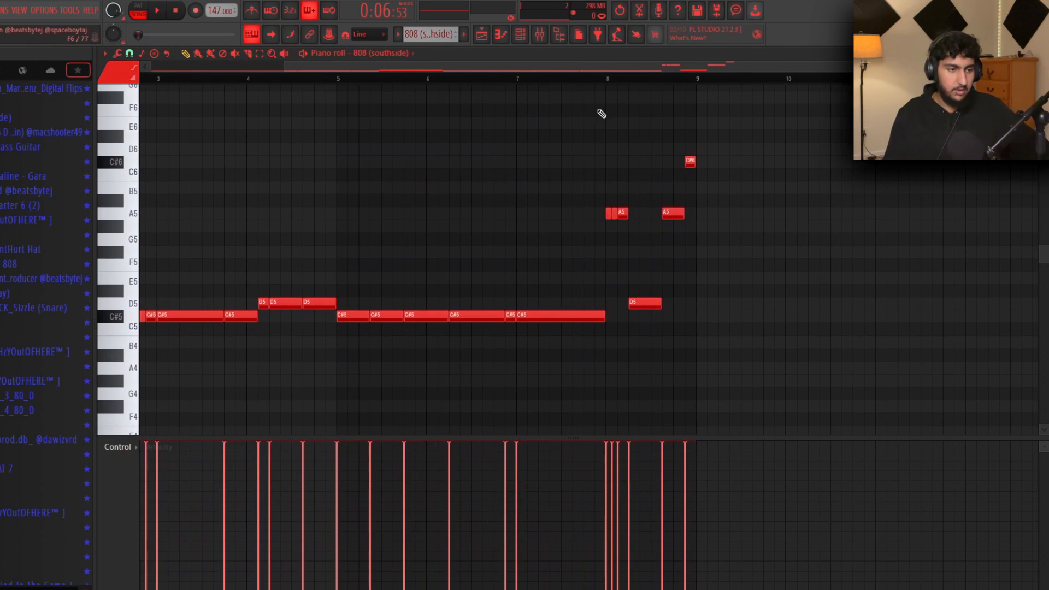
{"action": "left_click", "coordinate": [604, 80]}
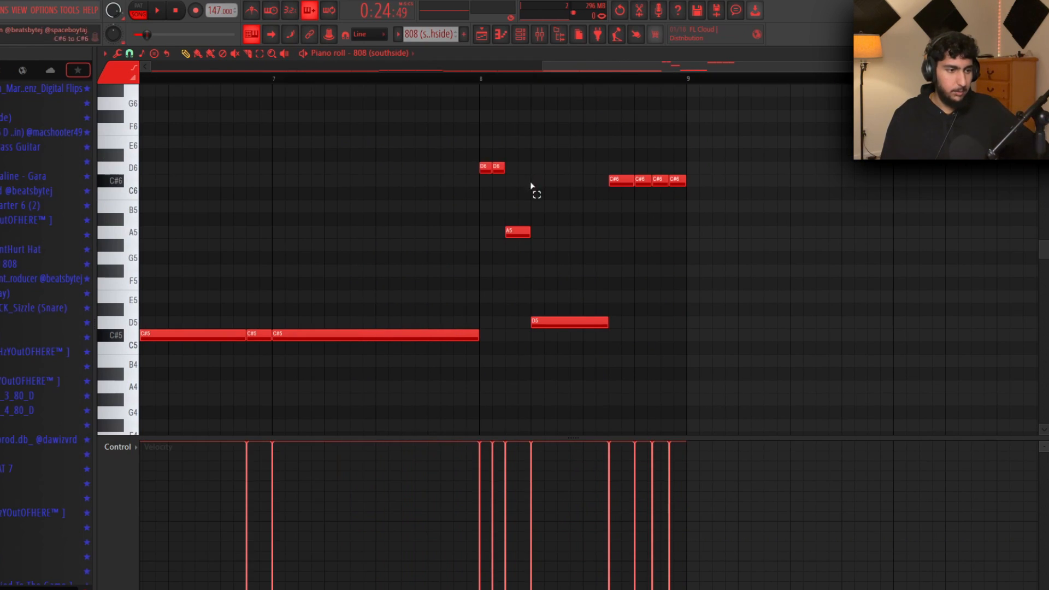
{"action": "left_click_drag", "start_coordinate": [721, 353], "coordinate": [488, 154]}
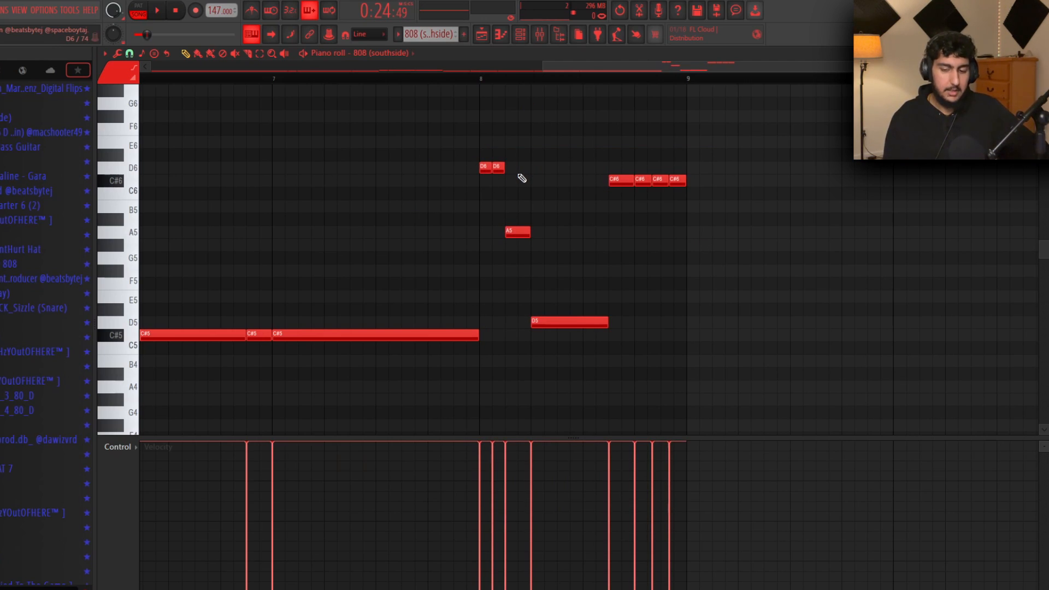
{"action": "left_click", "coordinate": [690, 334]}
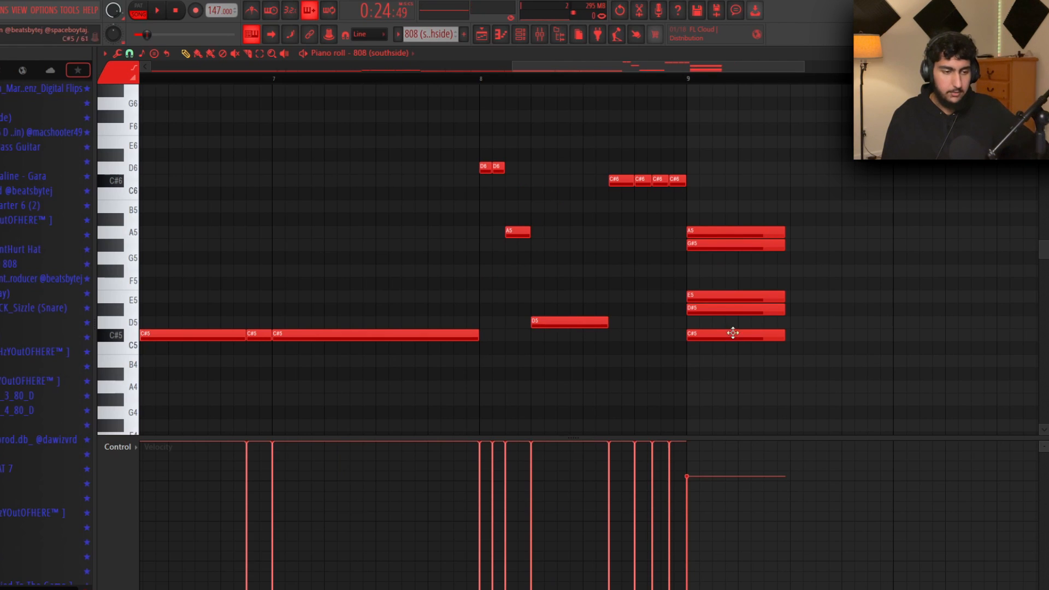
{"action": "left_click_drag", "start_coordinate": [845, 189], "coordinate": [738, 180]}
{"action": "scroll", "coordinate": [581, 262], "scroll_direction": "up", "scroll_amount": 2}
{"action": "left_click_drag", "start_coordinate": [717, 382], "coordinate": [642, 221]}
{"action": "left_click", "coordinate": [776, 272], "text": "ctrl"}
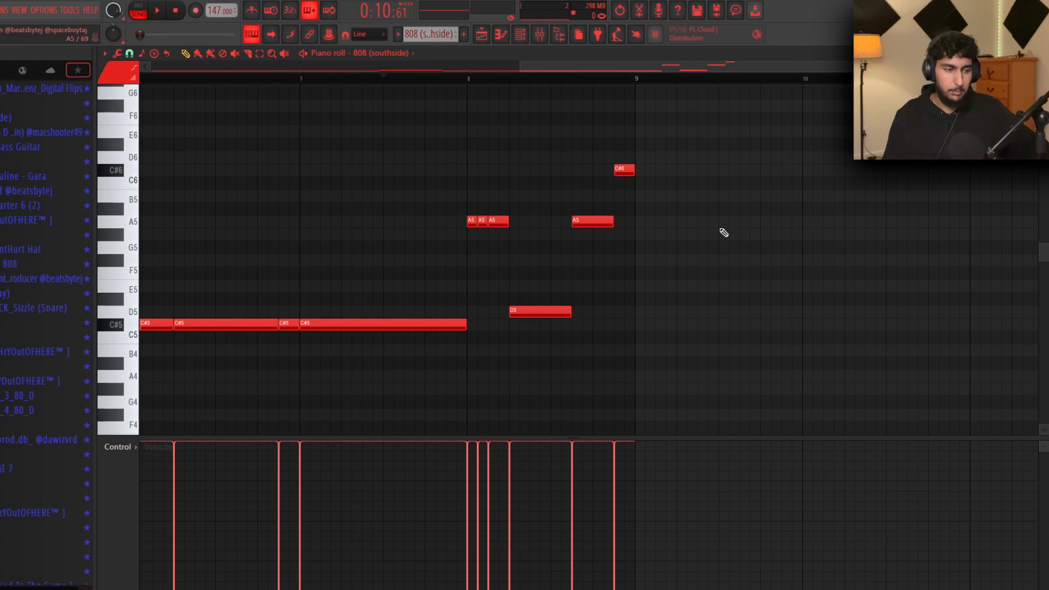
{"action": "left_click_drag", "start_coordinate": [718, 252], "coordinate": [411, 126], "text": "ctrl"}
{"action": "left_click", "coordinate": [575, 154], "text": "ctrl"}
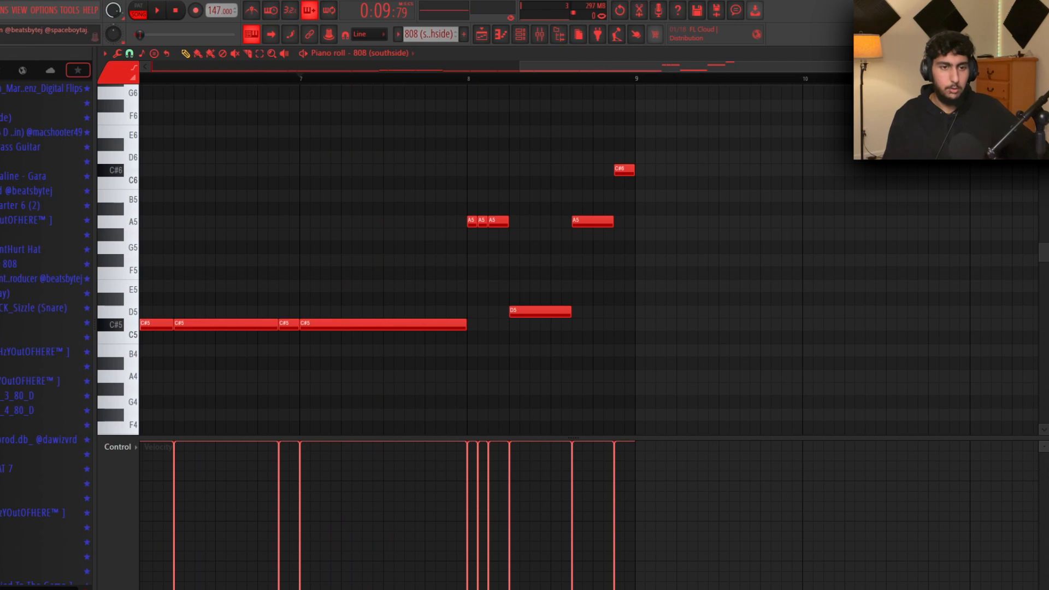
{"action": "left_click", "coordinate": [1041, 53]}
{"action": "key", "text": "F7"}
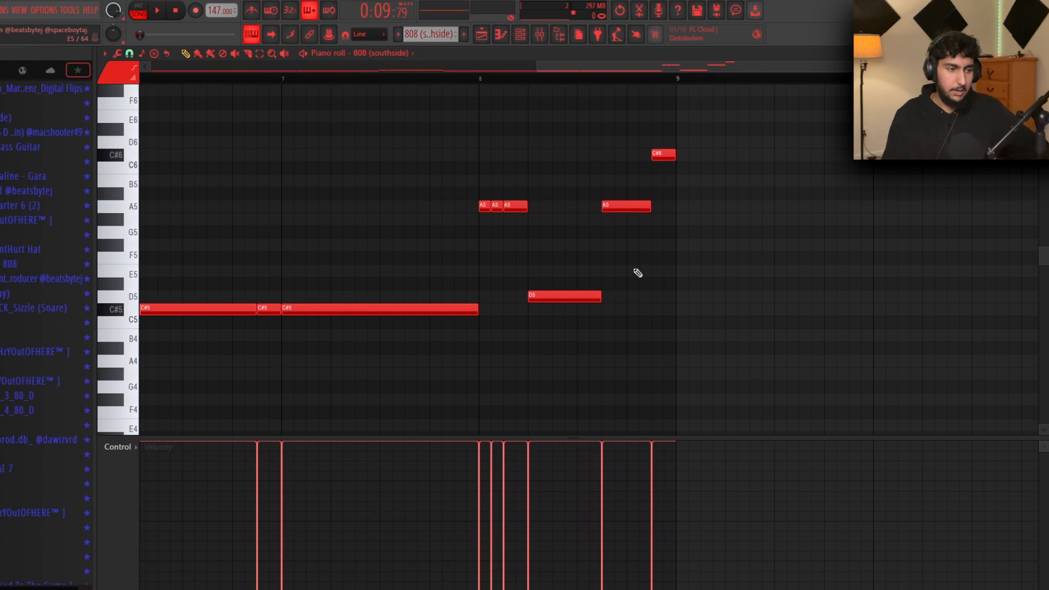
{"action": "scroll", "coordinate": [645, 274], "scroll_direction": "right", "scroll_amount": 1}
{"action": "left_click_drag", "start_coordinate": [710, 336], "coordinate": [436, 155]}
{"action": "left_click_drag", "start_coordinate": [759, 311], "coordinate": [511, 161]}
{"action": "left_click", "coordinate": [764, 296], "text": "ctrl"}
{"action": "left_click_drag", "start_coordinate": [736, 297], "coordinate": [596, 226]}
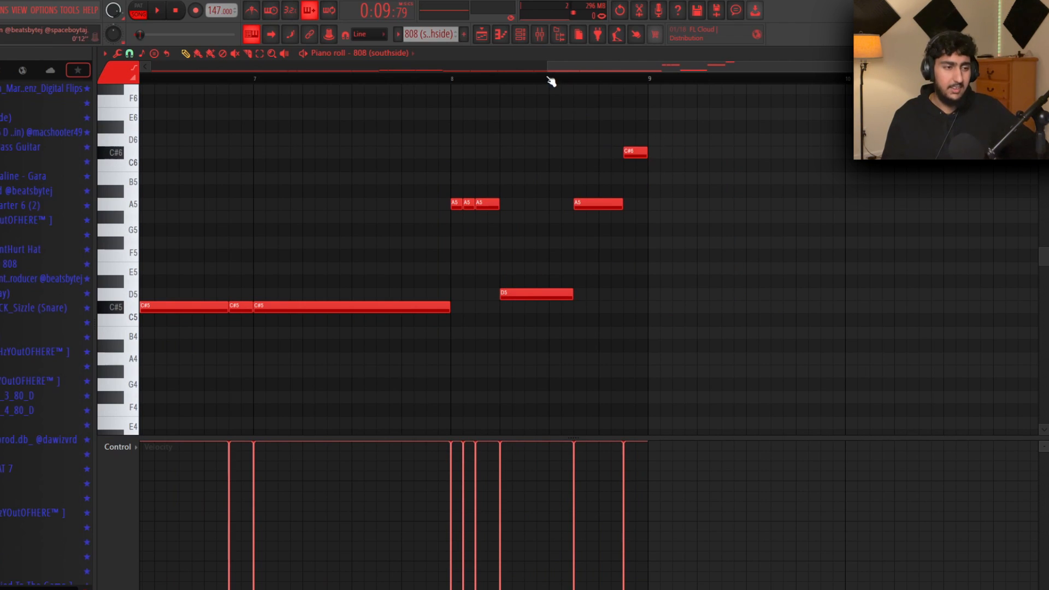
{"action": "left_click_drag", "start_coordinate": [549, 80], "coordinate": [648, 80]}
{"action": "left_click_drag", "start_coordinate": [554, 84], "coordinate": [451, 82]}
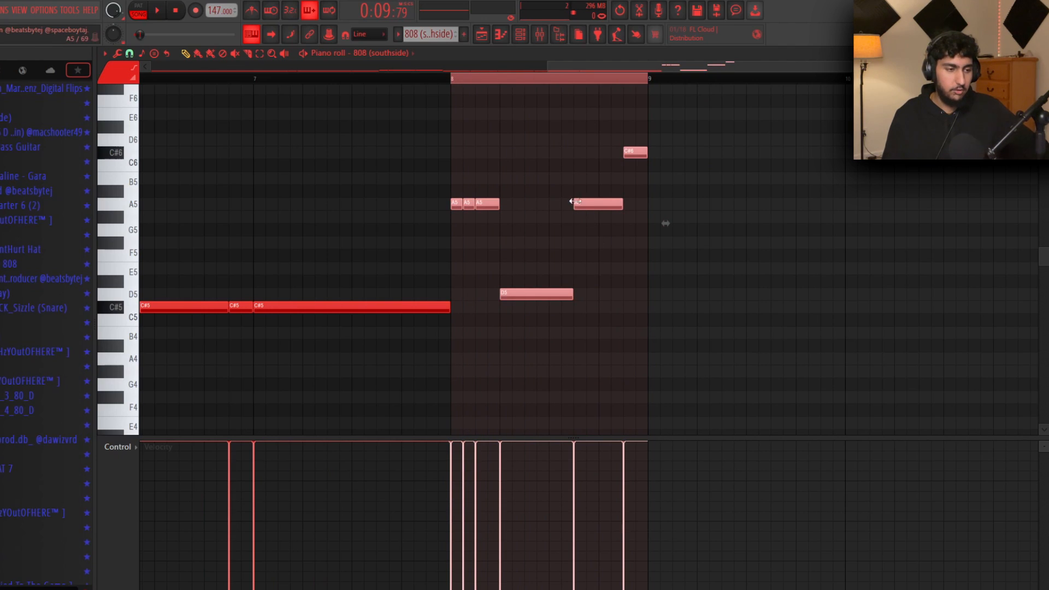
Play back the reworked 808 ending of two D6 hits, A5 and D5
{"action": "left_click", "coordinate": [597, 276], "text": "ctrl"}
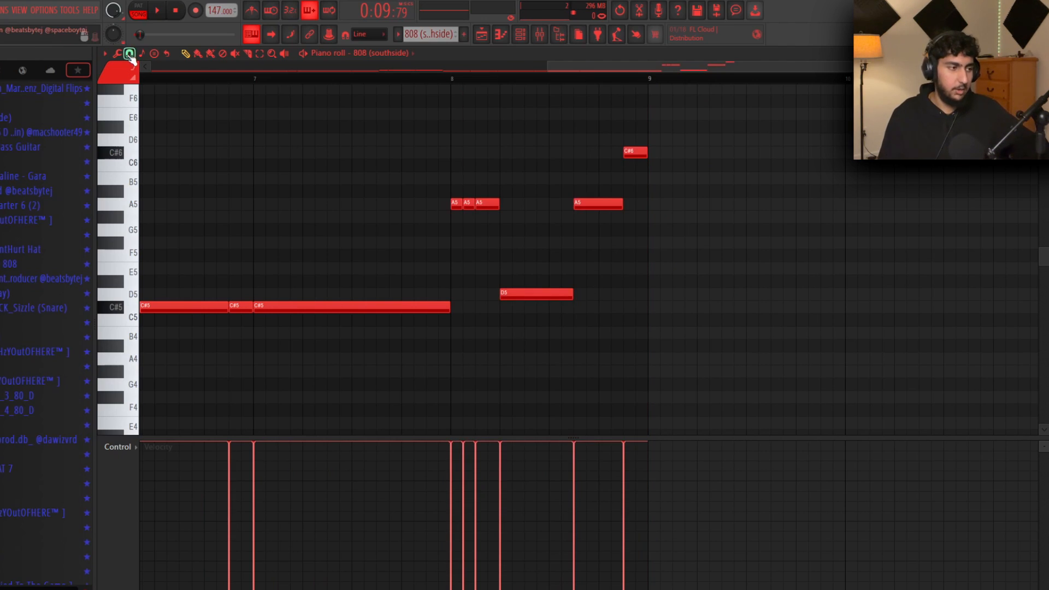
{"action": "left_click", "coordinate": [129, 54]}
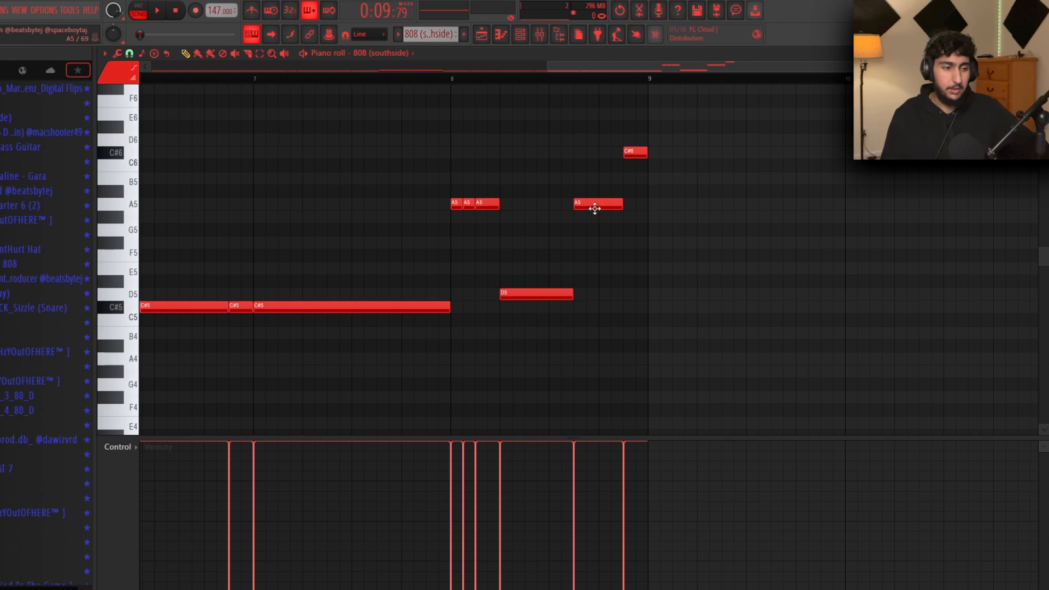
{"action": "scroll", "coordinate": [611, 127], "scroll_direction": "down", "scroll_amount": 1}
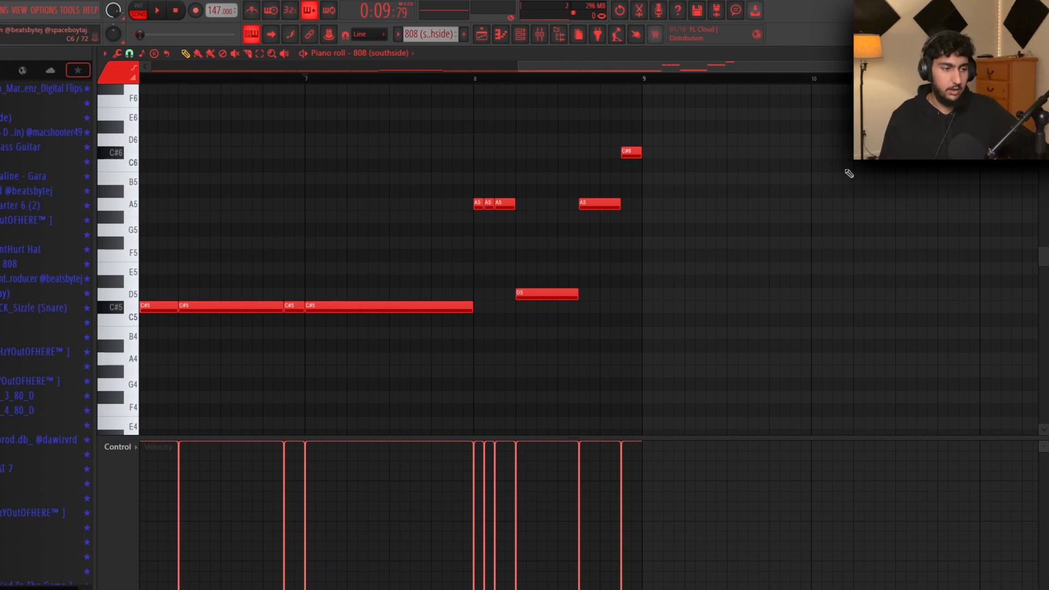
{"action": "scroll", "coordinate": [762, 260], "scroll_direction": "up", "scroll_amount": 1}
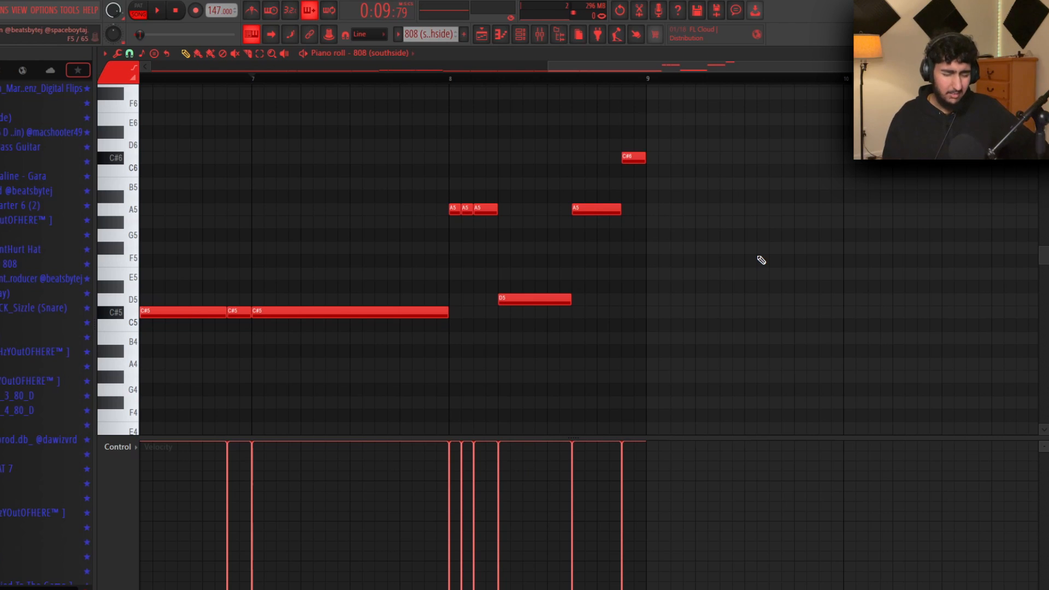
{"action": "key", "text": "space"}
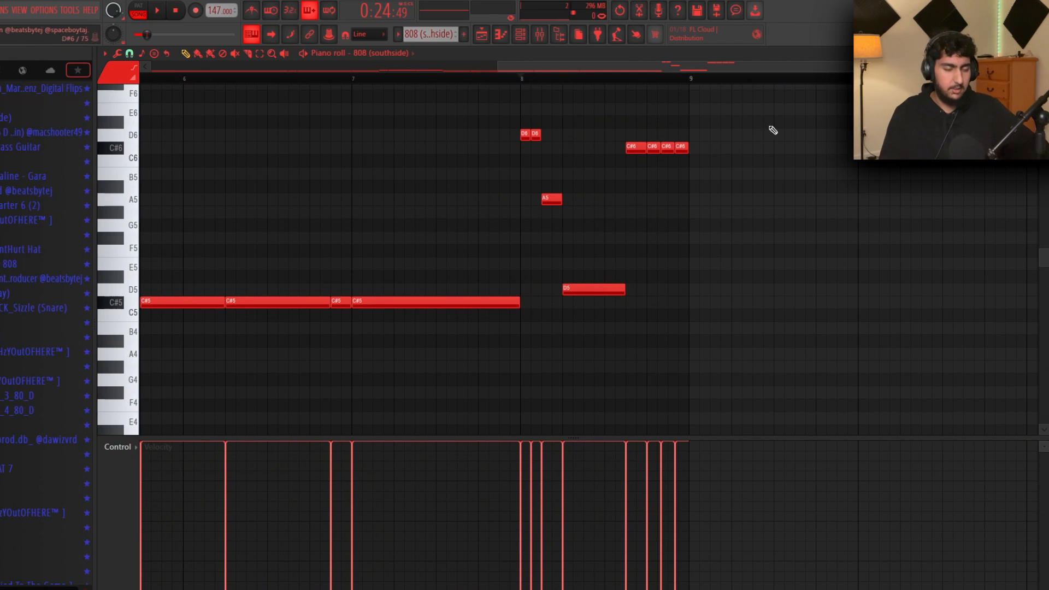
{"action": "key", "text": "space"}
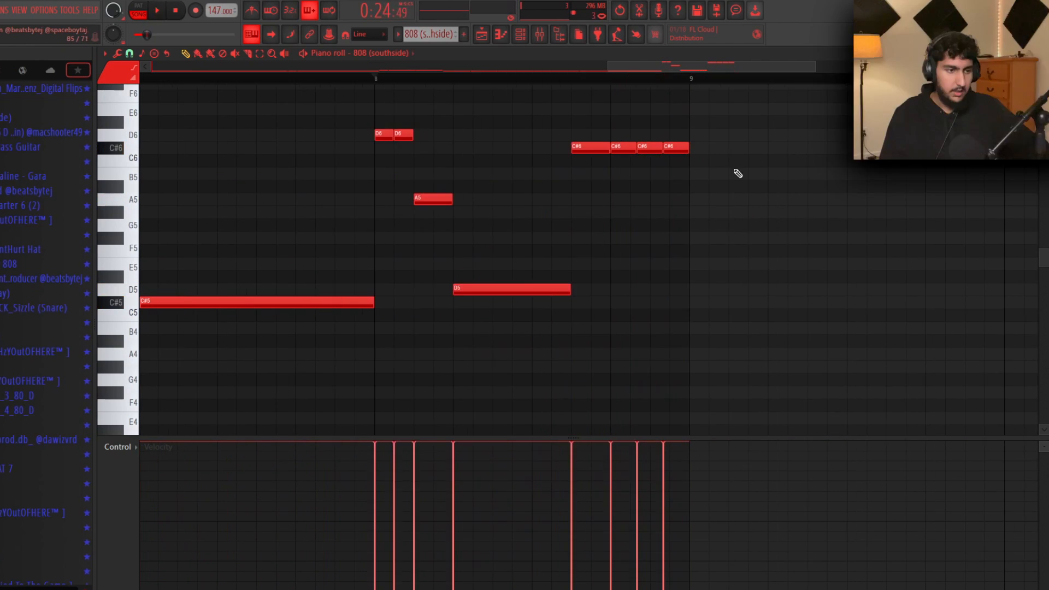
Set the piano roll snap to 1/3 beat and adjust the four quick C#6 notes
{"action": "left_click_drag", "start_coordinate": [732, 176], "coordinate": [610, 141]}
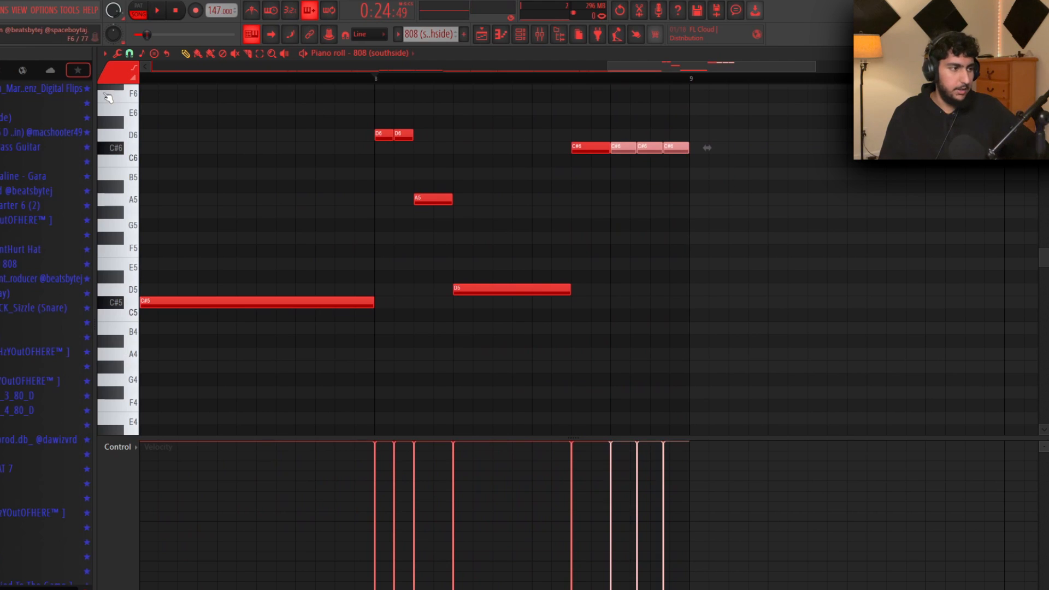
{"action": "left_click", "coordinate": [129, 55]}
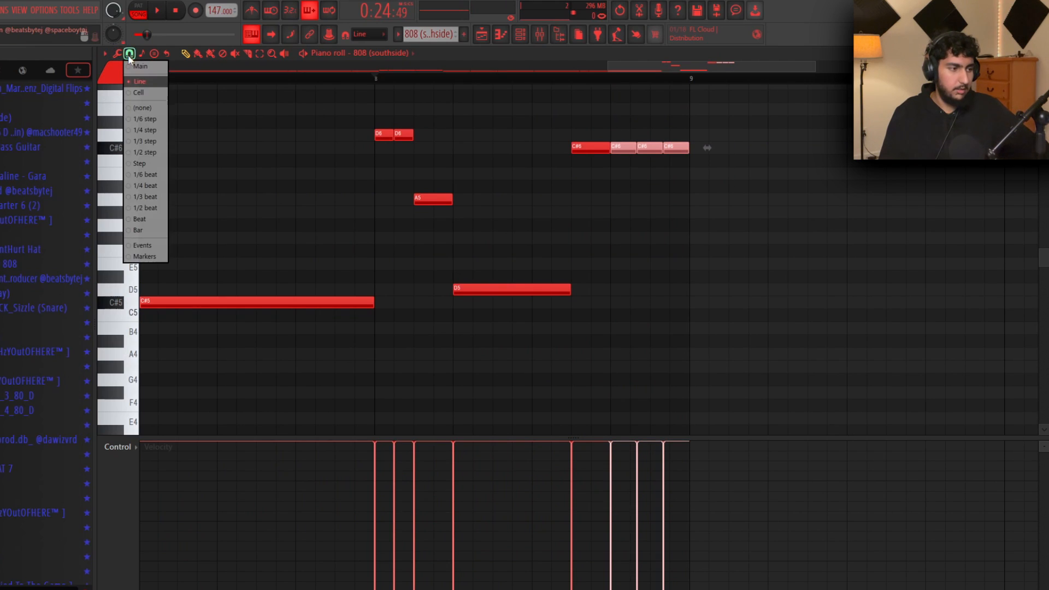
{"action": "left_click", "coordinate": [147, 201]}
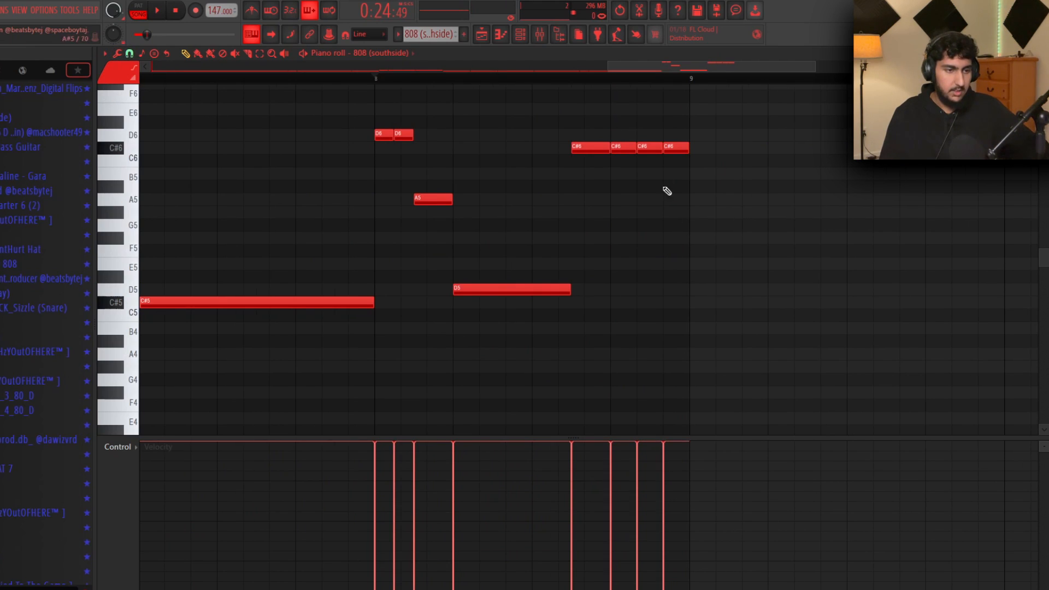
{"action": "left_click_drag", "start_coordinate": [717, 180], "coordinate": [638, 143]}
{"action": "left_click", "coordinate": [719, 238], "text": "ctrl"}
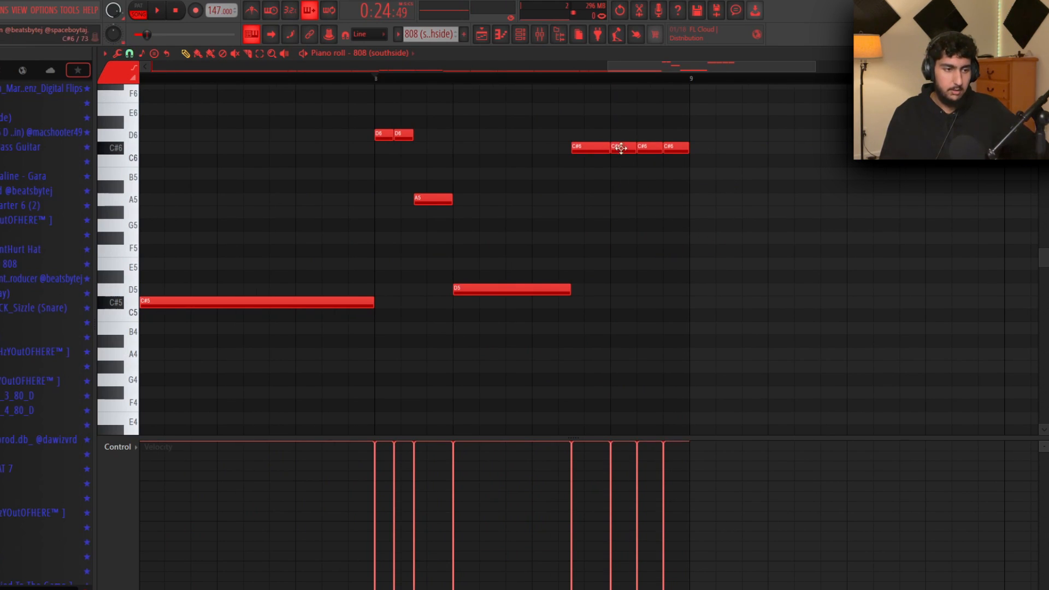
{"action": "left_click_drag", "start_coordinate": [596, 310], "coordinate": [410, 103]}
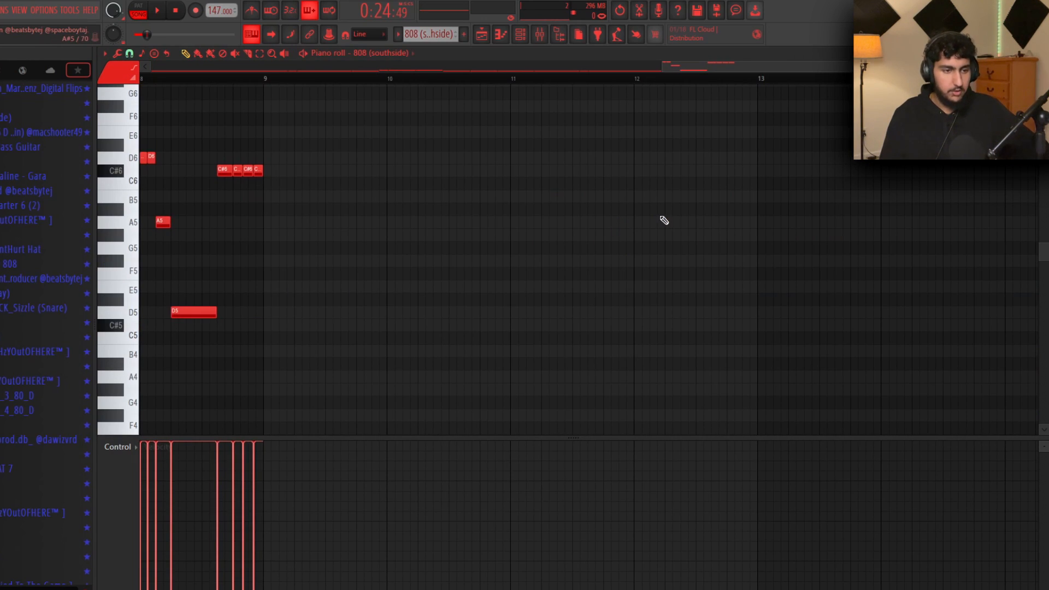
{"action": "scroll", "coordinate": [664, 221], "scroll_direction": "down", "scroll_amount": 2}
{"action": "scroll", "coordinate": [686, 233], "scroll_direction": "up", "scroll_amount": 3}
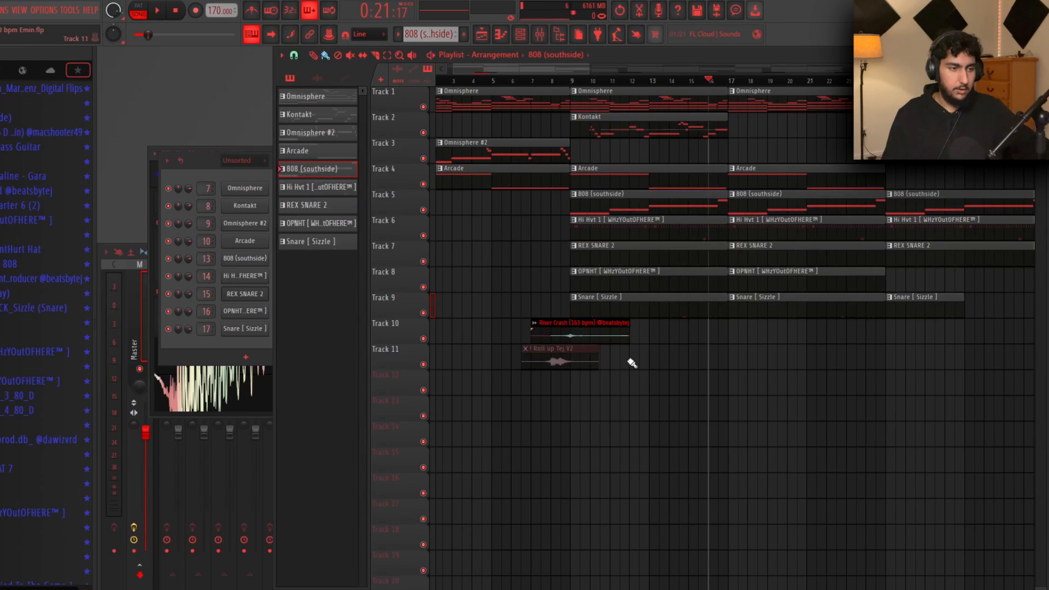
{"action": "scroll", "coordinate": [627, 363], "scroll_direction": "up", "scroll_amount": 2}
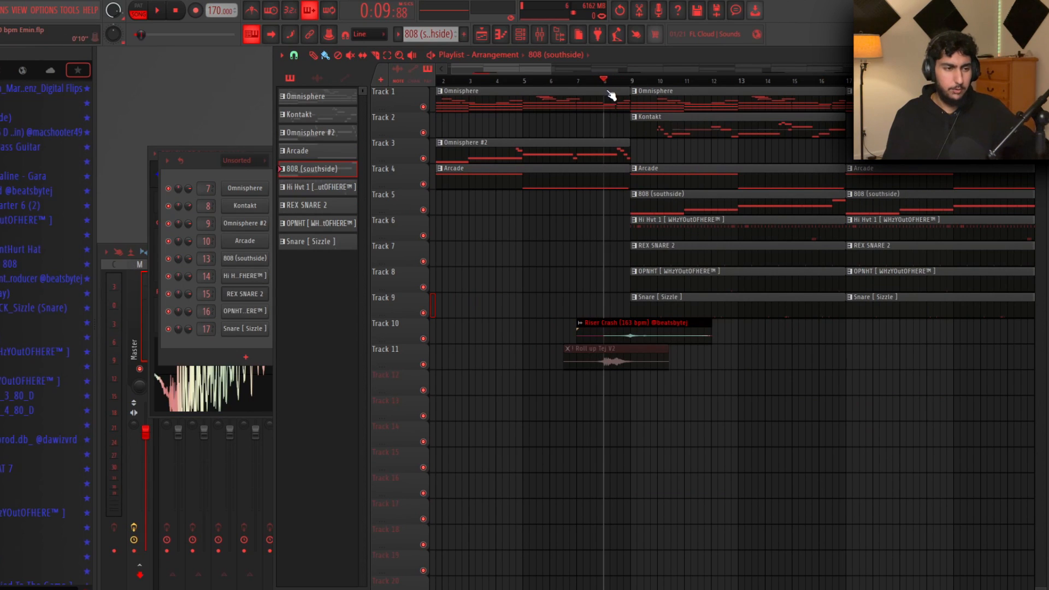
Cut the hi-hat, OPNHT and snare clips just before bar 17
{"action": "scroll", "coordinate": [732, 389], "scroll_direction": "up", "scroll_amount": 3}
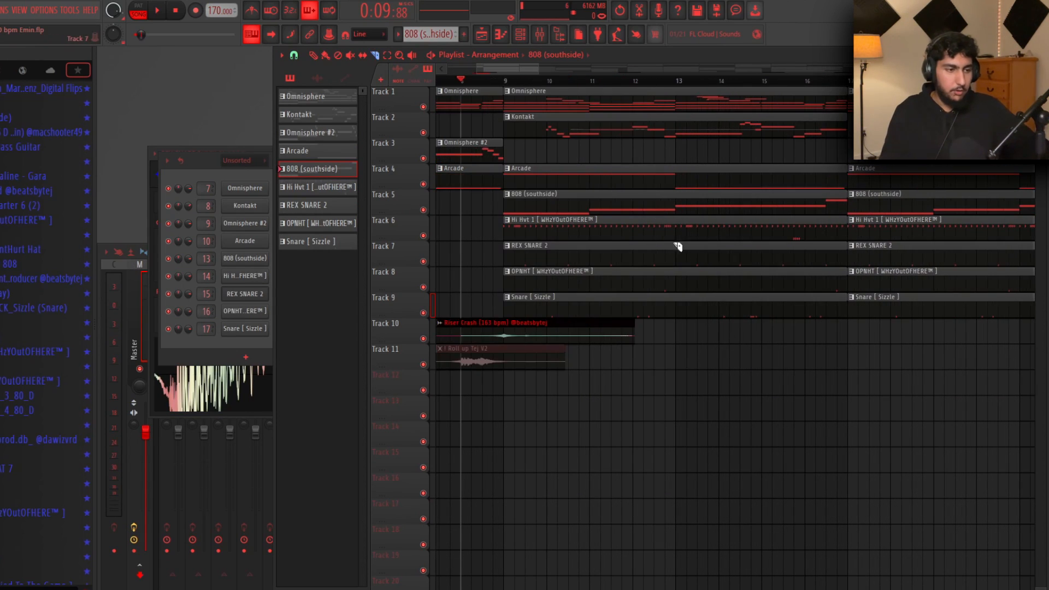
{"action": "scroll", "coordinate": [756, 337], "scroll_direction": "up", "scroll_amount": 4}
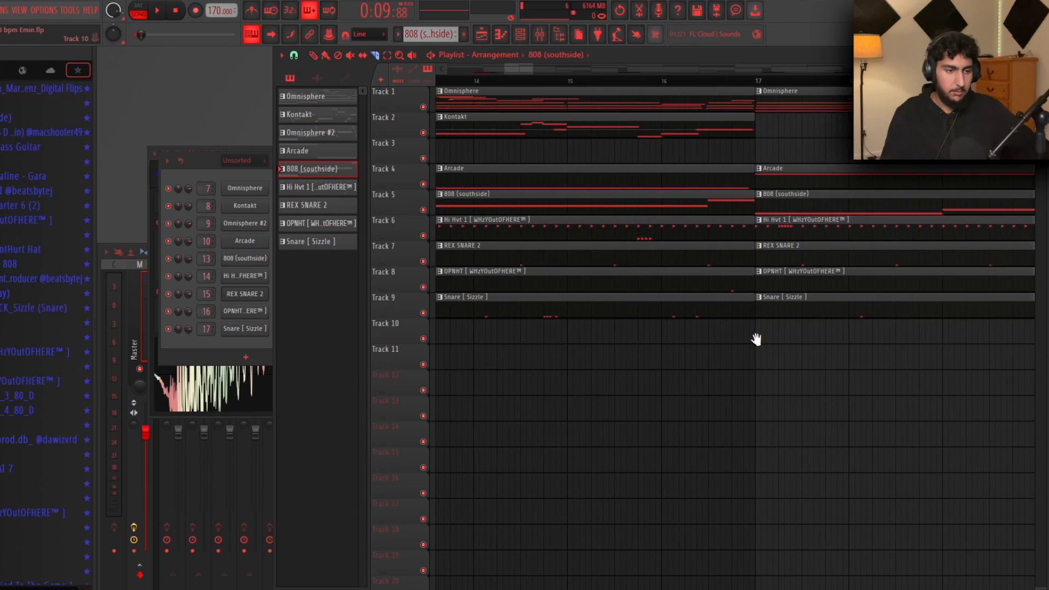
{"action": "right_click", "coordinate": [691, 234]}
{"action": "right_click", "coordinate": [693, 287]}
{"action": "right_click", "coordinate": [692, 301]}
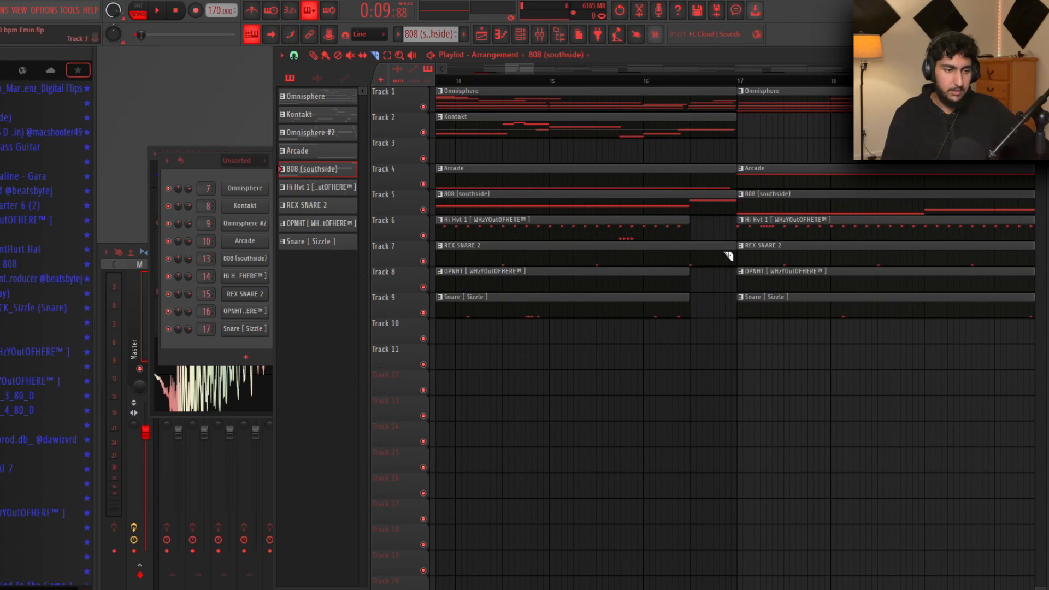
Play the transition into bar 17 to hear the new drum gap
{"action": "left_click", "coordinate": [623, 82]}
{"action": "key", "text": "space"}
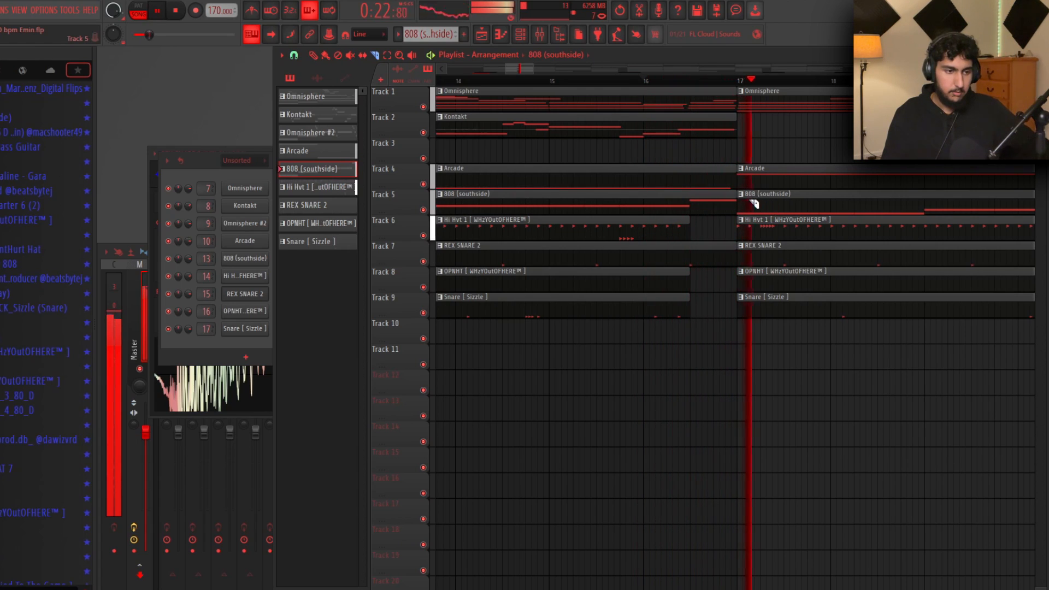
{"action": "key", "text": "space"}
{"action": "scroll", "coordinate": [820, 353], "scroll_direction": "down", "scroll_amount": 2}
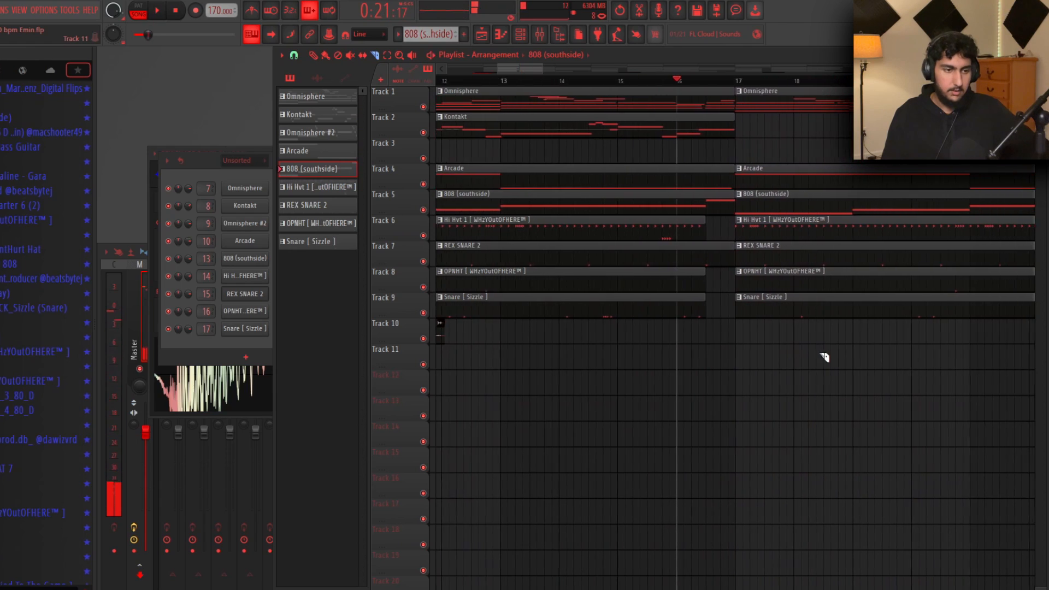
{"action": "scroll", "coordinate": [820, 352], "scroll_direction": "down", "scroll_amount": 3}
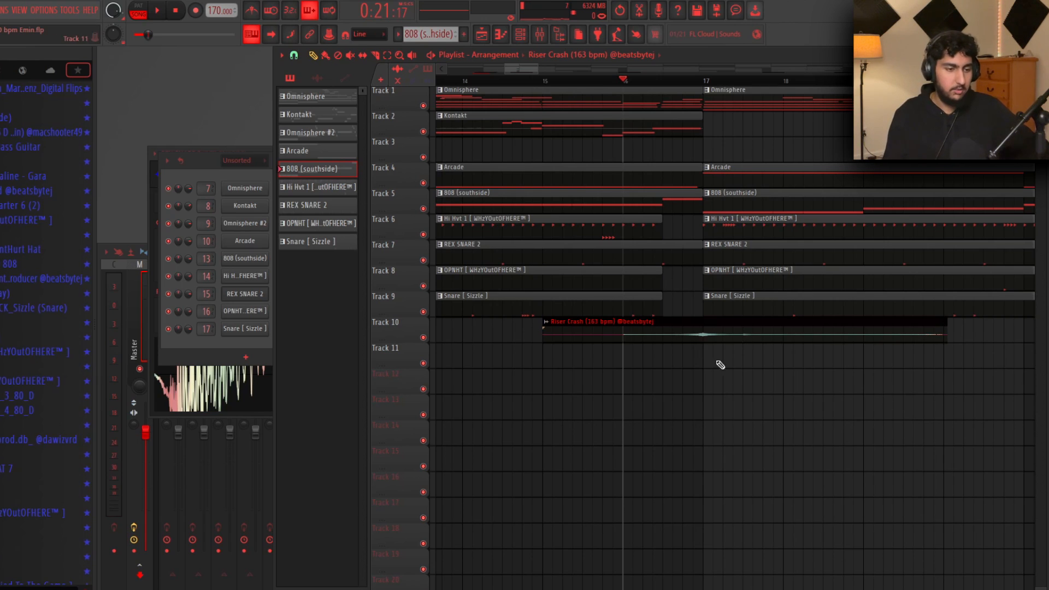
Across the whole song, marquee-select the Tracks 6–9 drum clips at section breaks, including bars 41–70
{"action": "scroll", "coordinate": [814, 294], "scroll_direction": "down", "scroll_amount": 2}
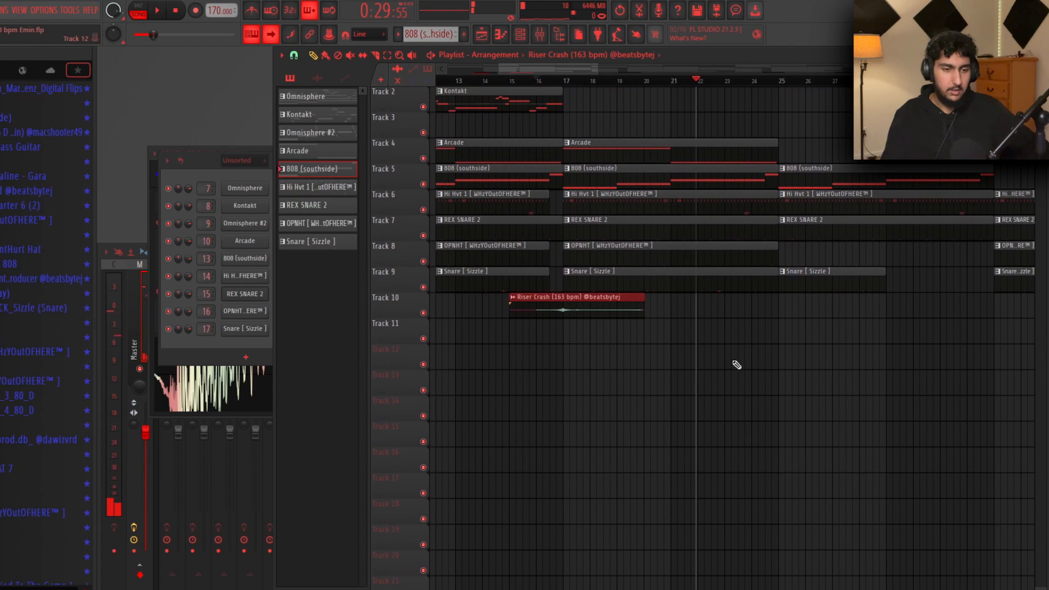
{"action": "left_click_drag", "start_coordinate": [970, 342], "coordinate": [755, 363]}
{"action": "scroll", "coordinate": [897, 362], "scroll_direction": "down", "scroll_amount": 3}
{"action": "left_click_drag", "start_coordinate": [897, 362], "coordinate": [852, 379]}
{"action": "scroll", "coordinate": [760, 339], "scroll_direction": "down", "scroll_amount": 4}
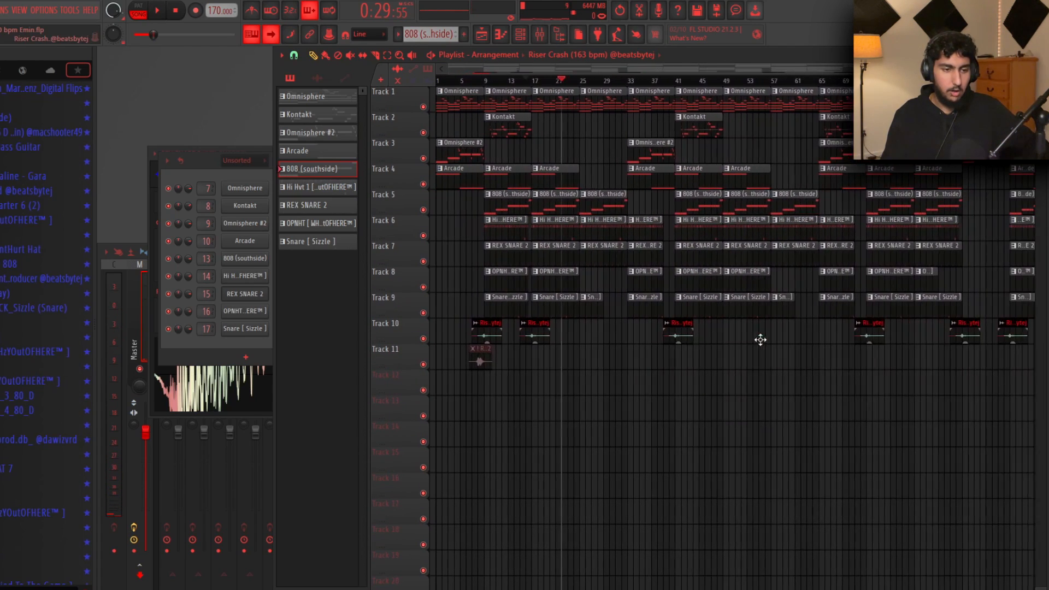
{"action": "left_click_drag", "start_coordinate": [996, 312], "coordinate": [908, 356]}
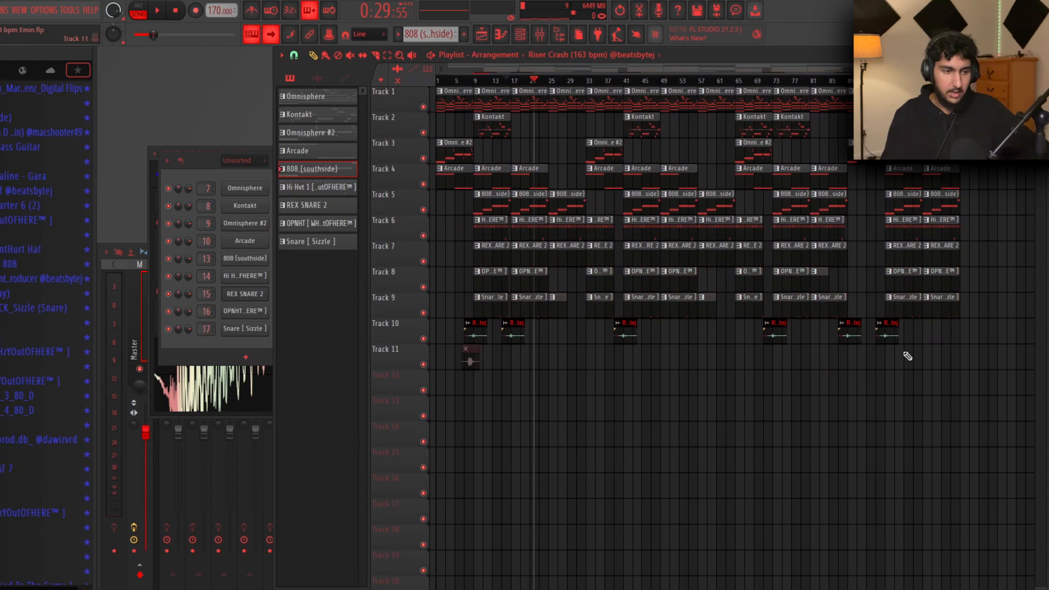
{"action": "left_click_drag", "start_coordinate": [603, 216], "coordinate": [604, 284]}
{"action": "left_click_drag", "start_coordinate": [637, 235], "coordinate": [757, 328]}
{"action": "left_click", "coordinate": [871, 225], "text": "ctrl"}
{"action": "left_click_drag", "start_coordinate": [873, 235], "coordinate": [869, 294]}
{"action": "left_click_drag", "start_coordinate": [767, 220], "coordinate": [779, 324]}
{"action": "left_click", "coordinate": [810, 424], "text": "ctrl"}
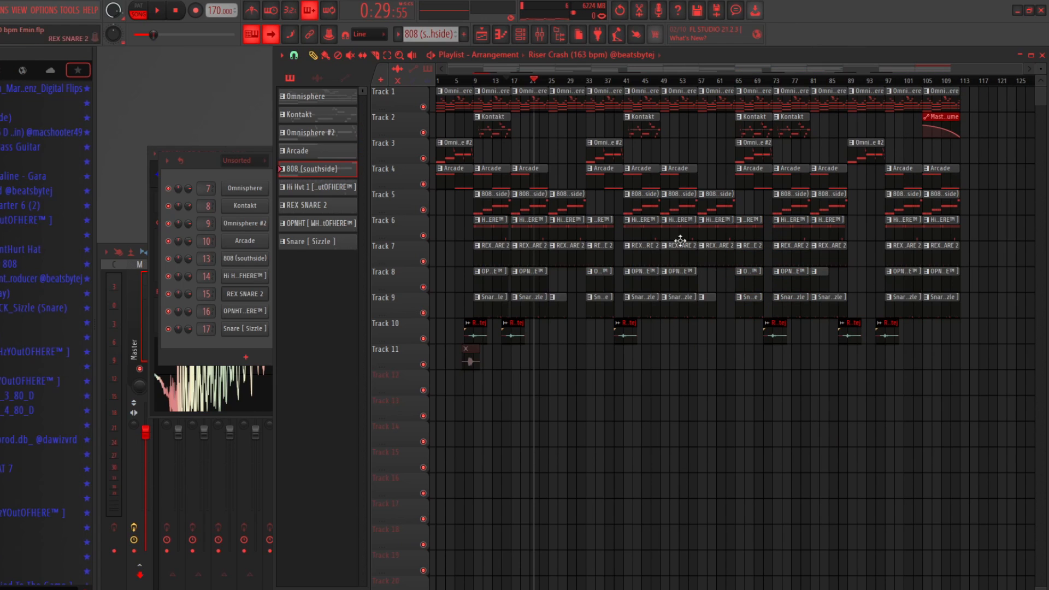
{"action": "scroll", "coordinate": [620, 351], "scroll_direction": "up", "scroll_amount": 3}
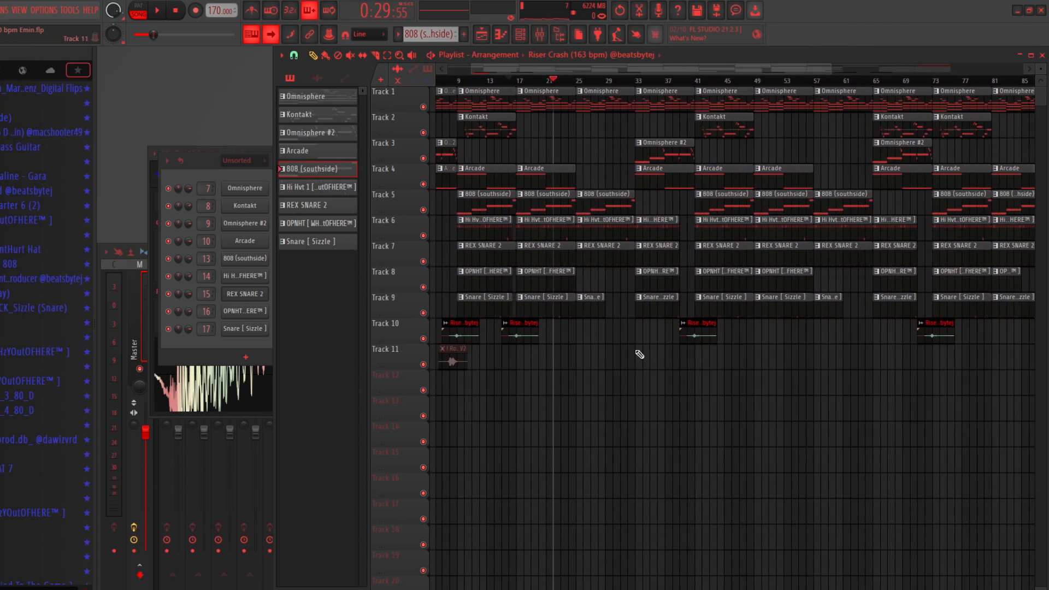